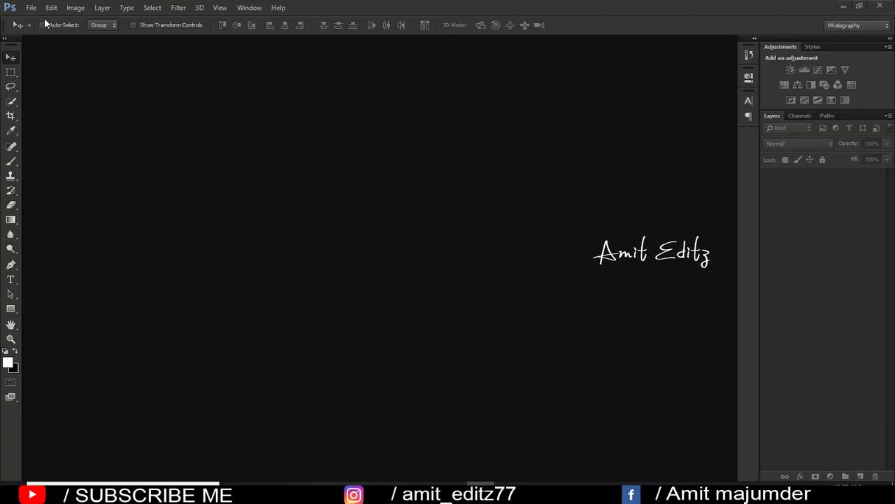
Step: Open fhfgh copyaaaa.jpg as a docked tab and duplicate its Background layer
click(32, 7)
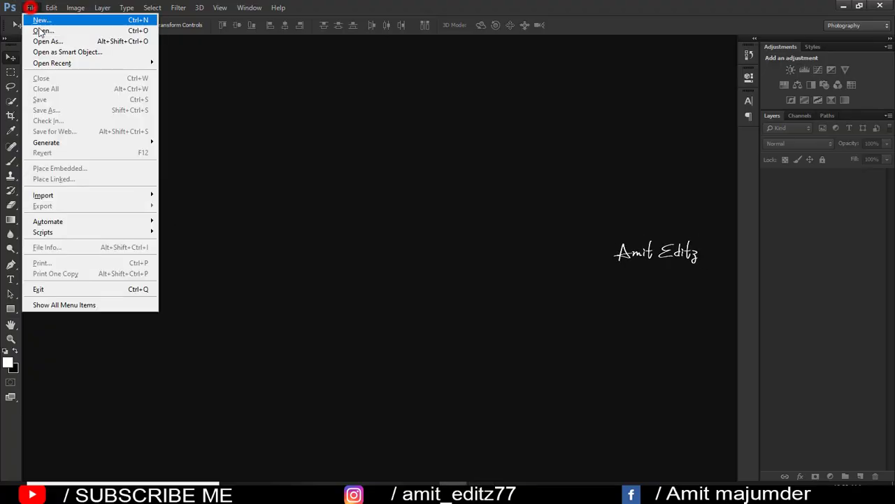
click(40, 28)
click(399, 98)
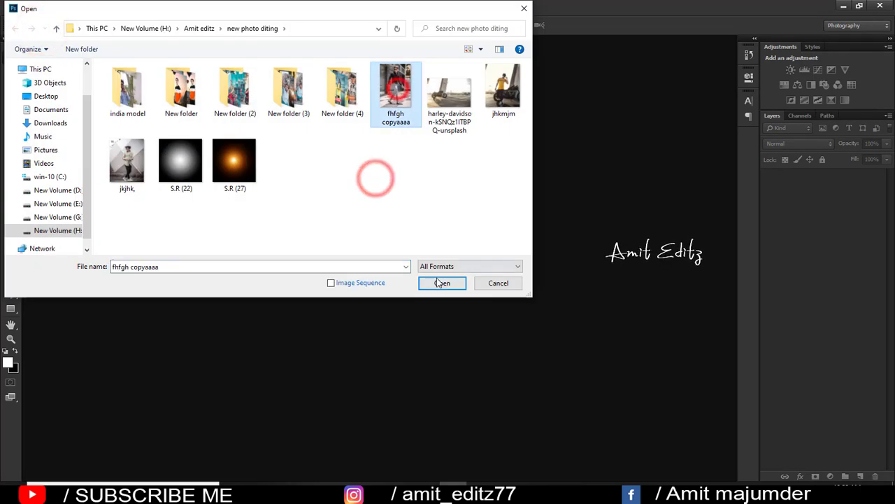
click(441, 283)
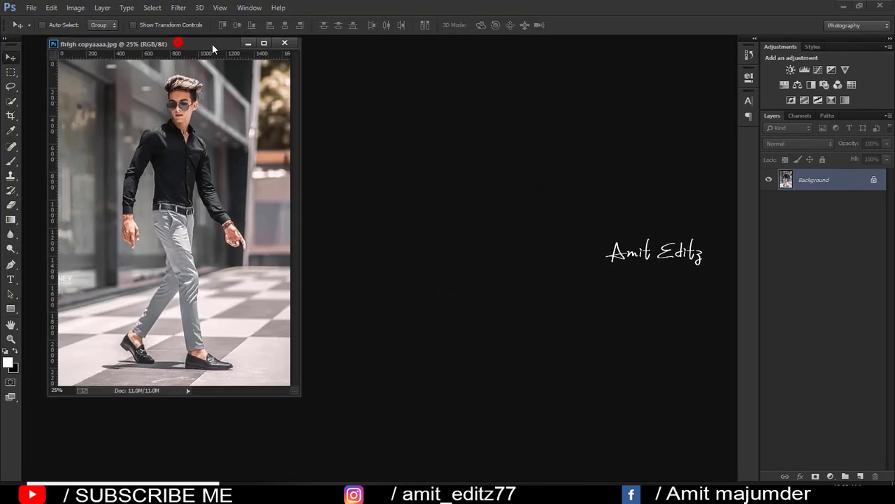
drag(175, 41, 247, 46)
mouse_move(831, 209)
mouse_down()
mouse_move(887, 460)
mouse_move(861, 476)
mouse_up()
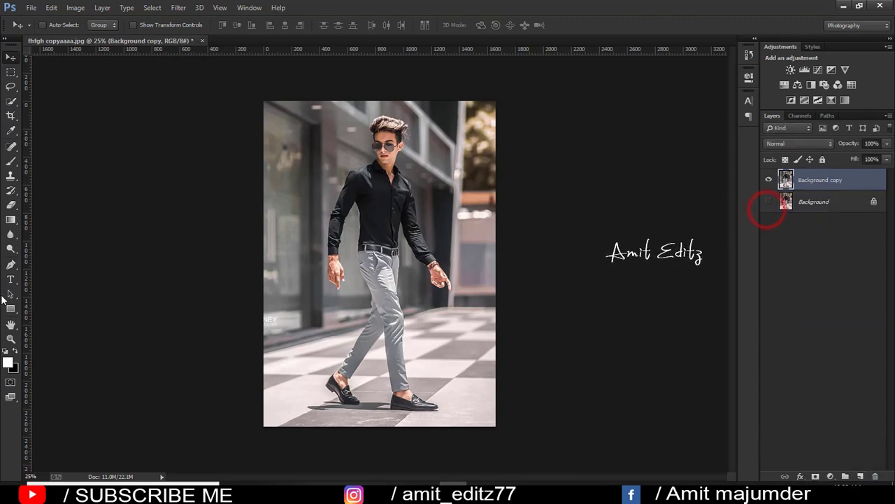
Step: With the Pen tool, zoom in and place path anchors around the rear shoe and ankle
click(11, 266)
scroll(341, 399, up, 3)
scroll(341, 398, up, 3)
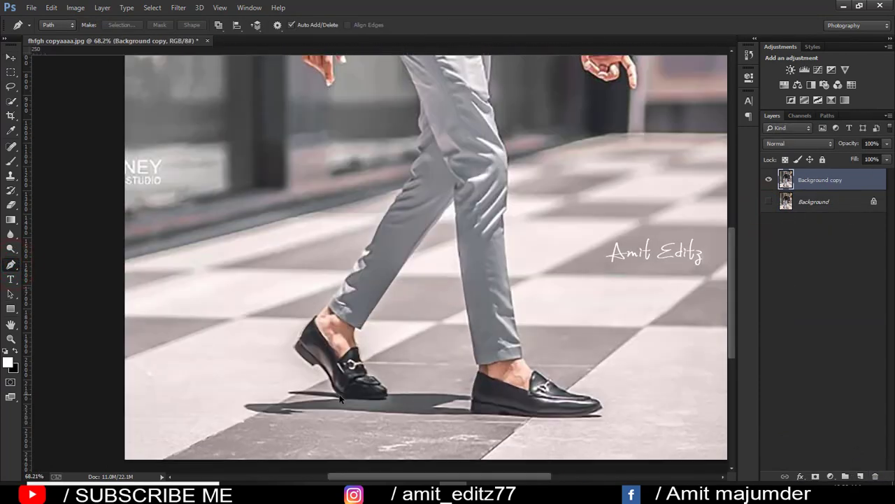
scroll(340, 399, up, 3)
scroll(341, 399, up, 2)
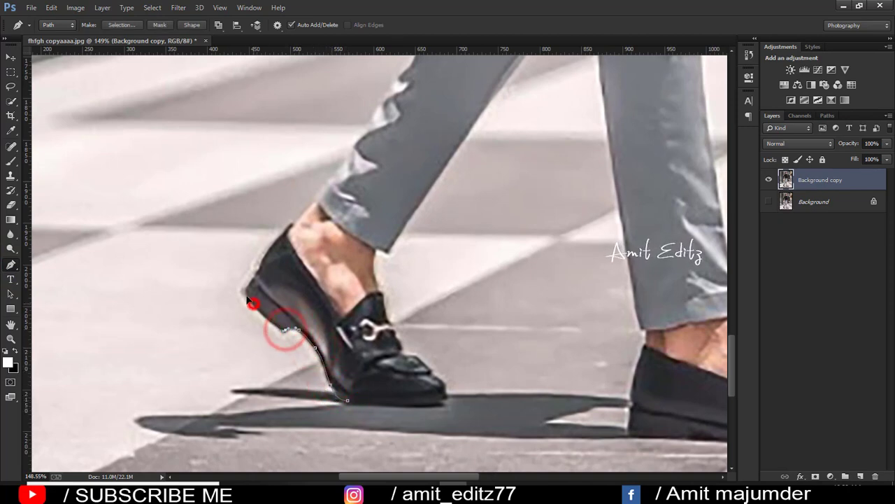
scroll(259, 293, up, 1)
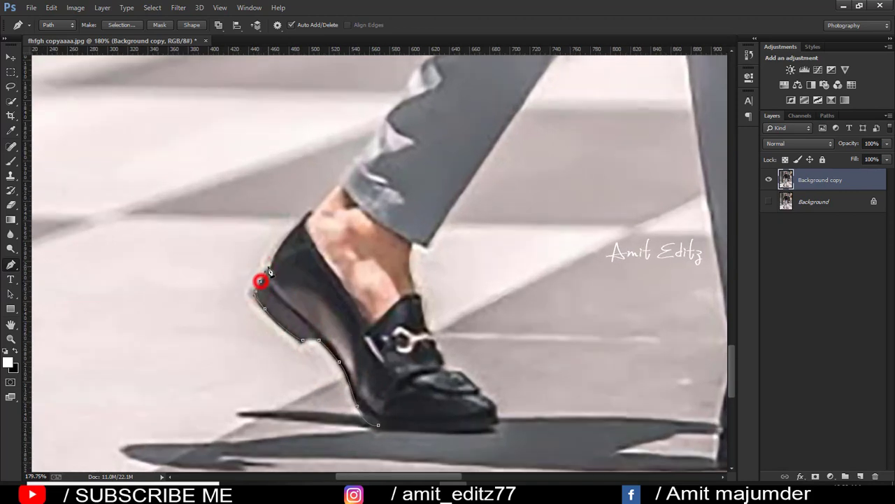
click(287, 241)
click(315, 212)
click(330, 193)
click(342, 179)
click(353, 162)
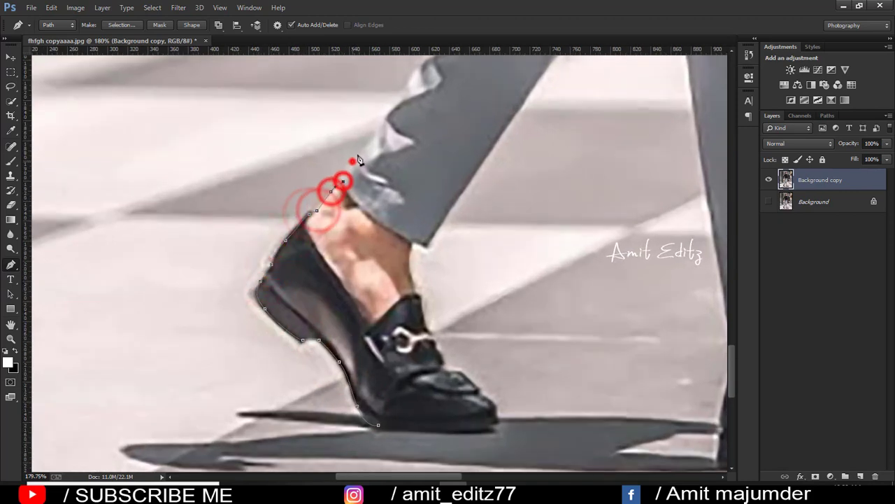
Step: Continue the pen path up the edge of the trouser leg
drag(379, 145, 284, 330)
click(289, 312)
click(306, 286)
click(322, 255)
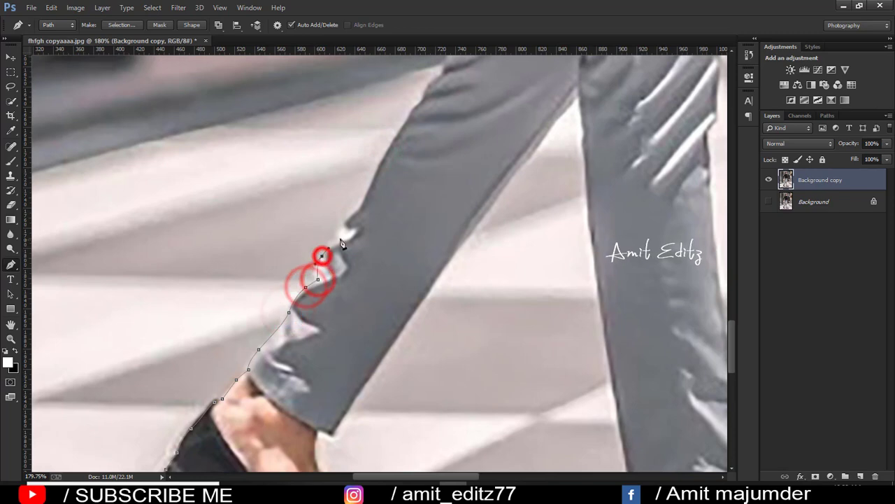
click(340, 237)
drag(357, 216, 280, 338)
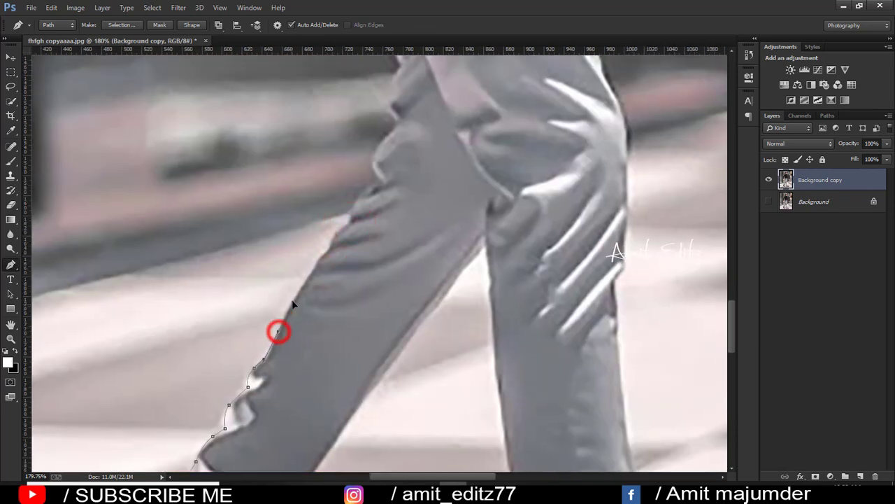
click(335, 236)
click(353, 222)
click(359, 199)
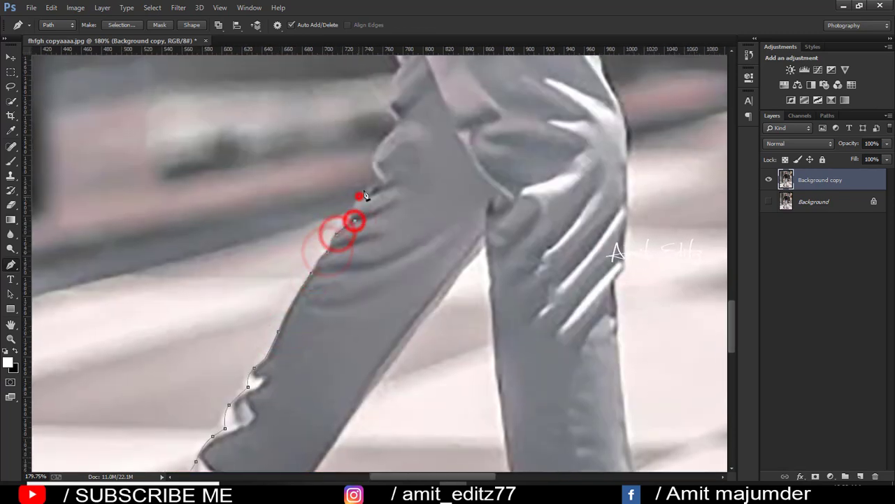
click(378, 175)
click(376, 151)
Step: Extend the pen path up the thigh and hip to the belt
drag(287, 382, 210, 483)
click(289, 344)
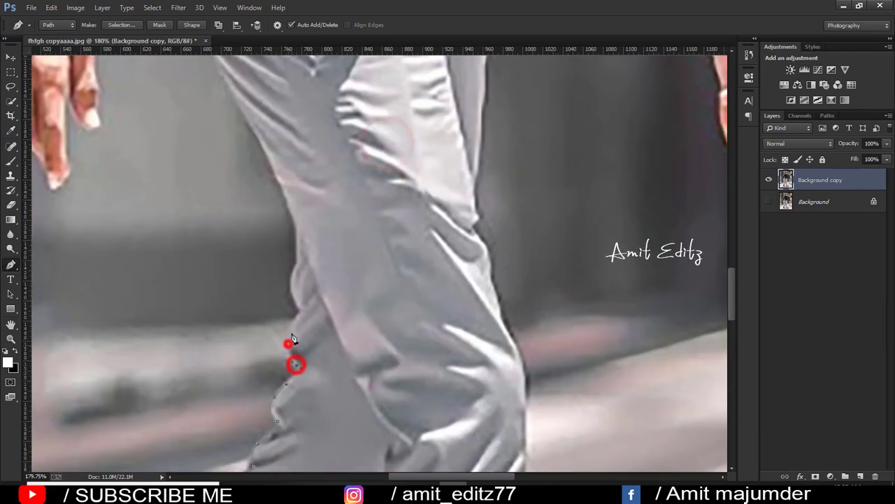
click(299, 312)
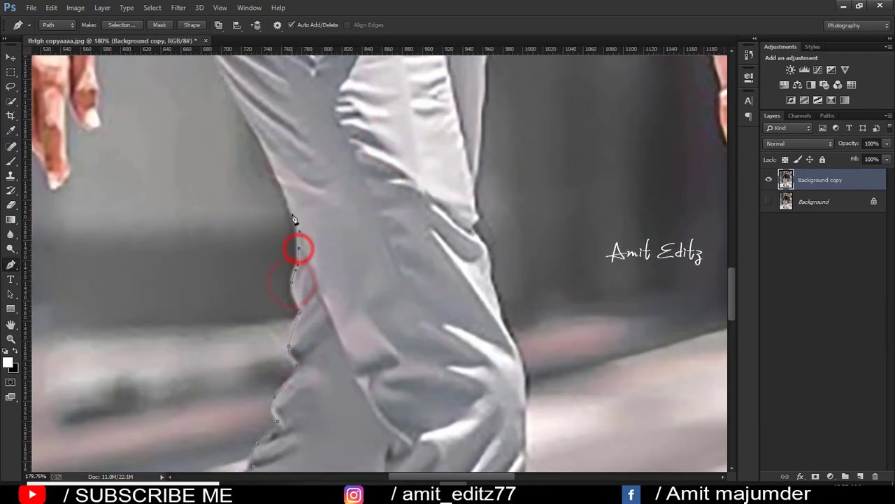
drag(241, 108, 347, 382)
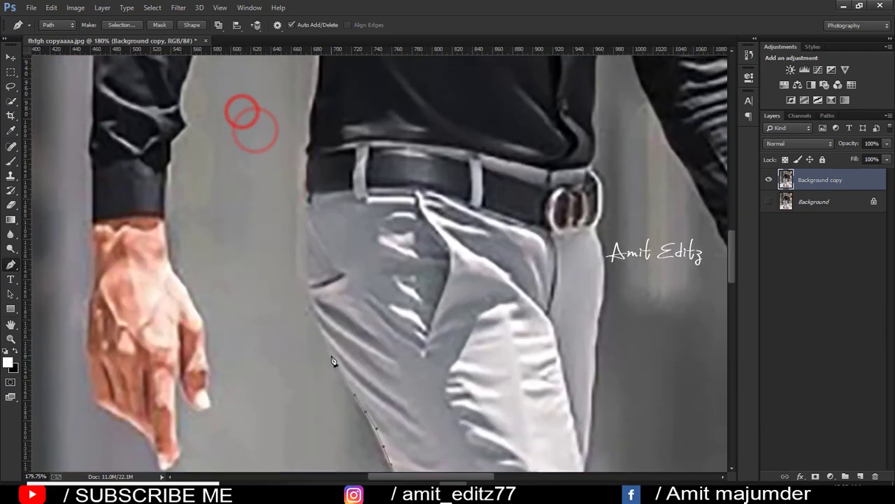
click(328, 345)
click(306, 297)
click(299, 233)
click(307, 193)
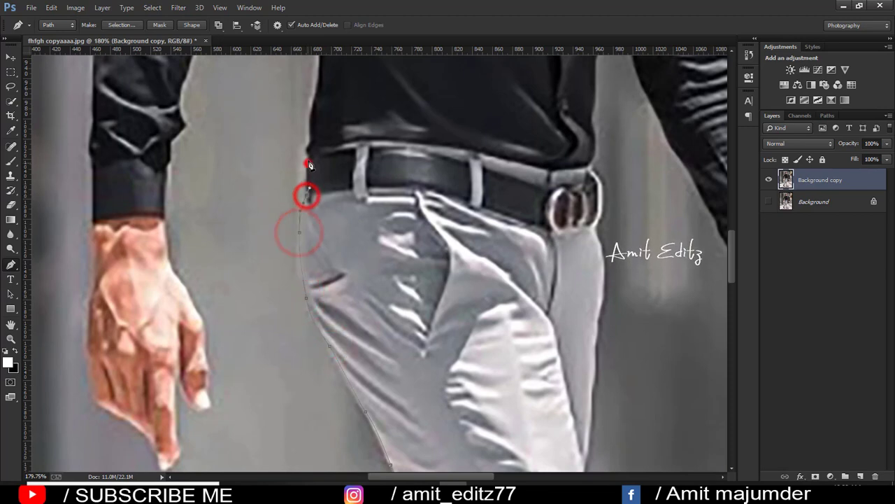
click(308, 162)
drag(315, 112, 294, 364)
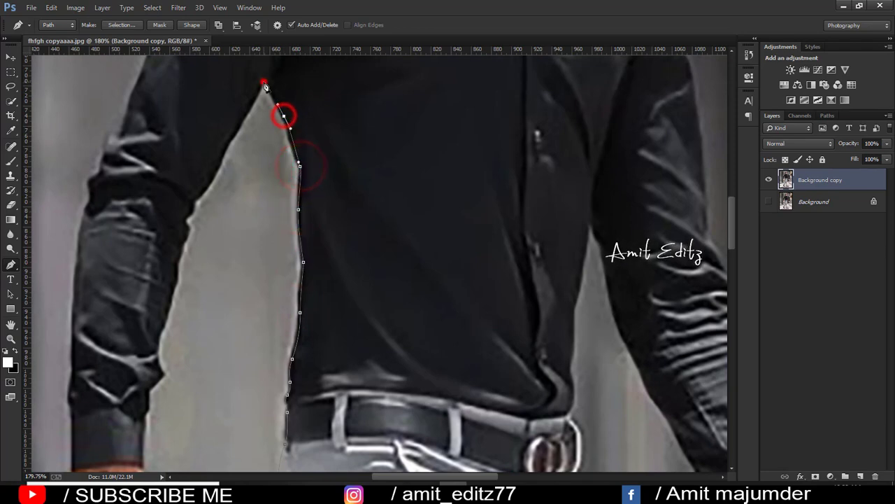
Step: Outline the gap between arm and torso and down the arm's inner edge
click(225, 147)
click(207, 189)
click(192, 205)
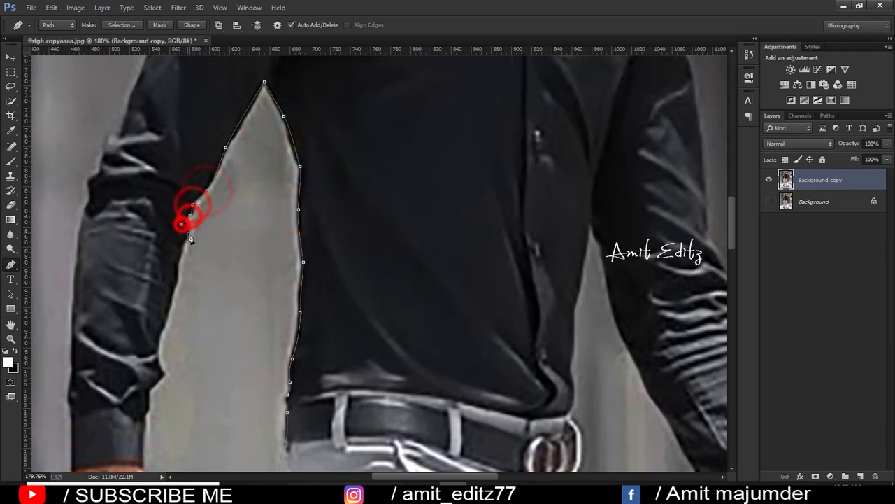
click(188, 234)
click(178, 275)
click(167, 311)
click(155, 366)
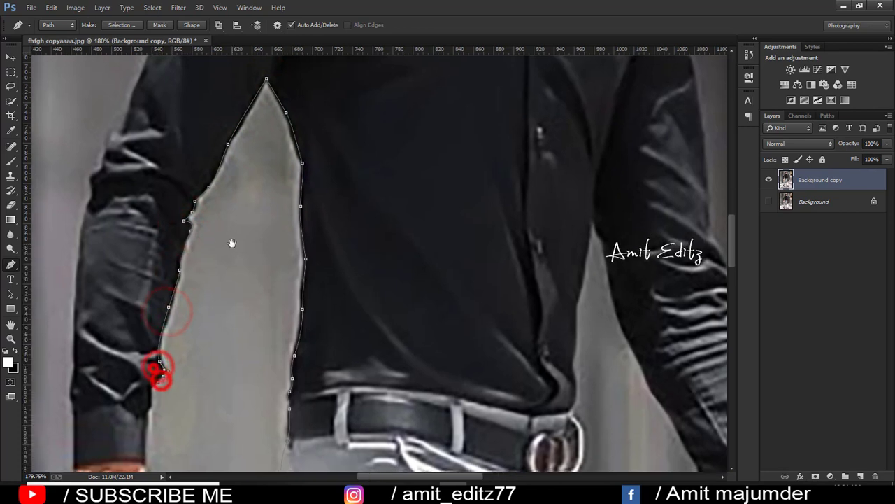
Step: Trace the pen path from the wrist down the hand's right edge to the fingertip
mouse_move(163, 424)
mouse_down()
mouse_move(359, 117)
mouse_move(364, 77)
mouse_up()
click(363, 76)
click(358, 144)
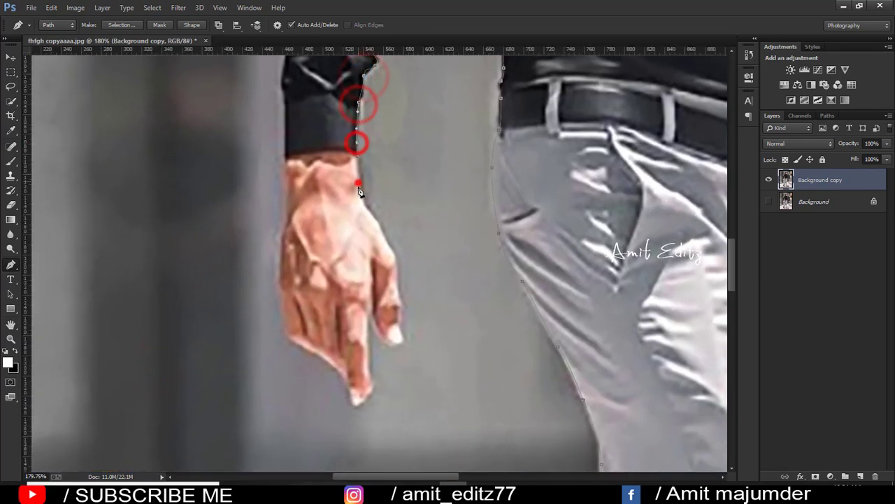
click(369, 212)
click(381, 232)
click(390, 249)
click(397, 271)
click(397, 297)
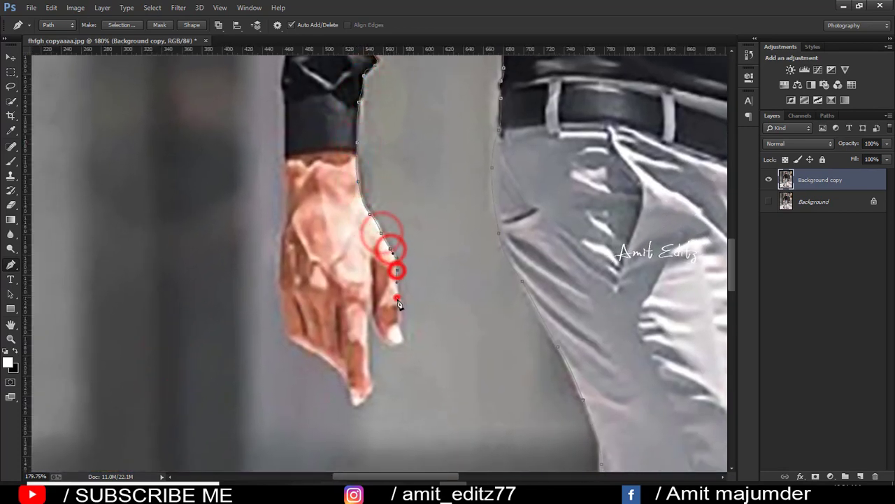
click(395, 342)
Step: Outline the fingertip and trace up the hand's left side to the wrist
click(366, 345)
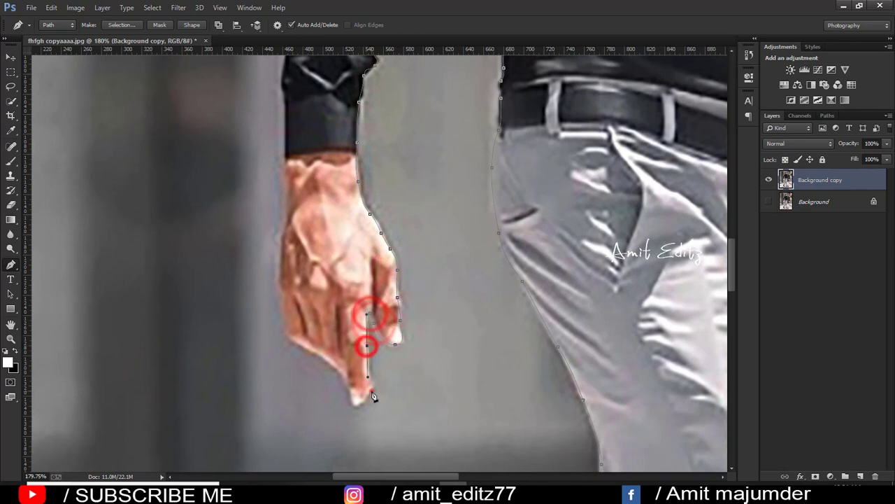
click(372, 389)
click(349, 381)
click(339, 367)
click(311, 347)
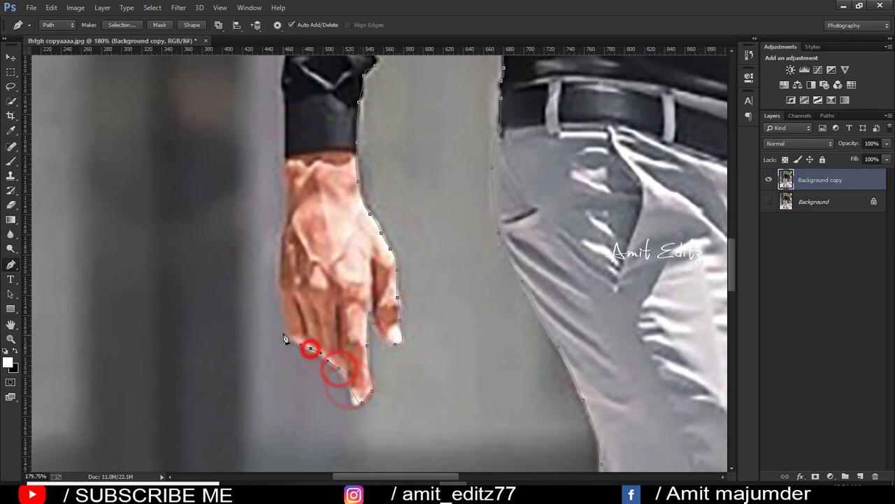
click(283, 325)
click(283, 292)
click(283, 265)
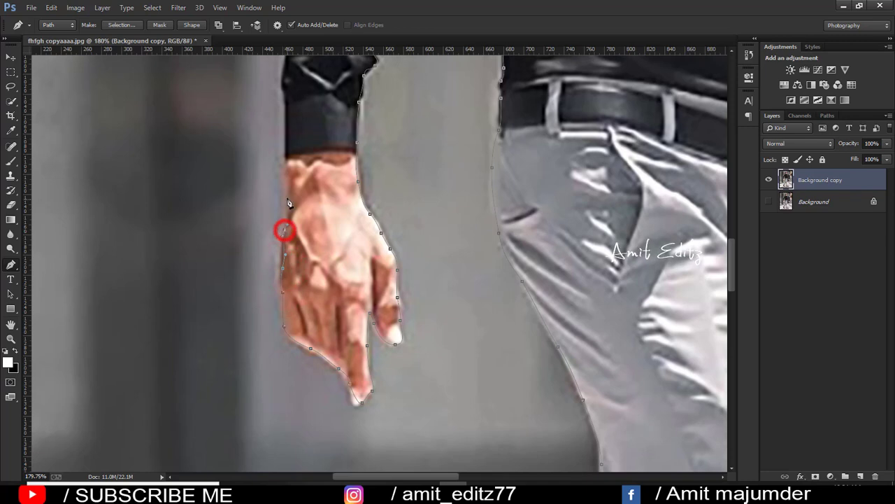
click(286, 143)
Step: Trace the pen path up the sleeve's outer edge toward the shoulder
drag(288, 99, 249, 359)
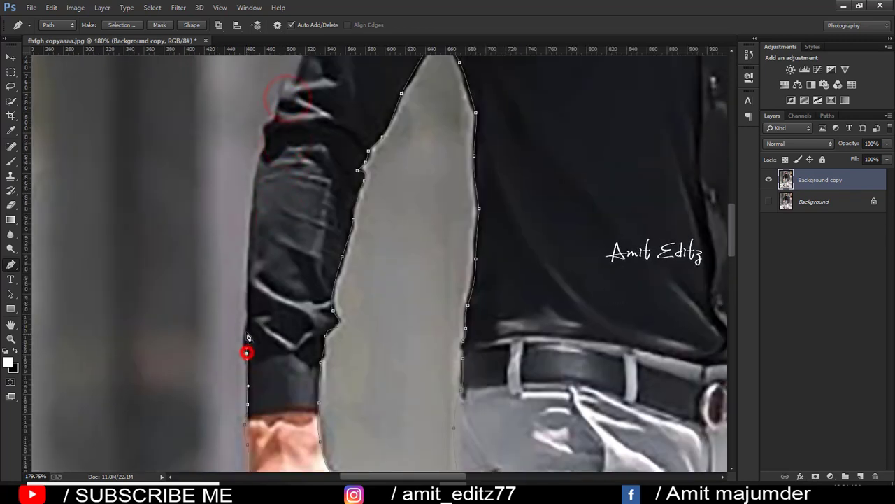
click(248, 303)
click(250, 234)
click(256, 178)
click(264, 147)
drag(264, 147, 205, 329)
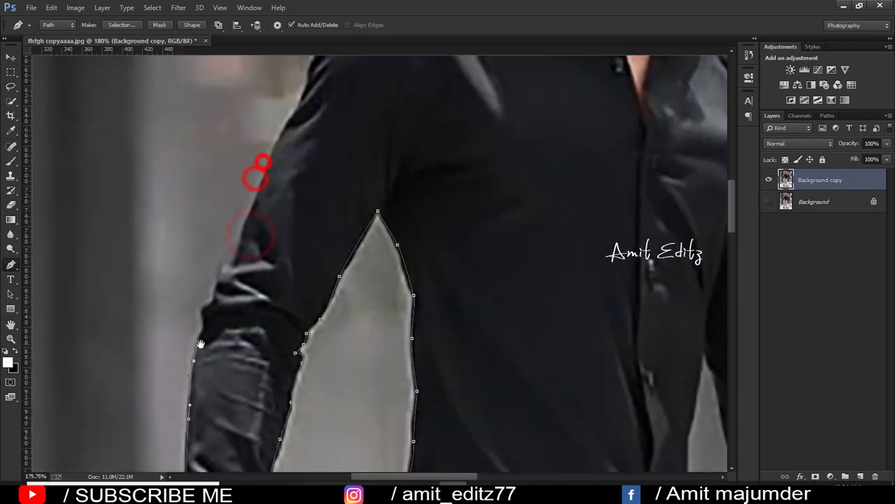
click(219, 280)
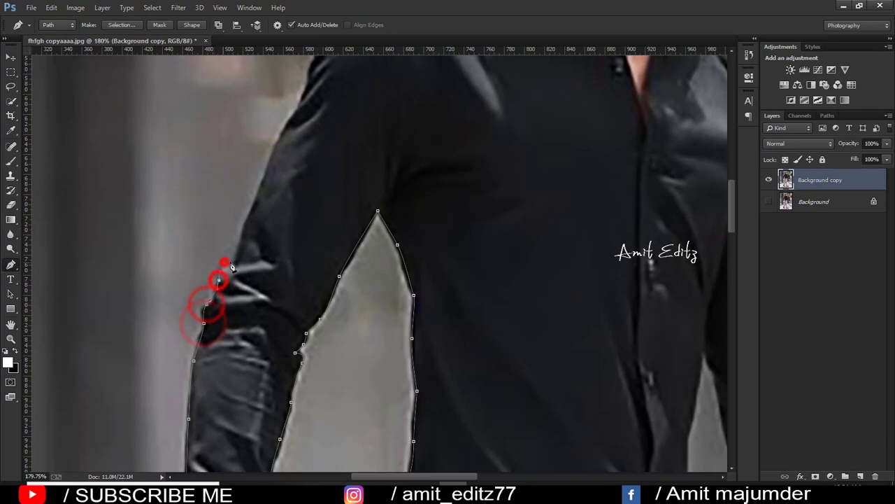
click(256, 203)
click(256, 180)
drag(256, 180, 157, 425)
click(193, 340)
Step: Outline the shoulder, collar and neck up to the chin with pen anchors
click(205, 315)
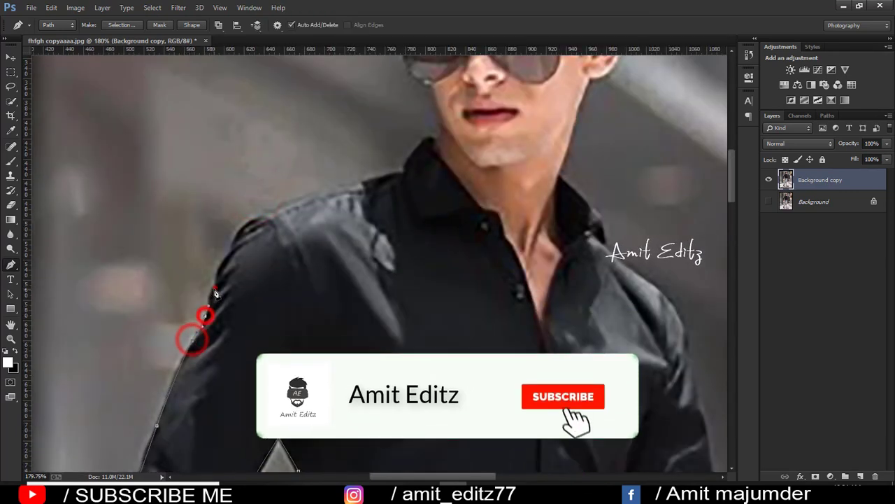
click(215, 287)
click(223, 257)
click(242, 226)
click(271, 211)
click(317, 190)
click(360, 182)
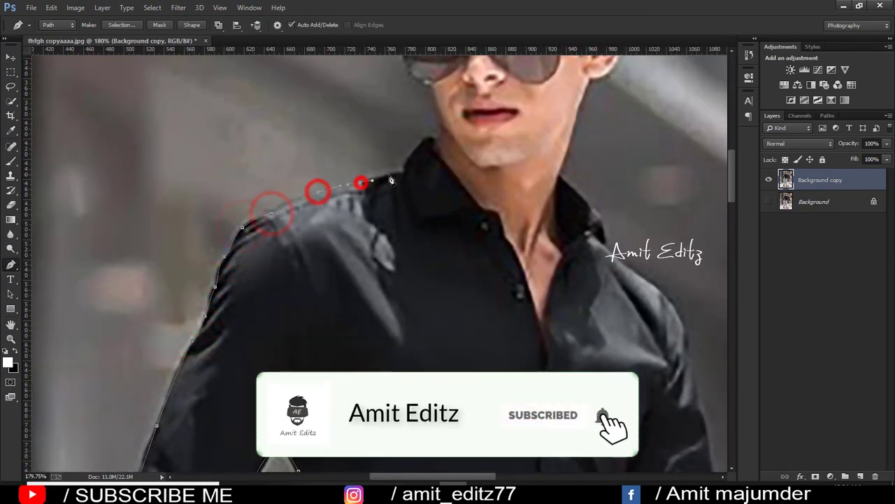
click(397, 171)
click(414, 158)
drag(447, 143, 419, 319)
click(375, 306)
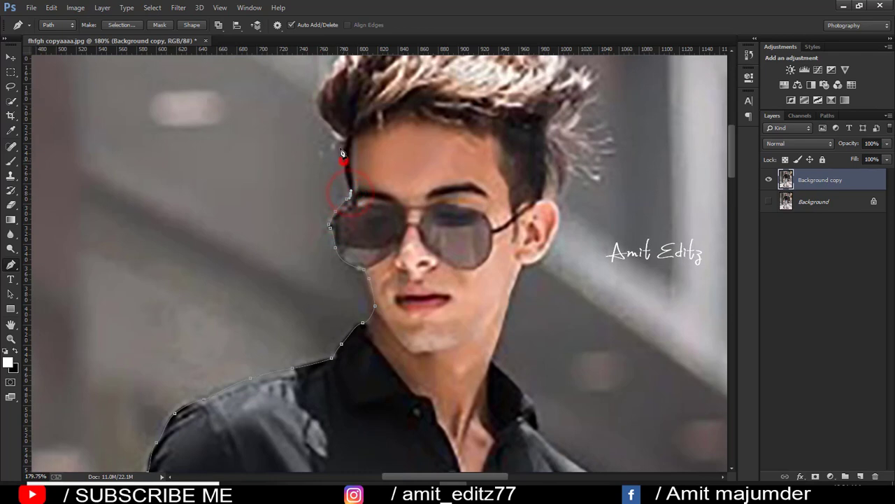
Step: Curve the pen path over the top of the hair and down to the ear
drag(322, 116, 210, 347)
click(235, 291)
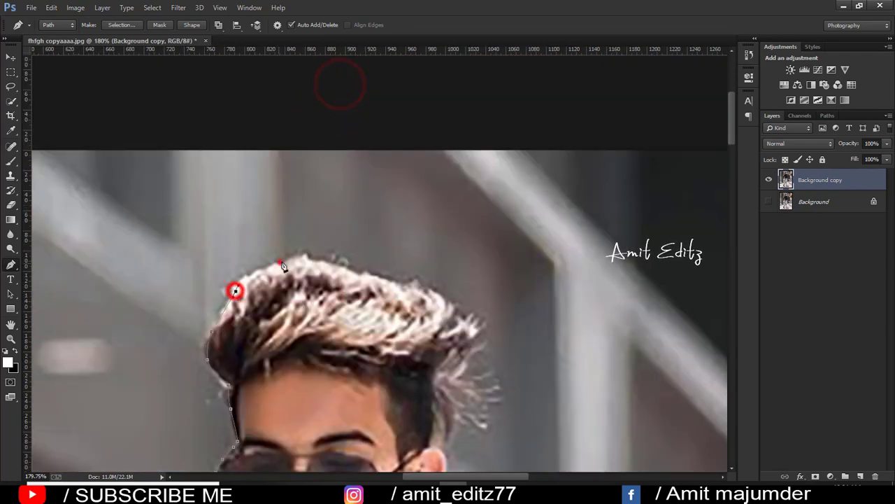
drag(306, 260, 346, 275)
click(399, 284)
click(466, 314)
click(454, 366)
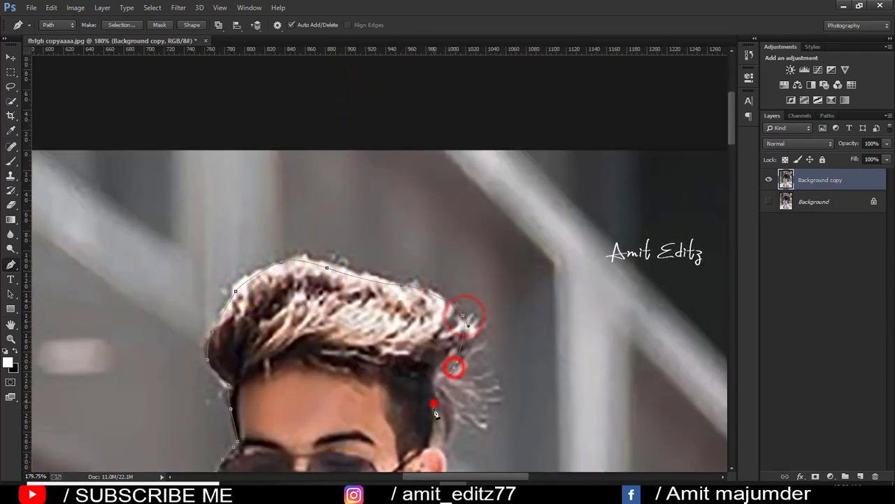
click(434, 403)
drag(431, 431, 421, 331)
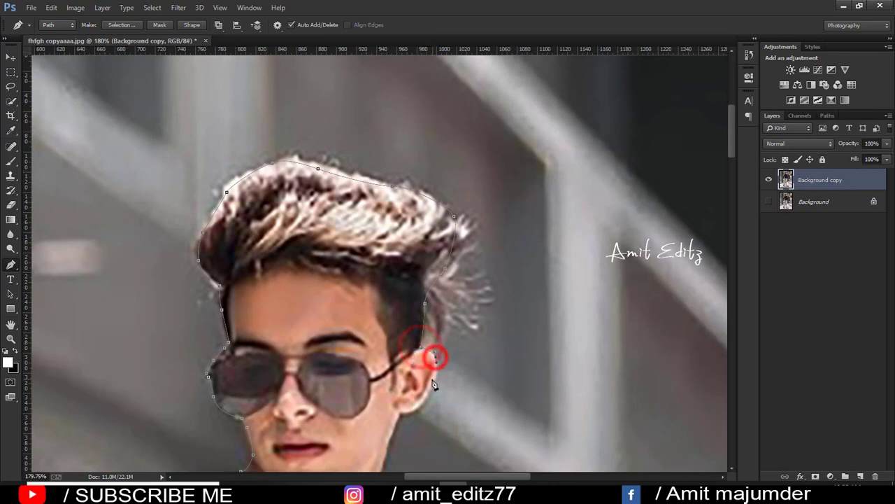
Step: Continue the path past the jaw, neck and collar onto the shoulder and sleeve
click(415, 410)
drag(378, 441, 393, 277)
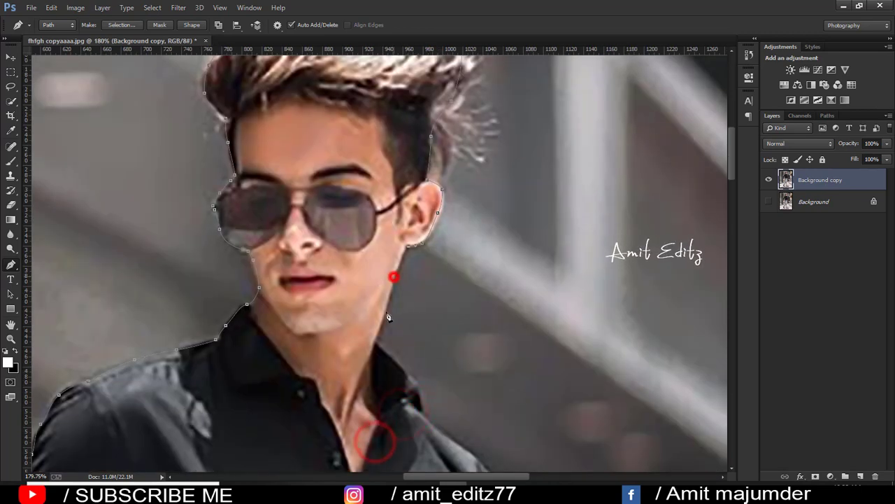
click(420, 392)
click(423, 412)
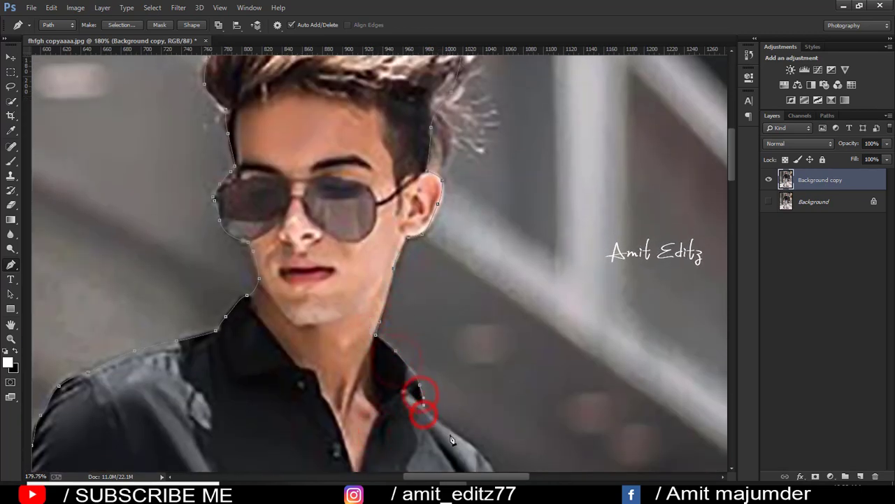
drag(467, 448, 469, 349)
click(478, 362)
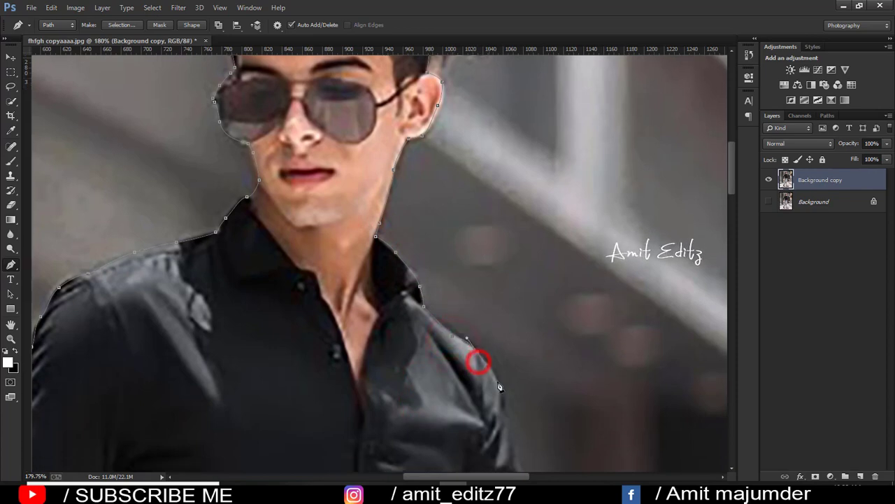
drag(483, 413, 509, 279)
Step: Extend the pen path down the sleeve edge, panning to keep the lower sleeve visible
drag(527, 352, 524, 196)
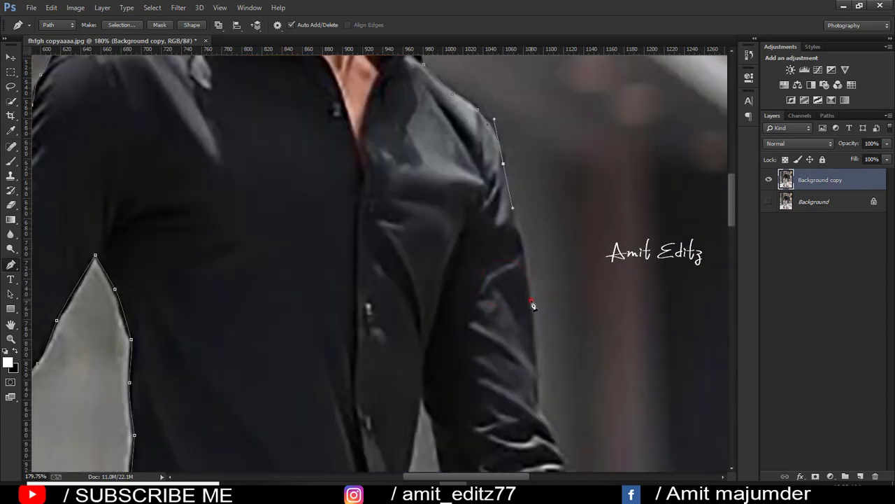
click(525, 215)
click(532, 260)
click(538, 304)
drag(539, 374, 541, 316)
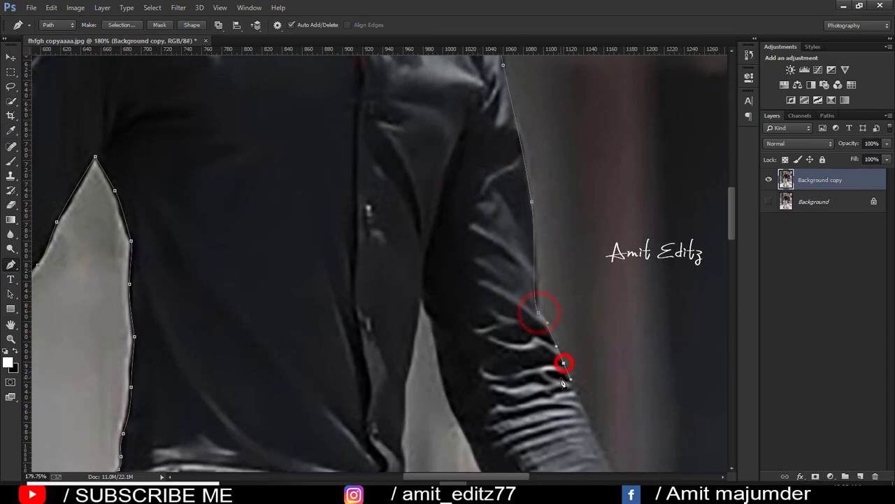
drag(563, 383, 564, 293)
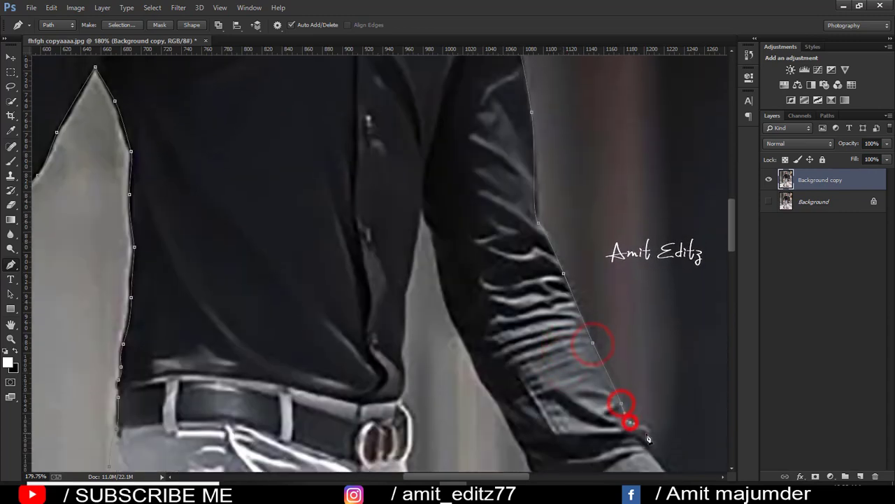
scroll(648, 439, right, 5)
scroll(490, 385, down, 3)
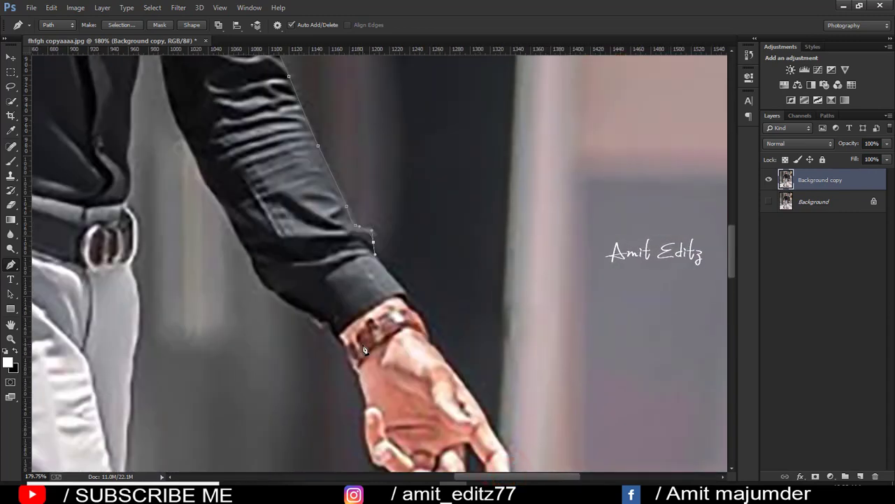
scroll(384, 210, down, 3)
Step: Place anchors from the cuff down the wrist and hand edge to the fingertip
click(406, 234)
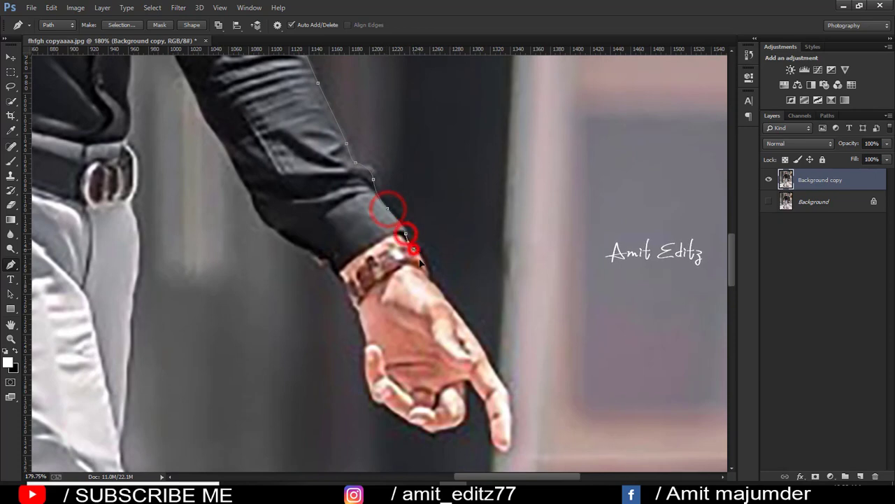
click(424, 267)
click(442, 292)
click(453, 309)
click(473, 332)
click(480, 345)
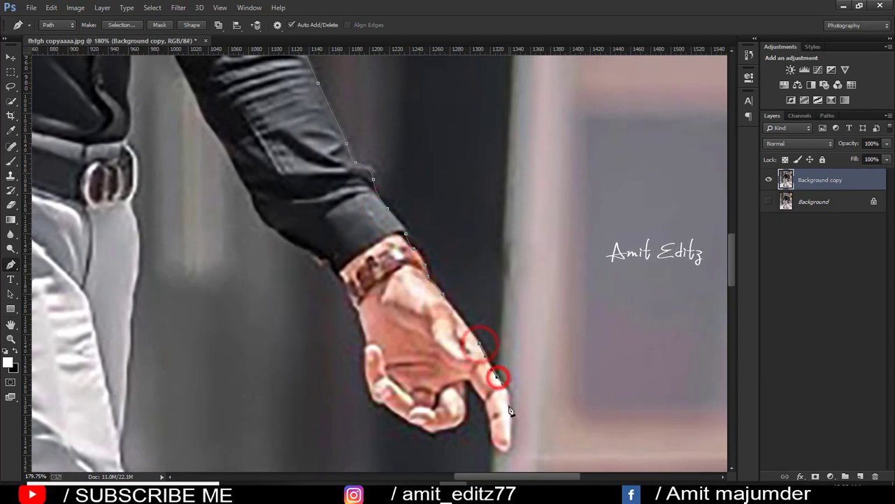
click(508, 410)
Step: Wrap the path around the fingertip and back along the lower finger edge
scroll(505, 440, down, 5)
click(485, 325)
click(472, 296)
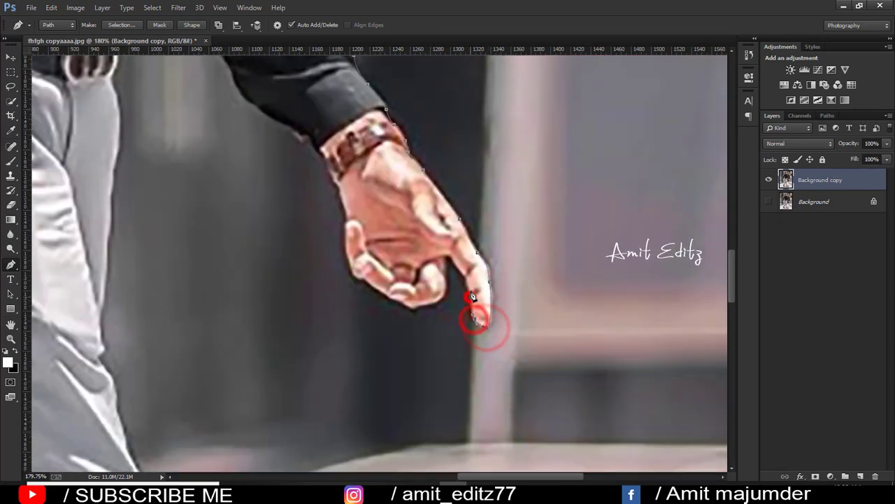
click(447, 258)
click(440, 296)
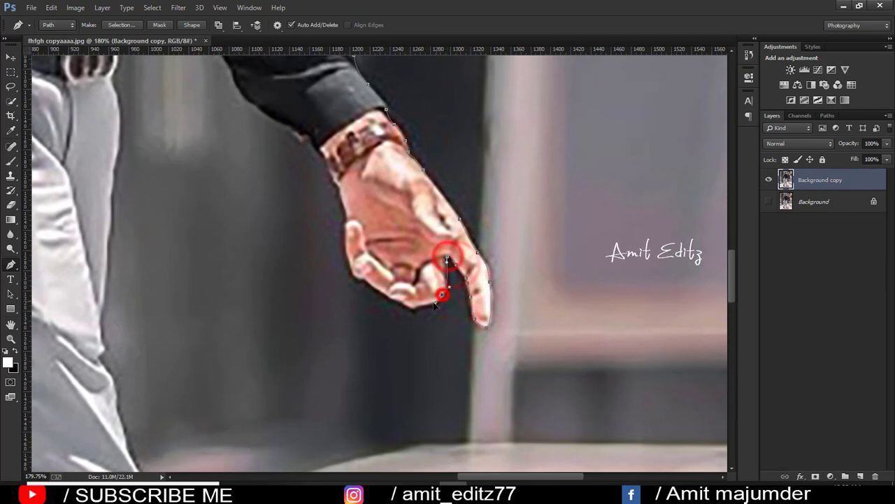
click(414, 306)
click(377, 287)
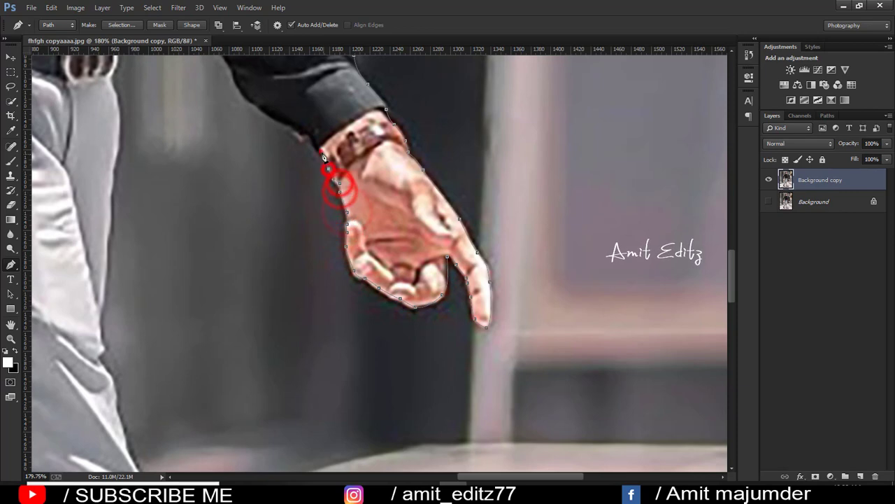
Step: Trace the inner sleeve edge and down the torso edge with anchors
drag(308, 136, 405, 340)
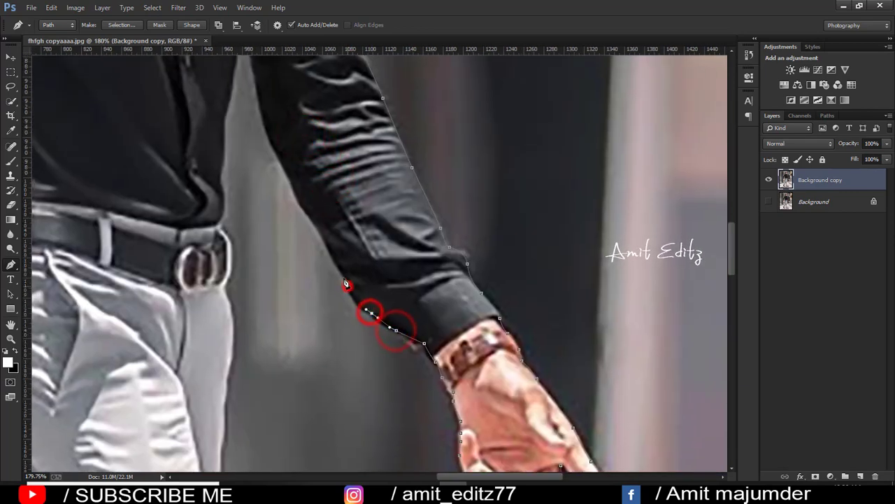
click(319, 228)
drag(290, 170, 355, 329)
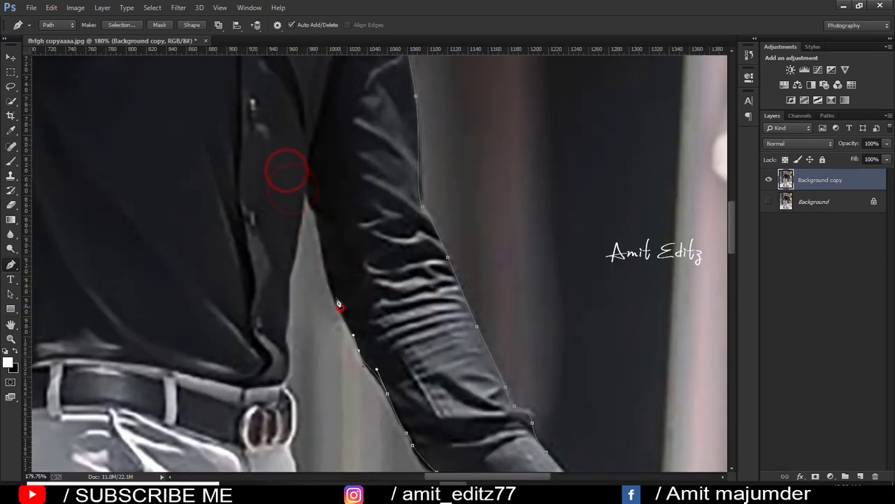
click(307, 192)
click(296, 246)
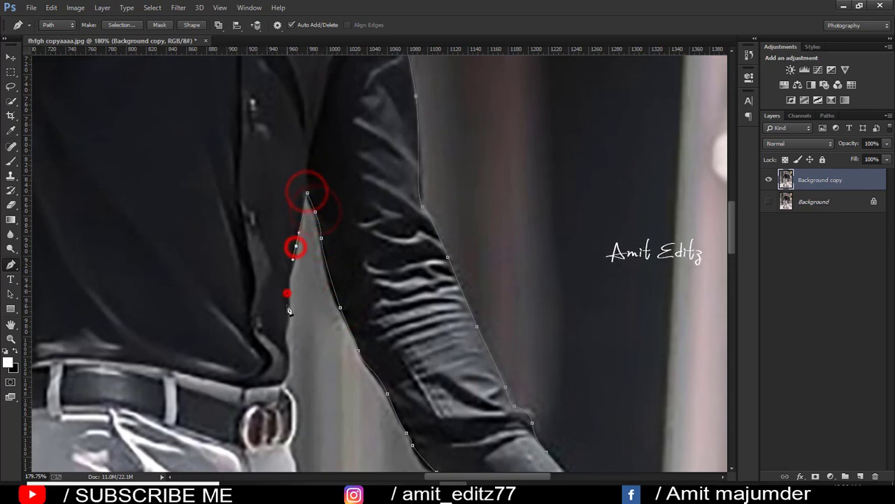
click(287, 291)
click(287, 327)
click(289, 372)
Step: Continue the path from the hip down the outer trouser leg
drag(292, 434, 294, 243)
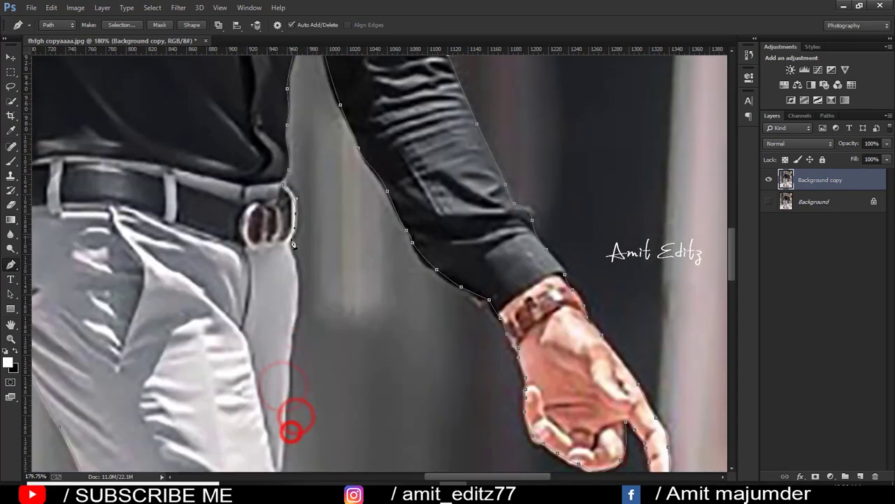
drag(288, 378, 309, 154)
click(309, 203)
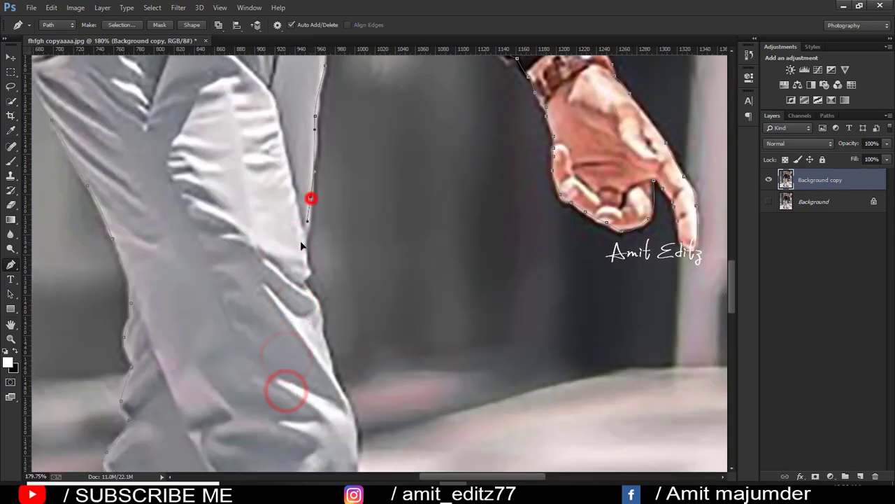
click(305, 284)
drag(324, 319, 318, 203)
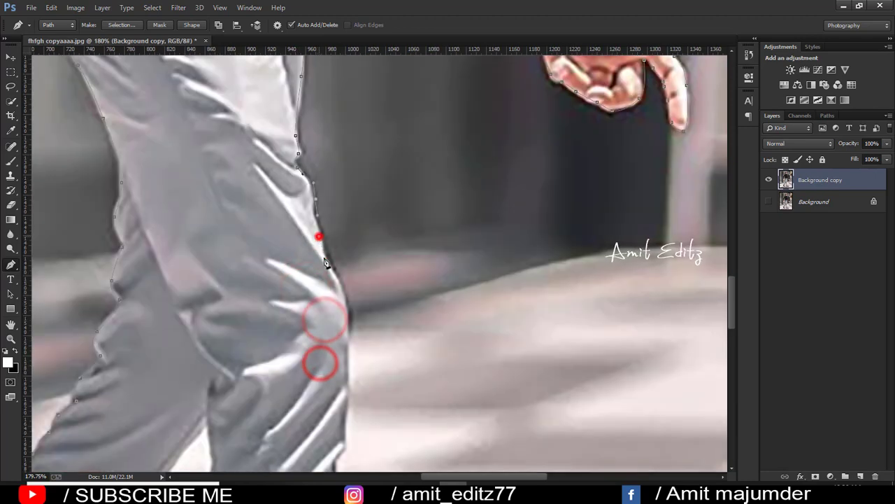
click(319, 236)
click(338, 287)
click(347, 336)
Step: Trace further down the trouser leg edge to the lower leg
drag(340, 400, 349, 194)
click(350, 192)
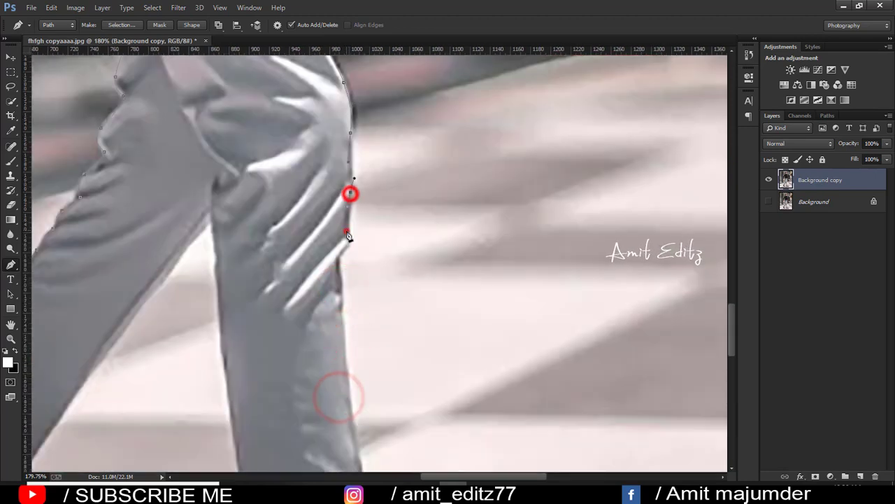
click(346, 229)
click(347, 247)
click(340, 272)
drag(346, 340, 317, 175)
click(324, 252)
drag(334, 322, 329, 248)
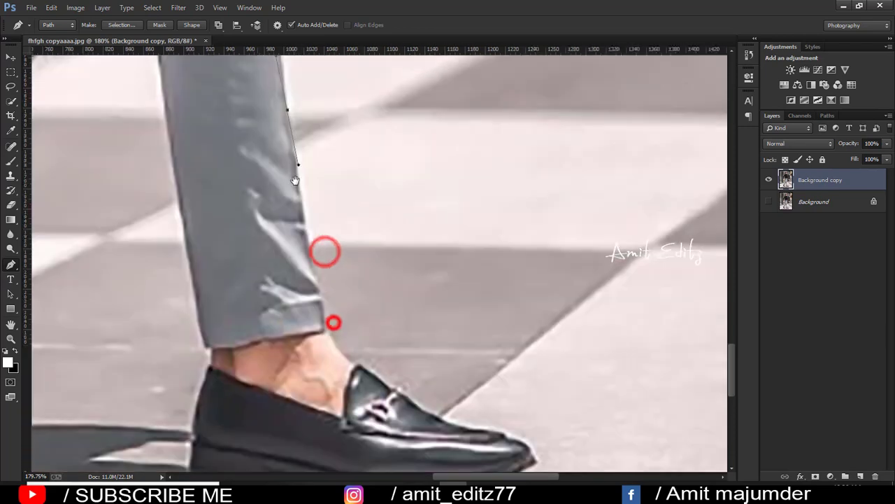
Step: Anchor the trouser hem, the ankle and the top edge of the front shoe
click(306, 223)
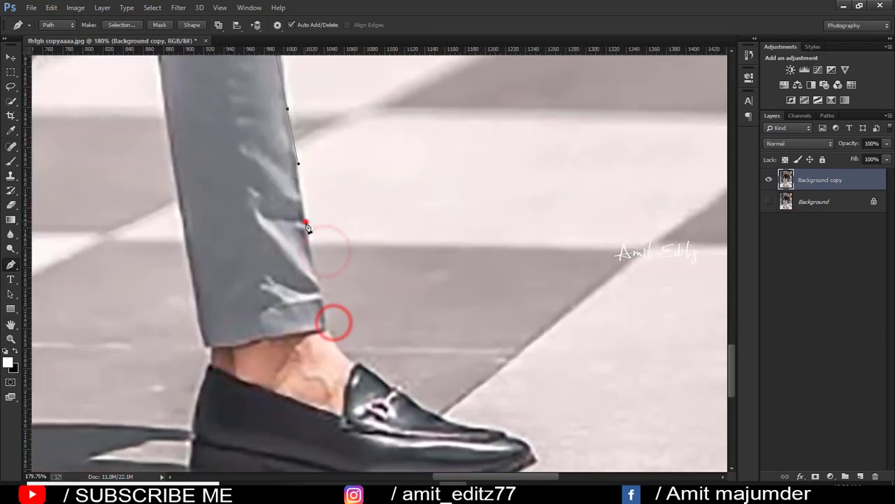
click(335, 343)
click(353, 364)
click(382, 378)
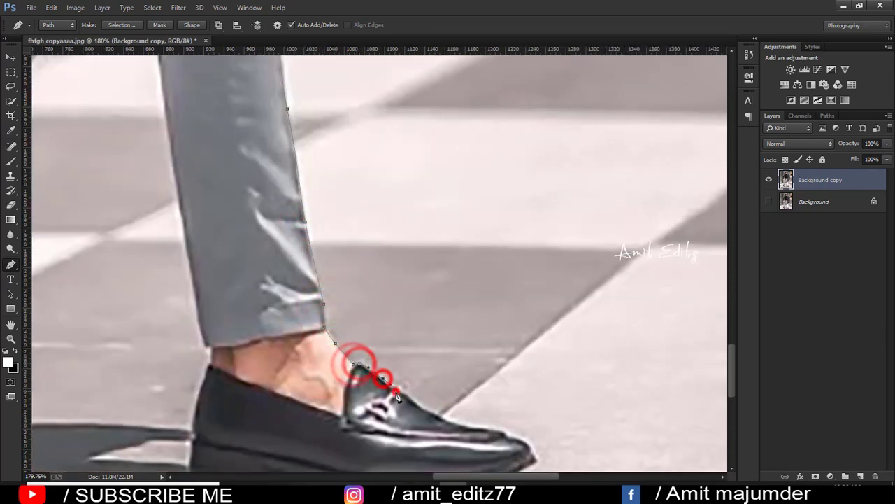
click(446, 422)
drag(454, 414, 328, 259)
Step: Wrap the path around the front shoe's tip, sole and heel
click(358, 272)
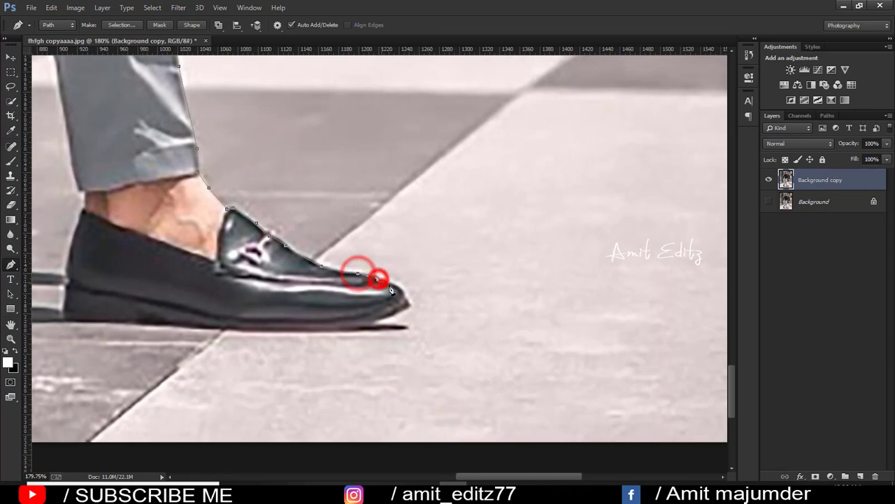
click(403, 293)
click(365, 326)
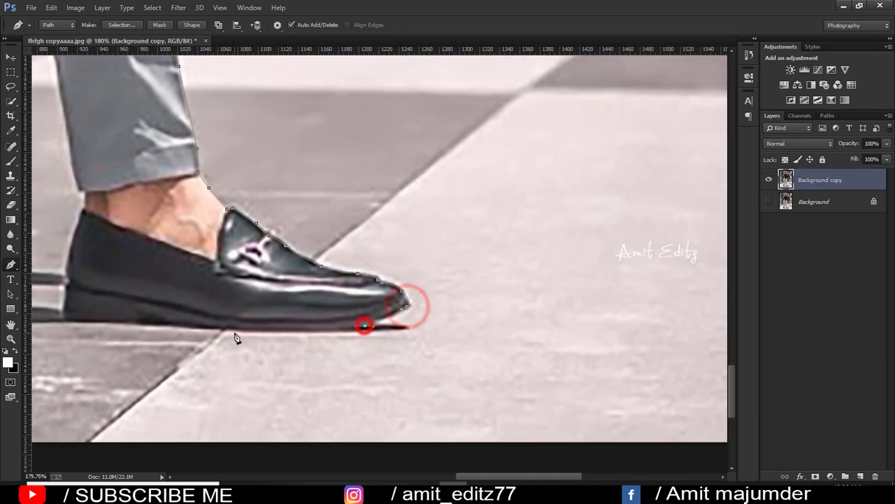
click(166, 319)
drag(100, 311, 443, 300)
click(411, 315)
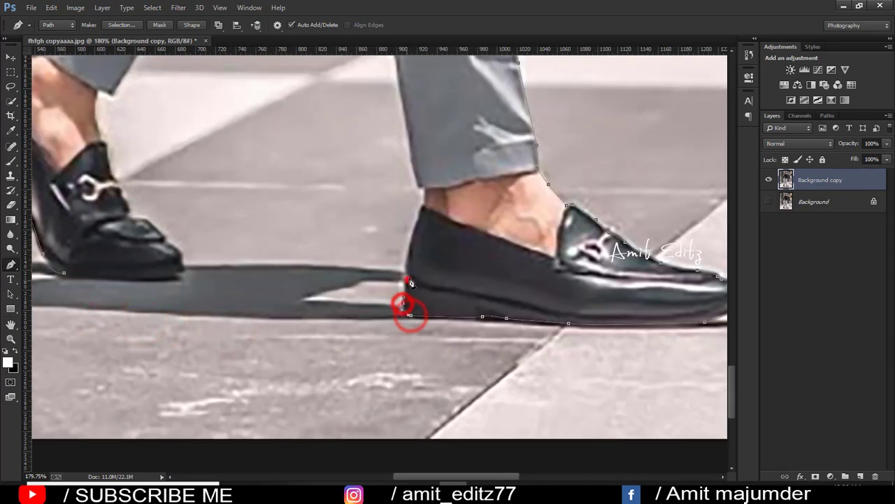
click(409, 277)
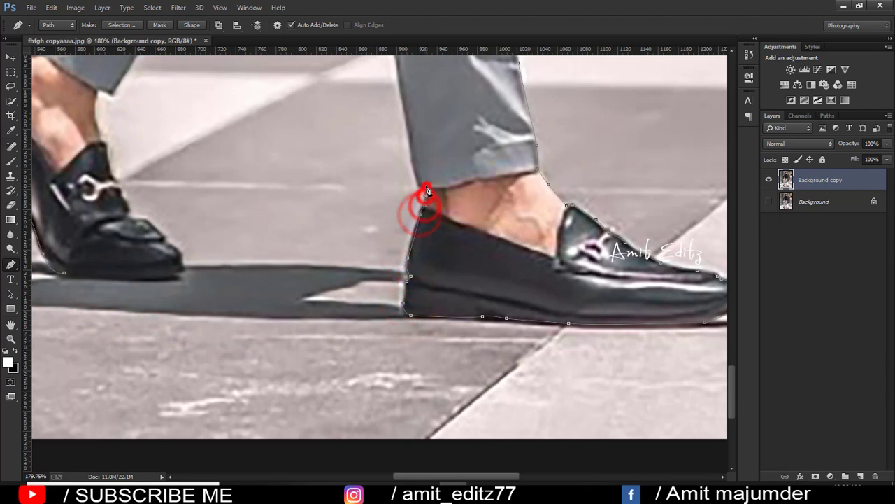
Step: Trace back up the trouser's edge with path points
click(406, 135)
scroll(406, 136, up, 5)
click(400, 95)
click(377, 246)
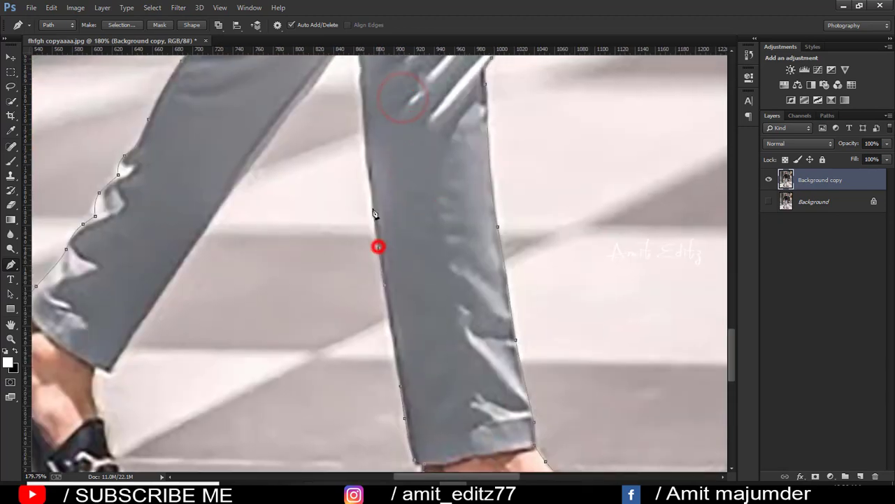
drag(367, 104, 366, 310)
click(364, 294)
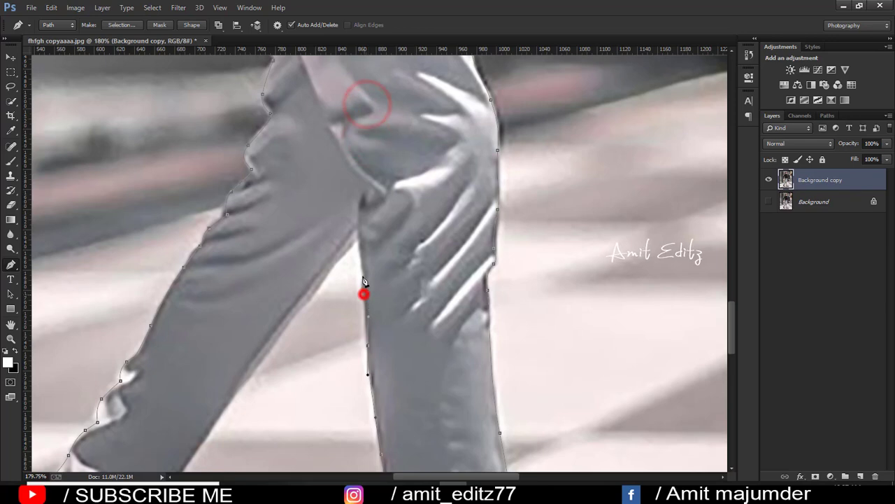
Step: Trace the right leg's edge and down the left leg's inner edge
click(360, 254)
click(357, 233)
click(328, 268)
click(292, 314)
drag(256, 368, 351, 143)
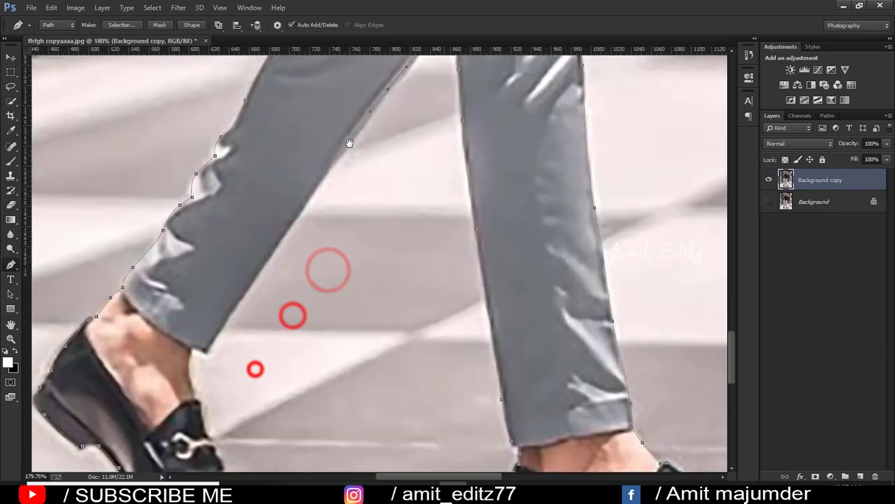
click(311, 193)
click(238, 301)
Step: Trace the left trouser hem and the rear shoe's edge toward its toe
drag(237, 302, 290, 183)
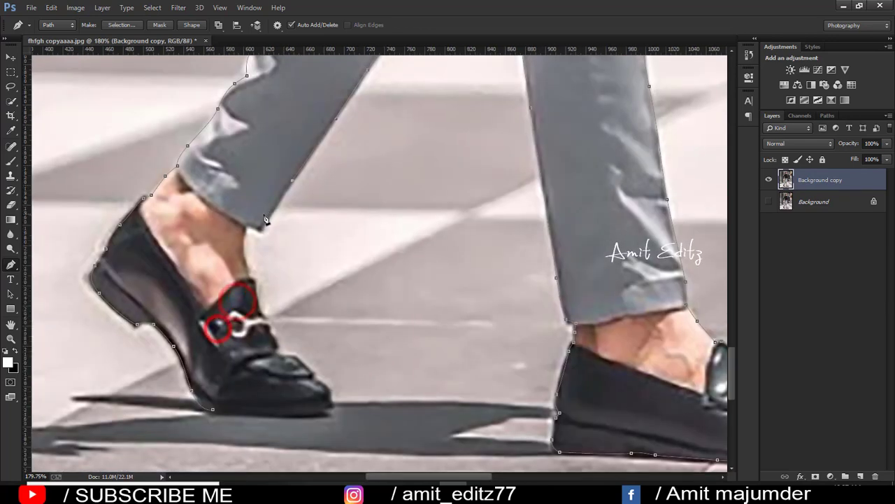
click(263, 228)
click(260, 280)
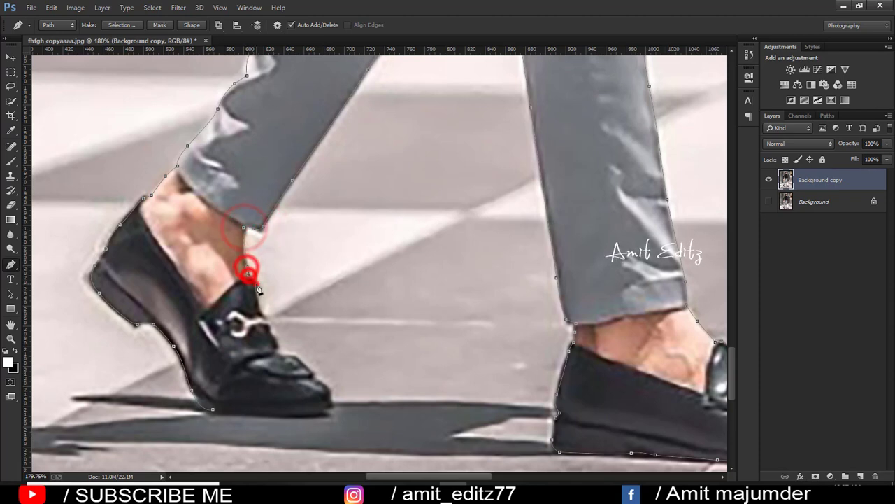
click(260, 308)
click(270, 327)
click(279, 354)
click(329, 381)
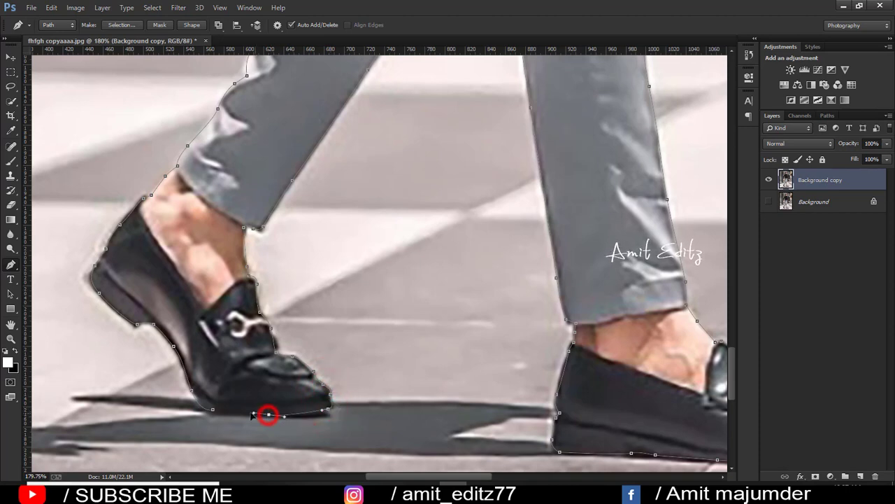
Step: Convert the man's finished pen path into a selection
right_click(214, 414)
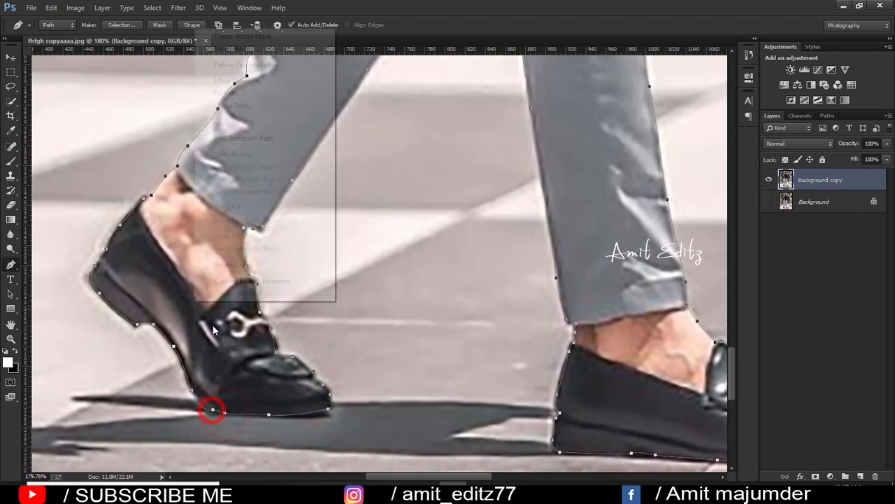
click(242, 81)
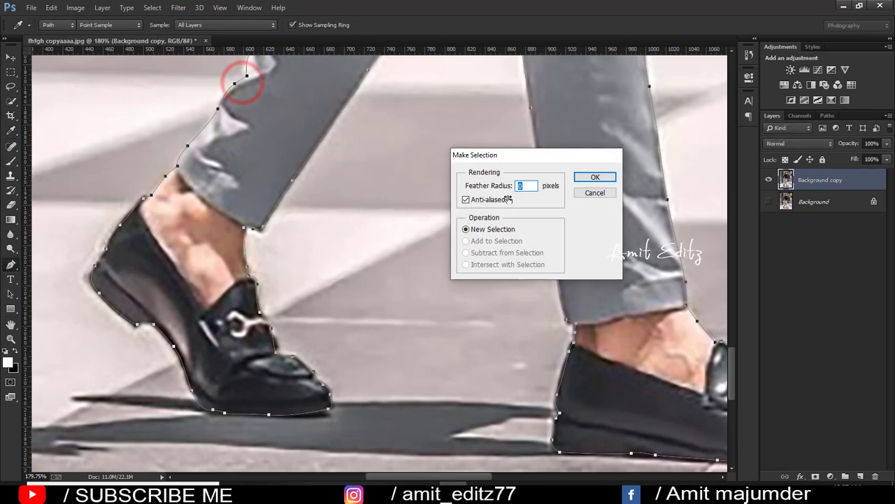
key(Return)
scroll(737, 224, down, 3)
scroll(737, 224, down, 3)
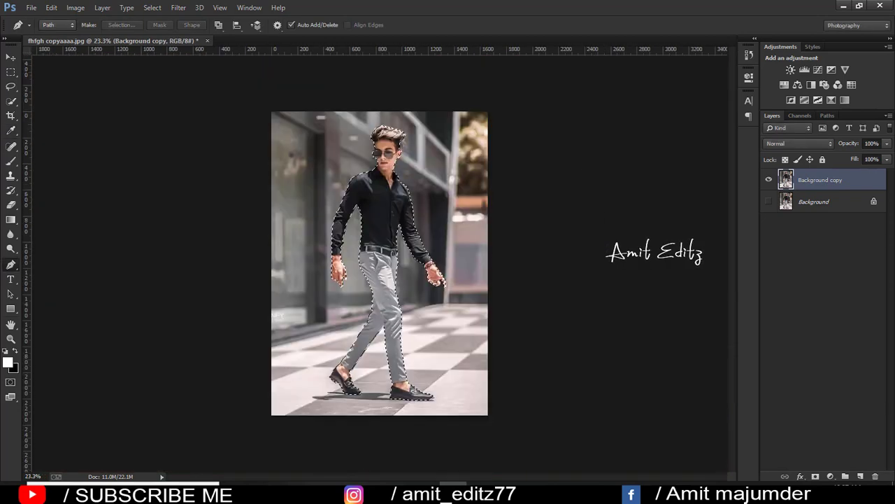
Step: Add a layer mask from the selection and apply it permanently to Background copy
click(815, 476)
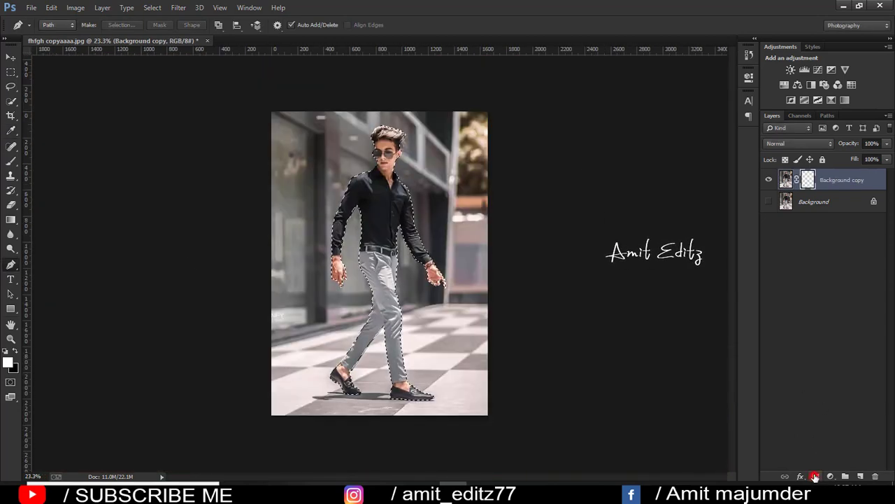
right_click(810, 181)
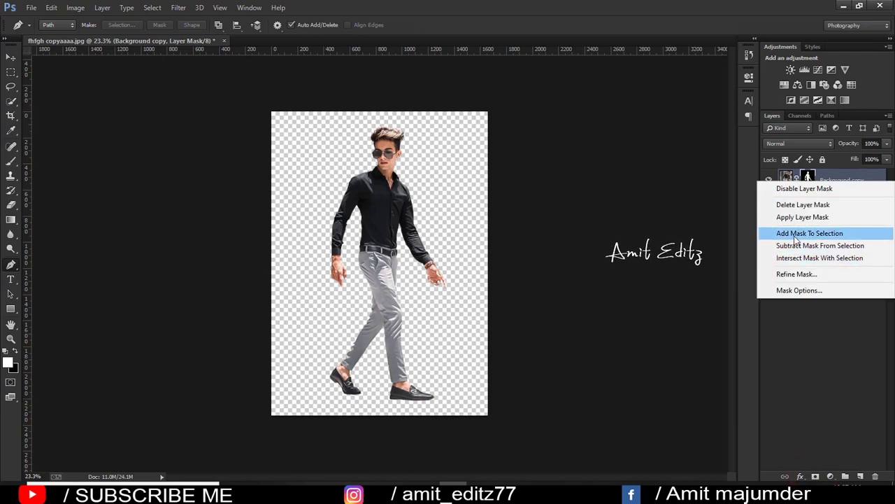
click(794, 216)
click(9, 56)
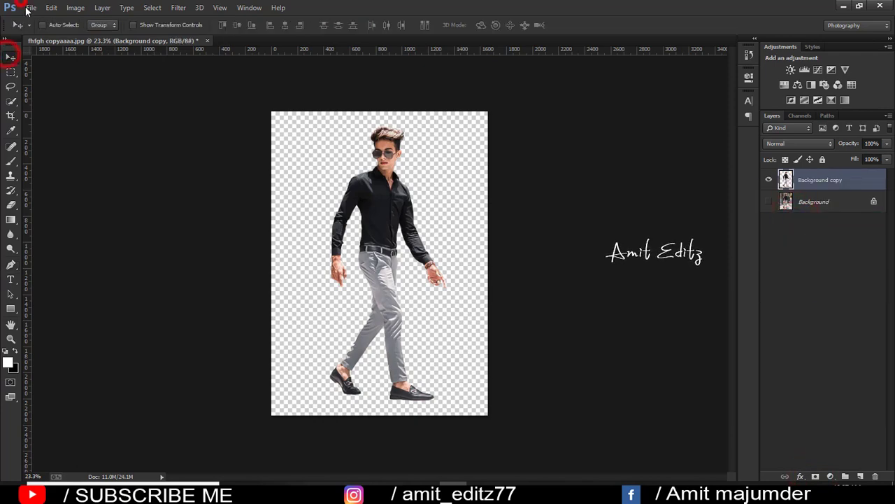
click(32, 8)
Step: Open the harley-davidson motorcycle photo and dock it as a tab
click(40, 29)
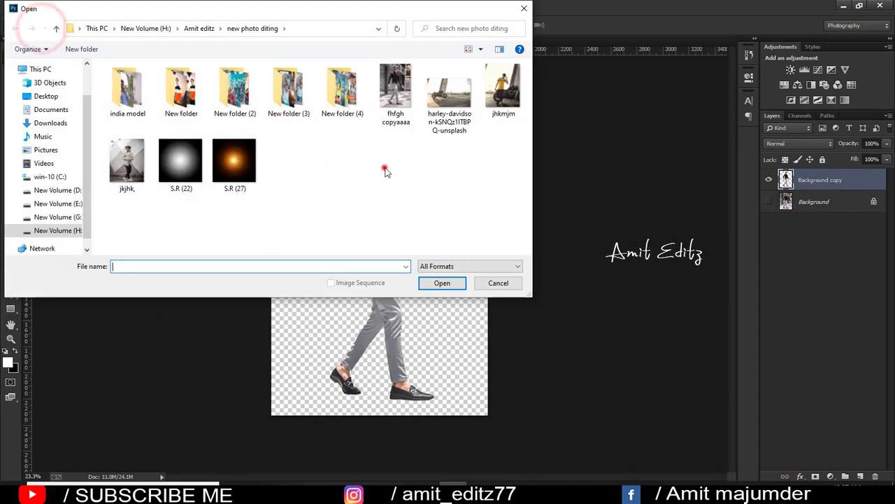
click(450, 91)
click(442, 283)
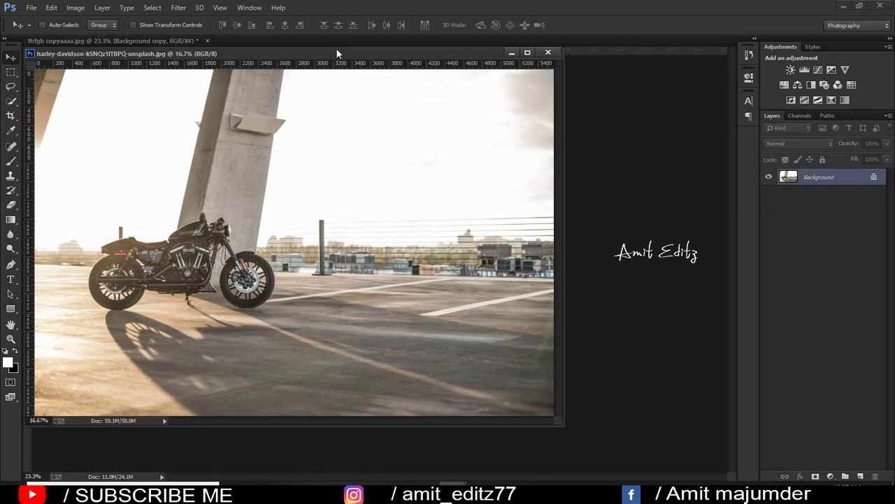
drag(337, 50, 346, 41)
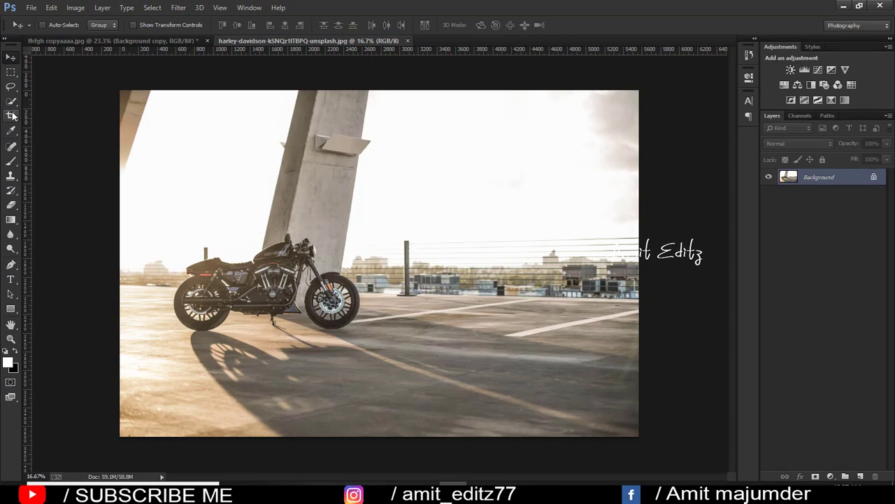
Step: Crop the photo at a 4:5 ratio framed around the bike, then fit it on screen
click(11, 114)
click(64, 25)
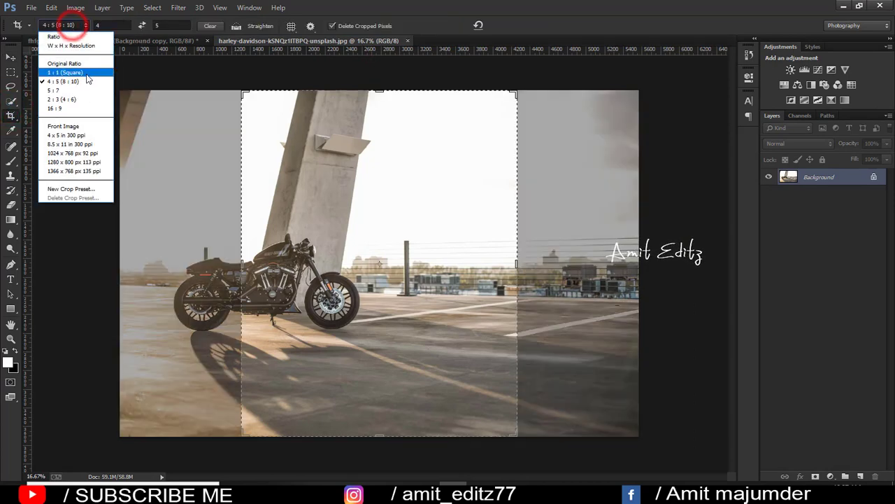
click(76, 82)
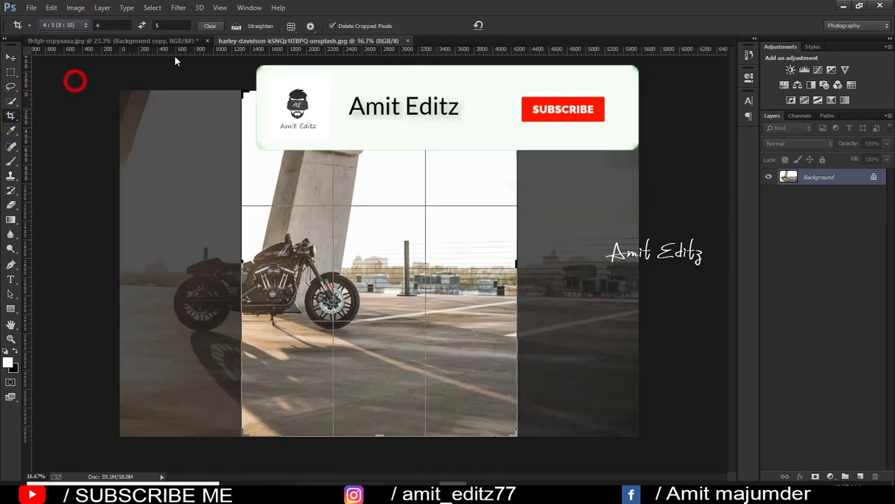
drag(515, 89, 476, 144)
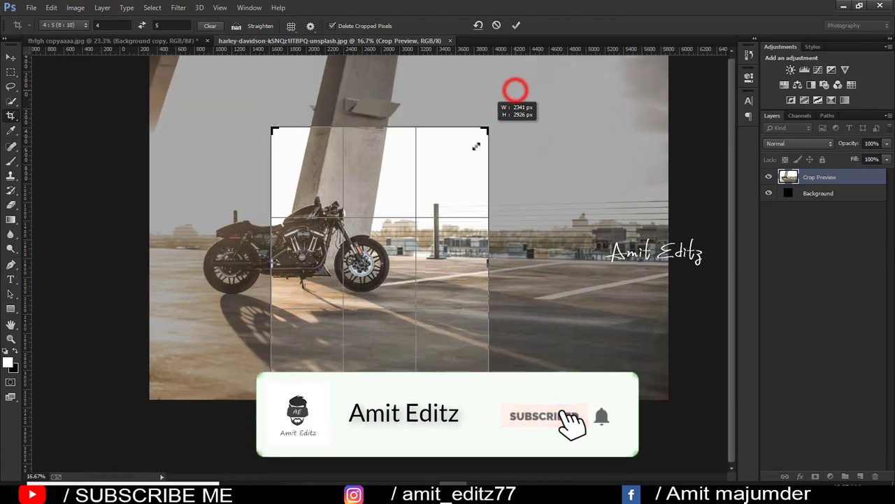
mouse_move(396, 282)
mouse_down()
mouse_move(489, 299)
mouse_move(514, 337)
mouse_move(500, 336)
mouse_up()
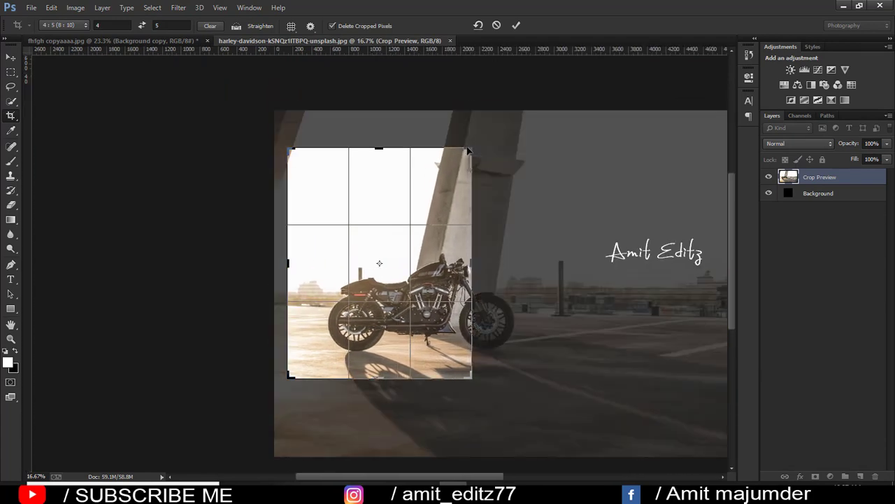
click(472, 149)
drag(473, 149, 469, 166)
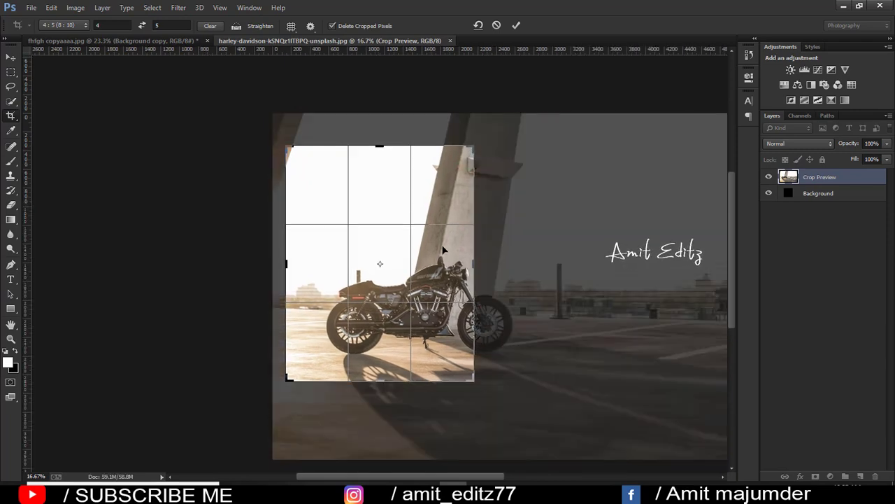
drag(428, 264, 426, 260)
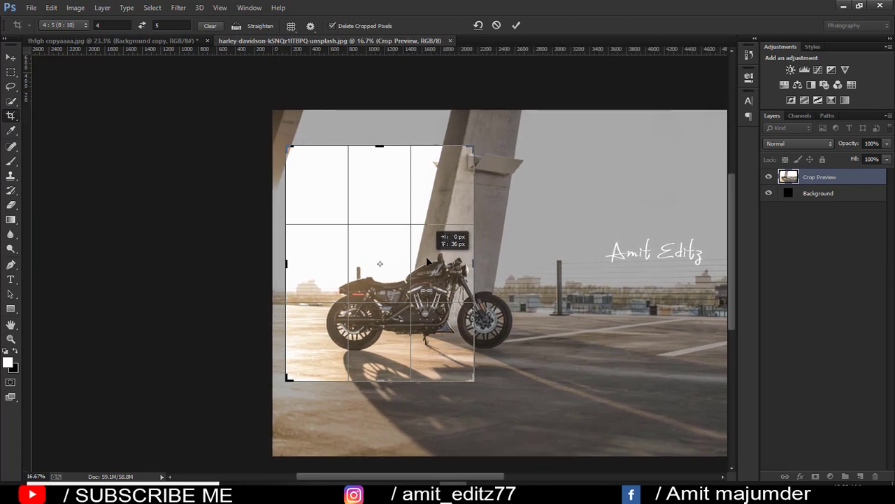
drag(426, 261, 418, 257)
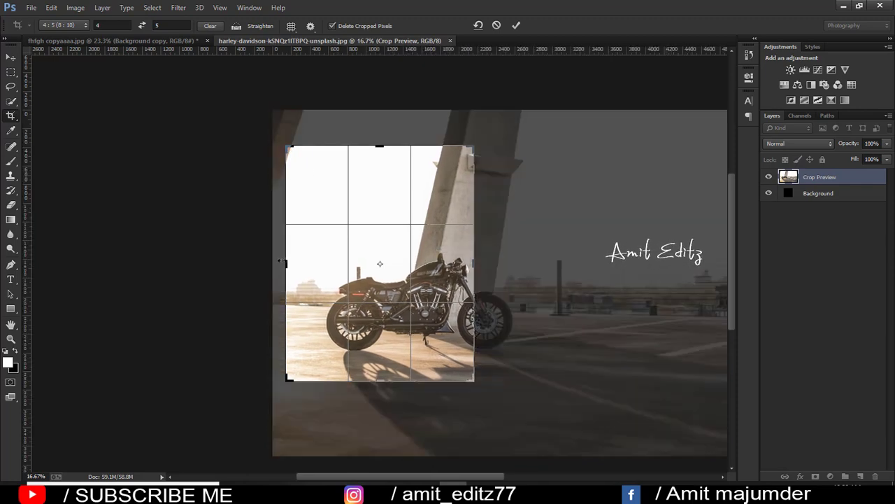
drag(281, 262, 281, 264)
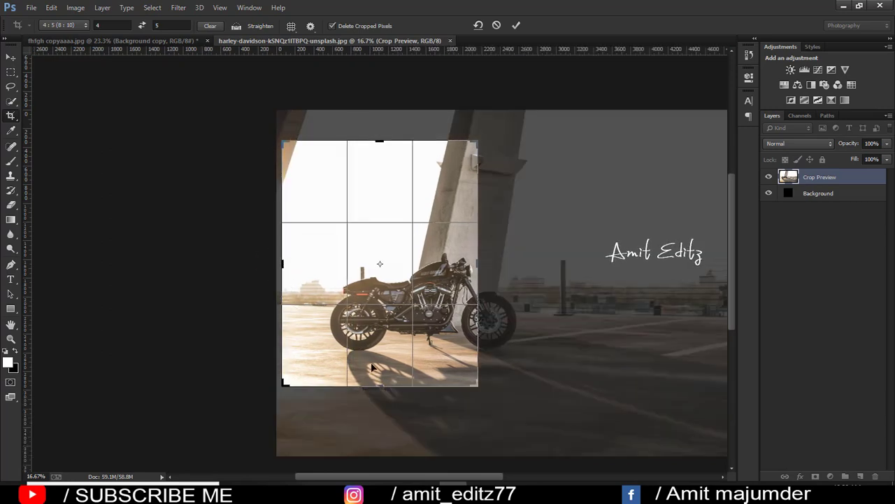
key(Return)
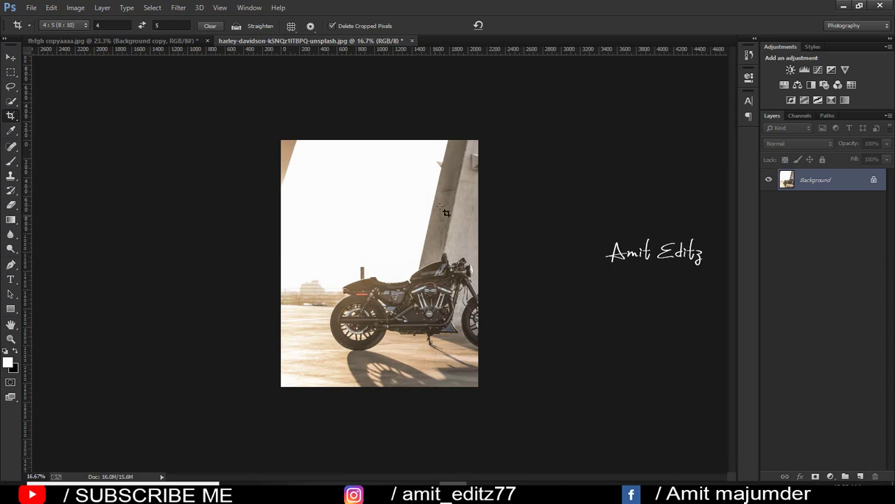
key(ctrl+0)
Step: With an enlarged Clone Stamp brush, sample near the pillar and clone over its top edge
click(12, 177)
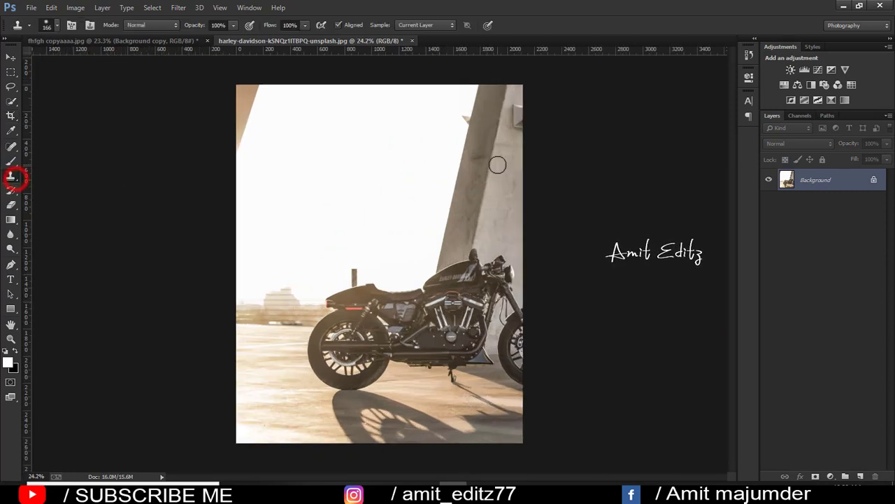
alt+right_click(519, 148)
alt+click(515, 146)
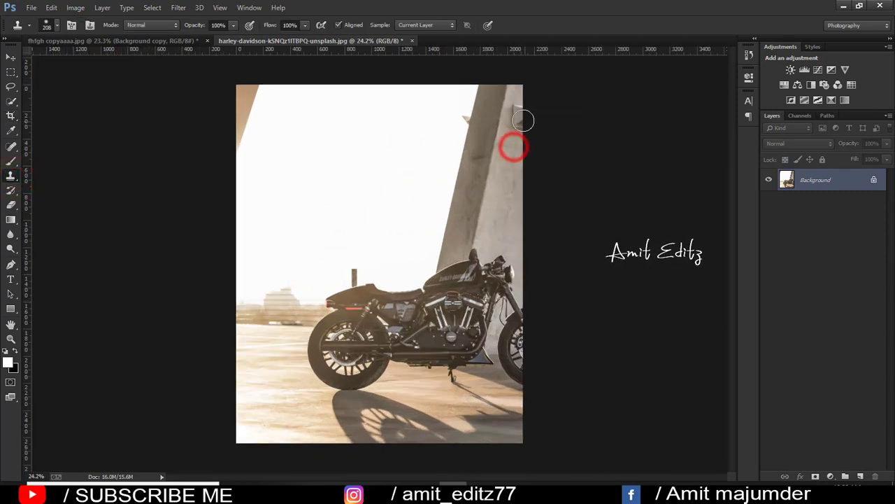
click(519, 100)
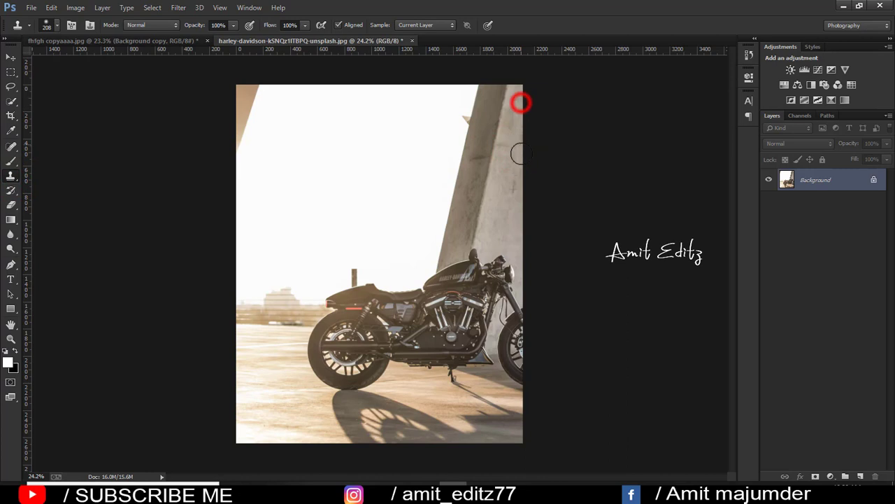
click(437, 126)
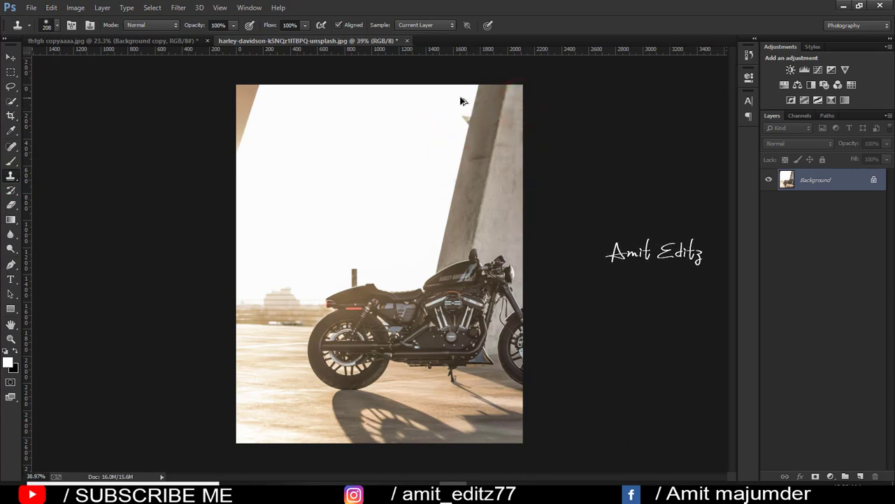
scroll(460, 101, up, 3)
Step: With a smaller brush, clone away the pillar's light protrusion and notch, then fit to screen
alt+right_click(496, 108)
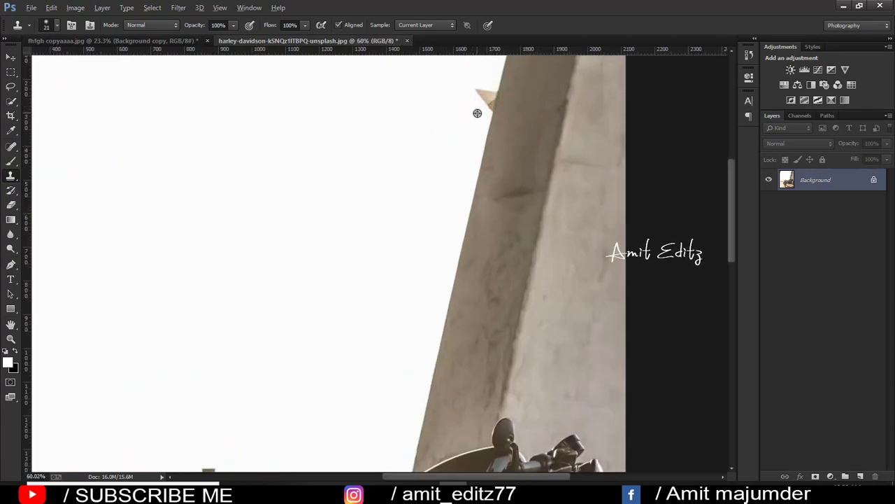
click(490, 109)
click(497, 88)
click(480, 92)
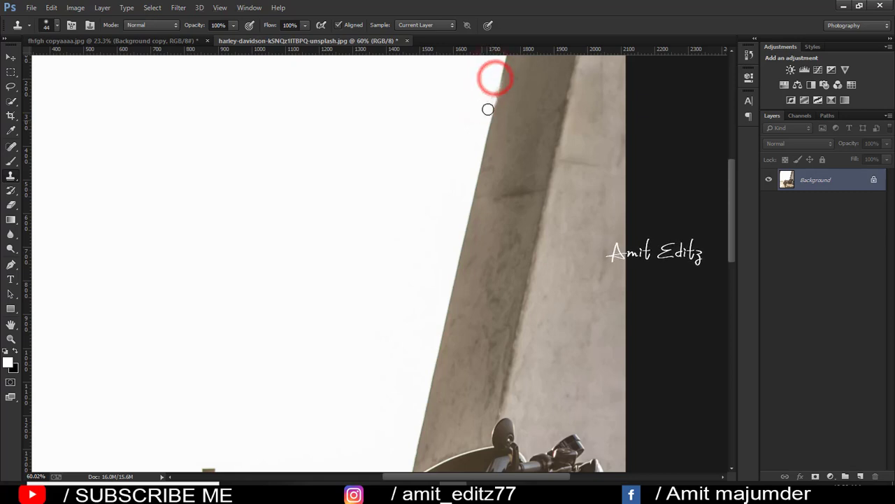
click(488, 73)
click(497, 81)
scroll(476, 137, up, 3)
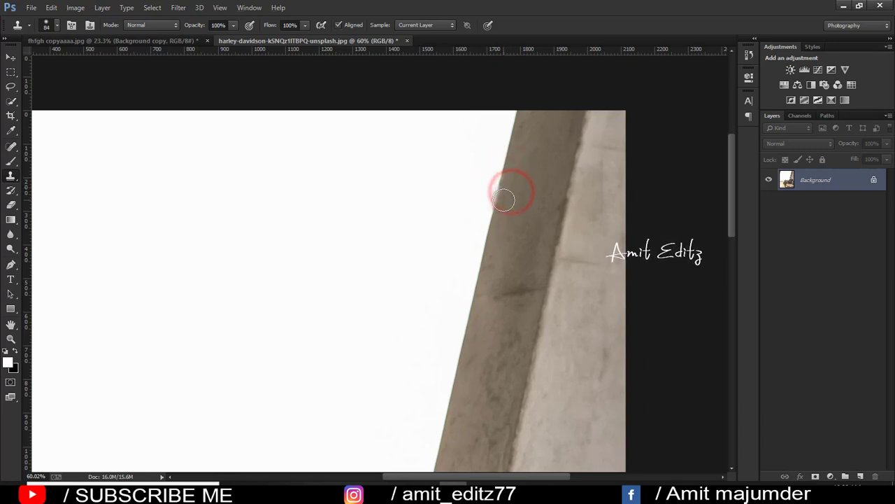
drag(492, 227, 501, 197)
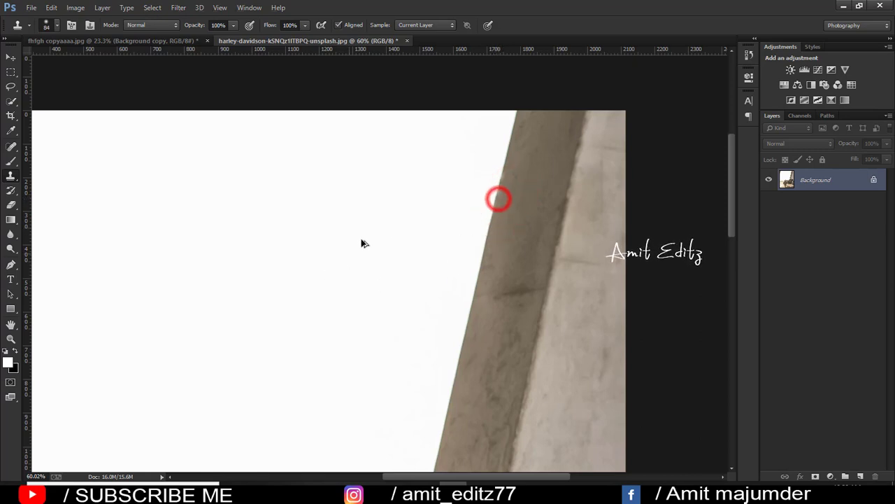
key(ctrl+0)
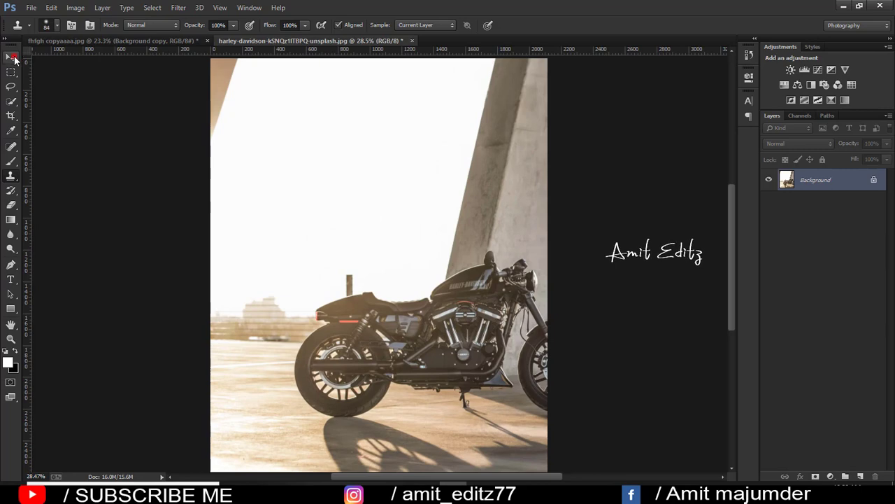
Step: Drag the man cutout from its tab into the motorcycle photo with the Move tool
click(14, 60)
key(ctrl+minus)
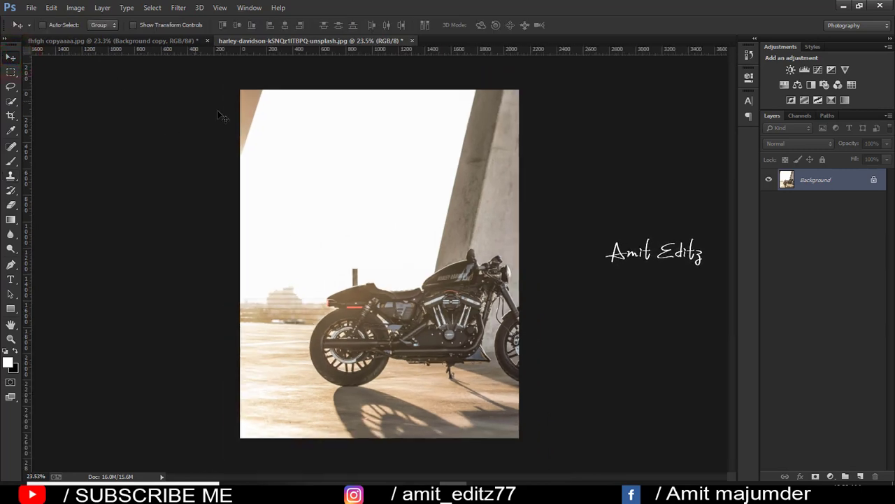
click(96, 42)
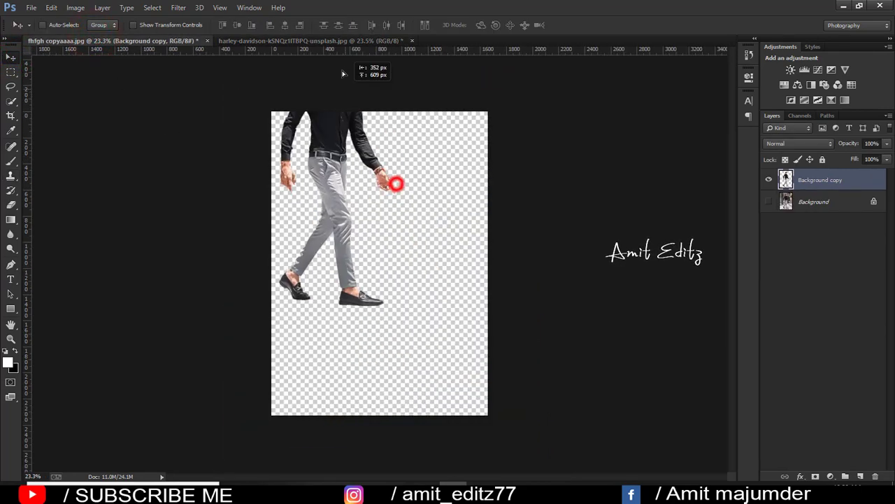
mouse_move(396, 183)
mouse_down()
mouse_move(328, 41)
mouse_move(377, 215)
mouse_move(379, 260)
mouse_up()
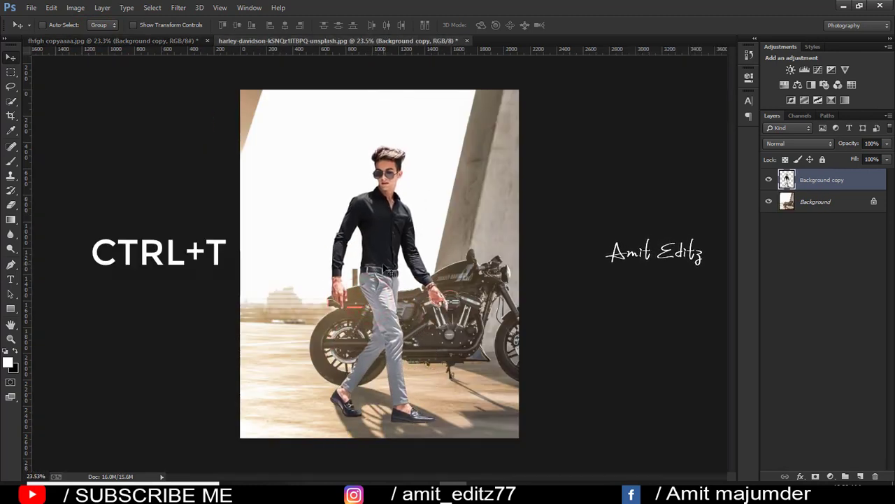
Step: Free-transform the man down to about 89.5% and position him in front of the bike
key(ctrl+t)
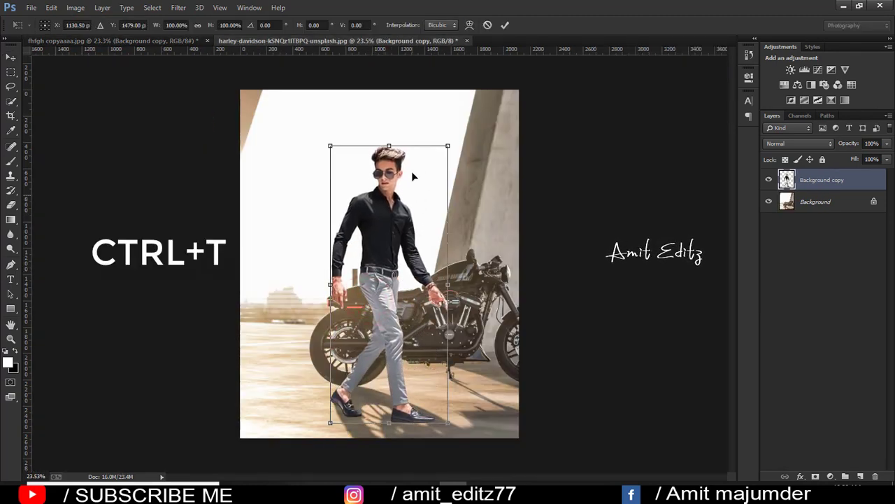
drag(448, 146, 413, 203)
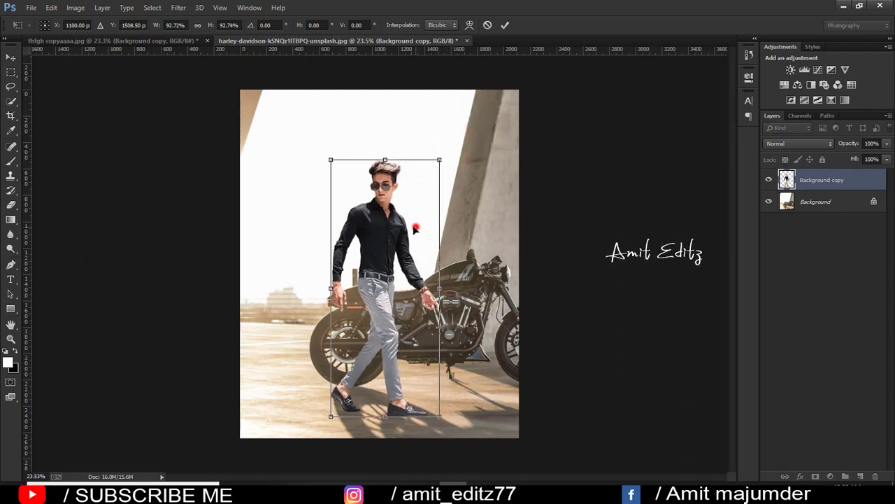
drag(413, 203, 413, 229)
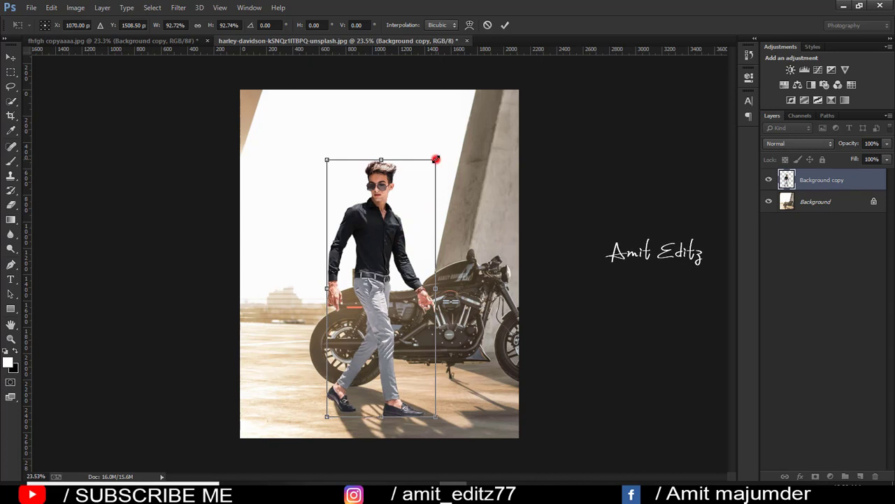
drag(436, 160, 406, 196)
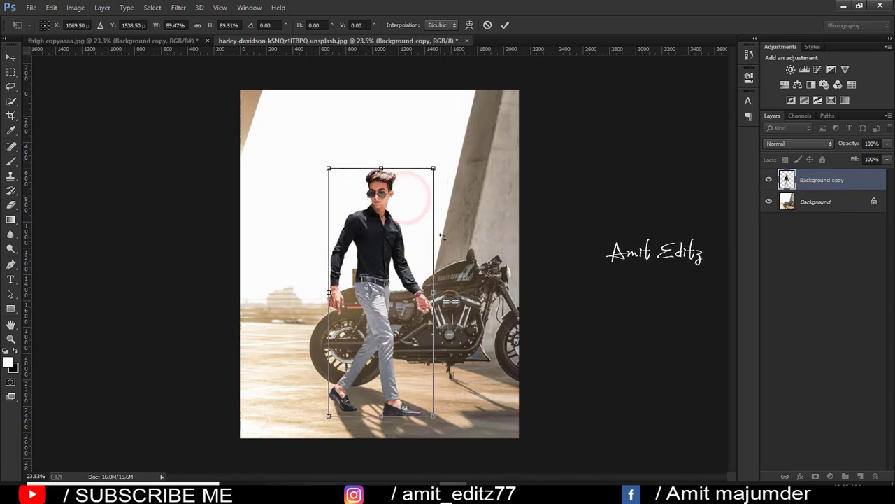
key(Return)
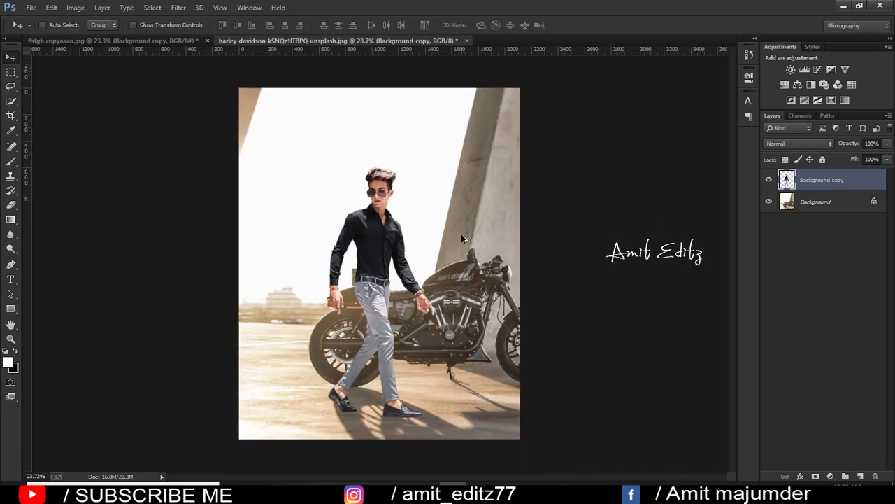
Step: Unlock the motorcycle photo's Background layer into an editable Layer 0
scroll(443, 279, up, 1)
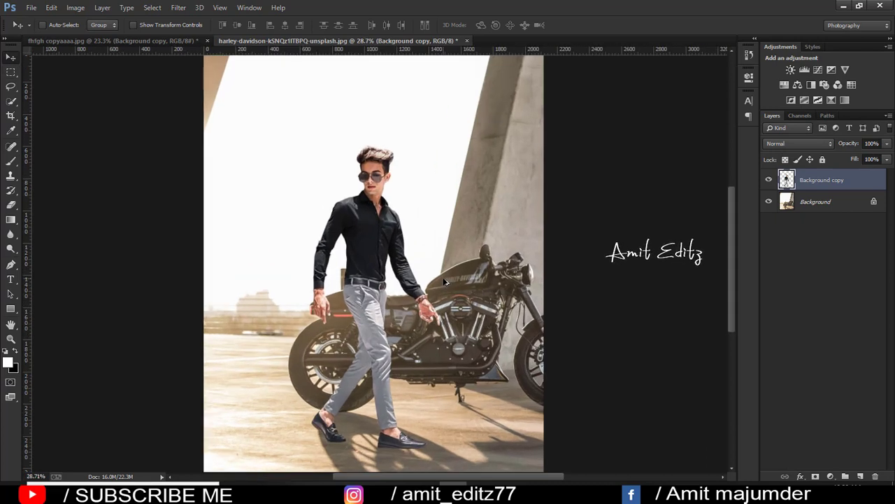
scroll(445, 281, down, 1)
scroll(445, 281, down, 1)
click(826, 201)
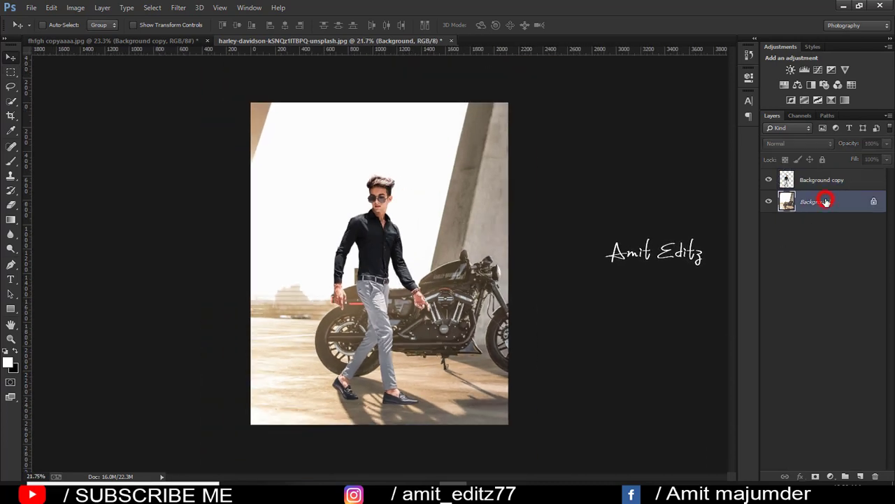
click(875, 203)
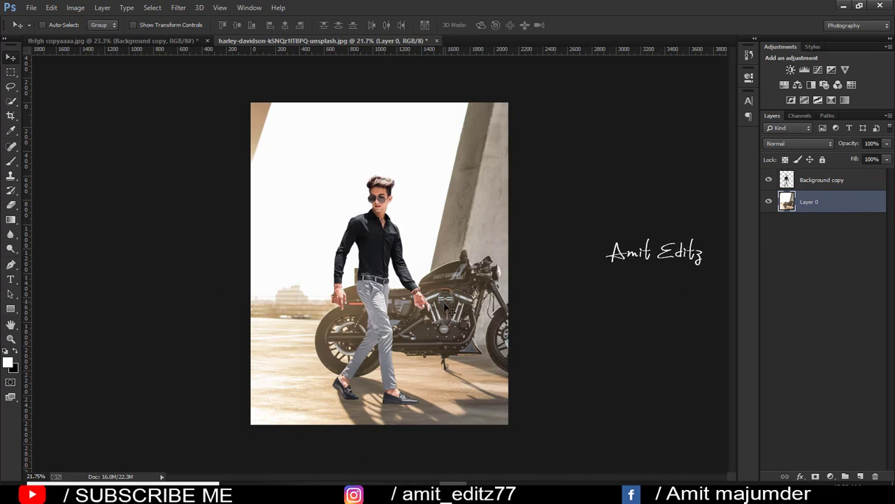
Step: Darken the photo's bottom edge with a soft 28%-opacity gradient
click(11, 219)
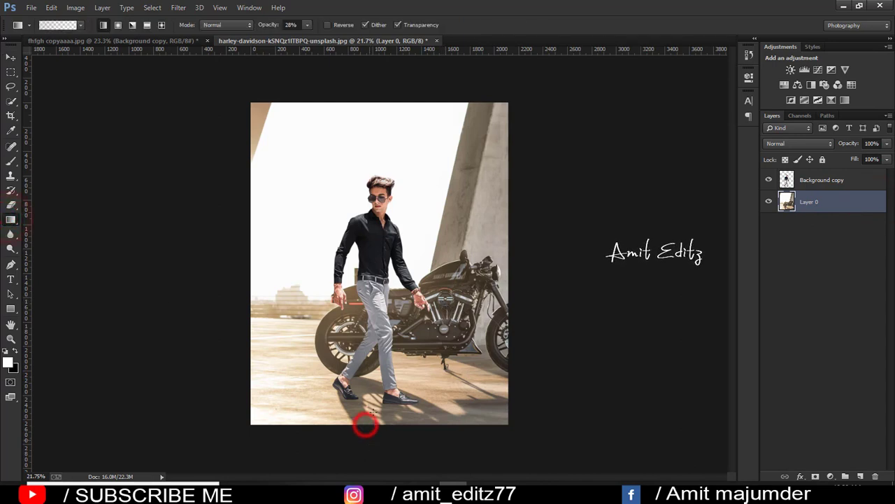
mouse_move(359, 321)
mouse_down()
mouse_move(374, 435)
mouse_move(353, 436)
mouse_up()
click(515, 441)
click(11, 57)
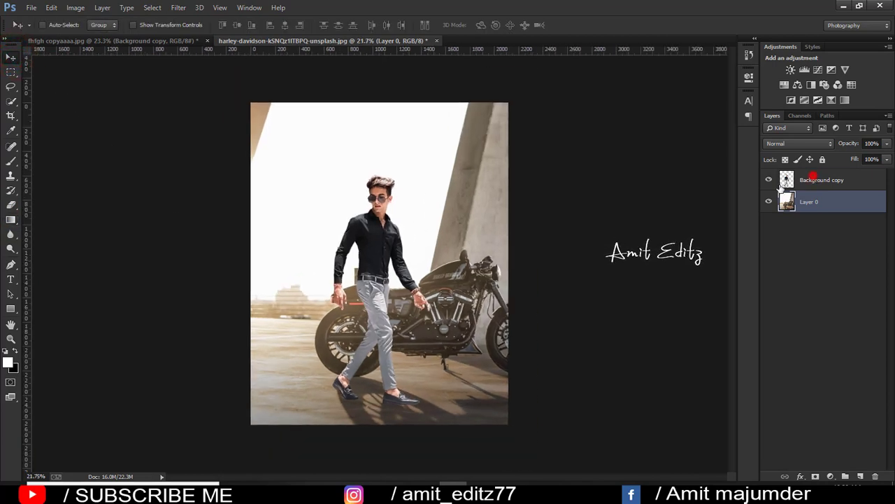
click(813, 179)
Step: Switch to the Smudge tool at 76% strength with a much smaller brush
scroll(343, 161, up, 8)
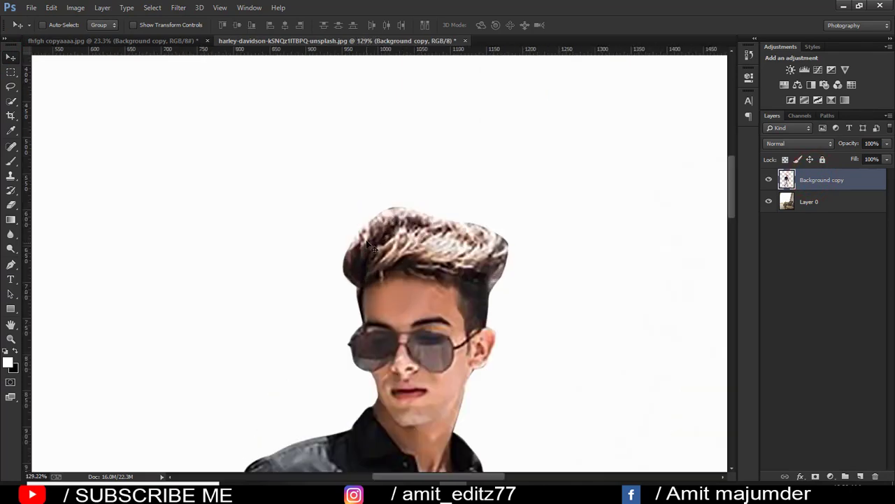
right_click(10, 235)
click(42, 253)
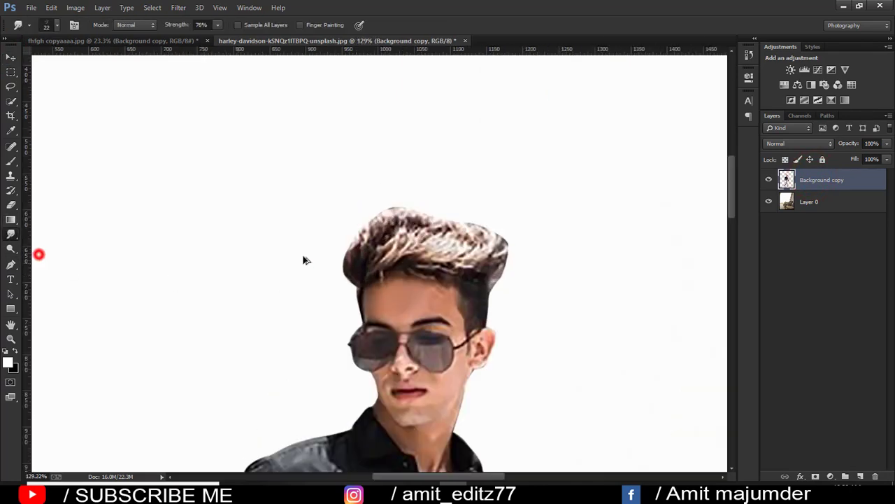
scroll(308, 252, up, 1)
right_click(338, 234)
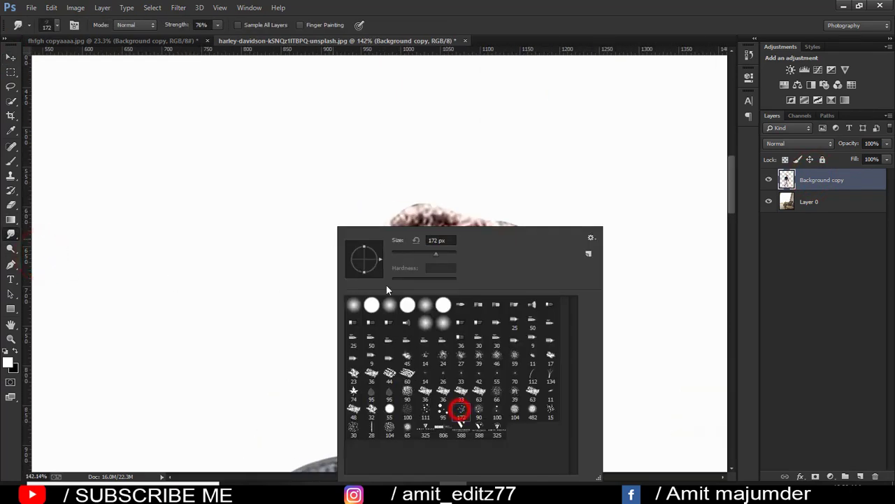
drag(276, 248, 205, 241)
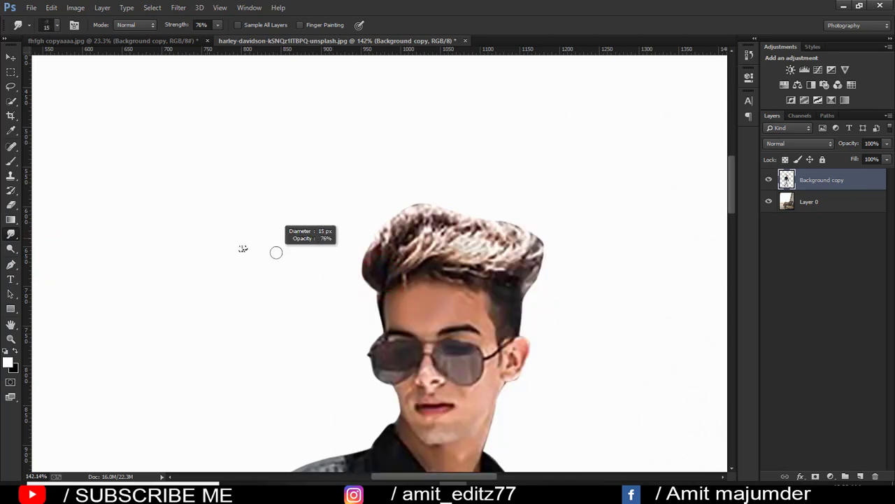
scroll(420, 259, up, 5)
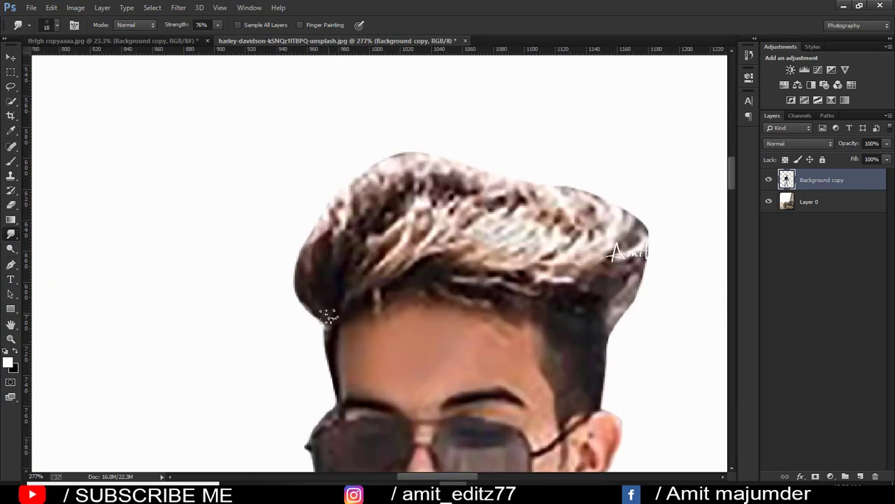
Step: Smudge wispy hair strands outward along the left and right hair edges
mouse_move(325, 314)
mouse_down()
mouse_move(290, 291)
mouse_move(286, 256)
mouse_up()
mouse_move(314, 293)
mouse_down()
mouse_move(314, 272)
mouse_move(287, 256)
mouse_move(301, 210)
mouse_up()
mouse_move(318, 258)
mouse_down()
mouse_move(313, 203)
mouse_move(336, 175)
mouse_up()
mouse_move(327, 231)
mouse_down()
mouse_move(314, 196)
mouse_move(420, 147)
mouse_up()
mouse_move(600, 311)
mouse_down()
mouse_move(611, 290)
mouse_move(643, 276)
mouse_move(647, 217)
mouse_up()
drag(612, 279, 634, 200)
drag(619, 259, 626, 193)
Step: Streak smudged strands across the top and front of the man's hair
mouse_move(619, 242)
mouse_down()
mouse_move(594, 206)
mouse_move(562, 207)
mouse_move(479, 178)
mouse_up()
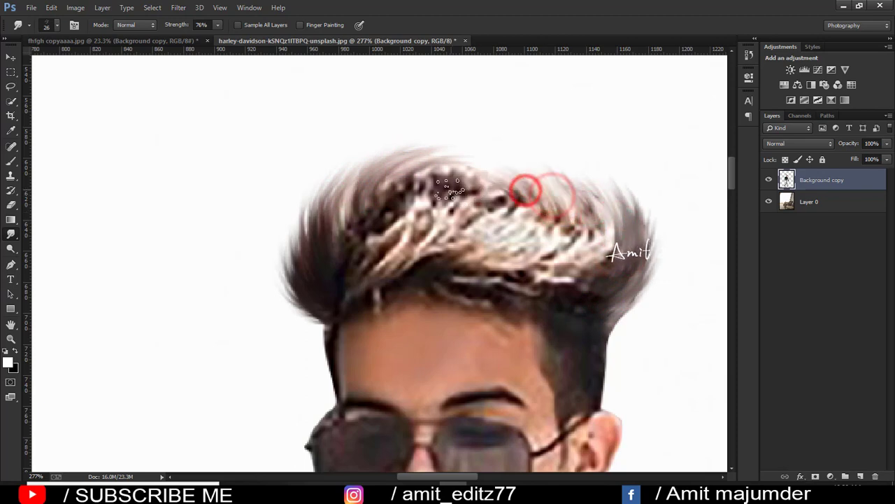
drag(530, 190, 426, 172)
mouse_move(483, 180)
mouse_down()
mouse_move(550, 204)
mouse_move(484, 170)
mouse_move(499, 210)
mouse_up()
drag(419, 259, 504, 245)
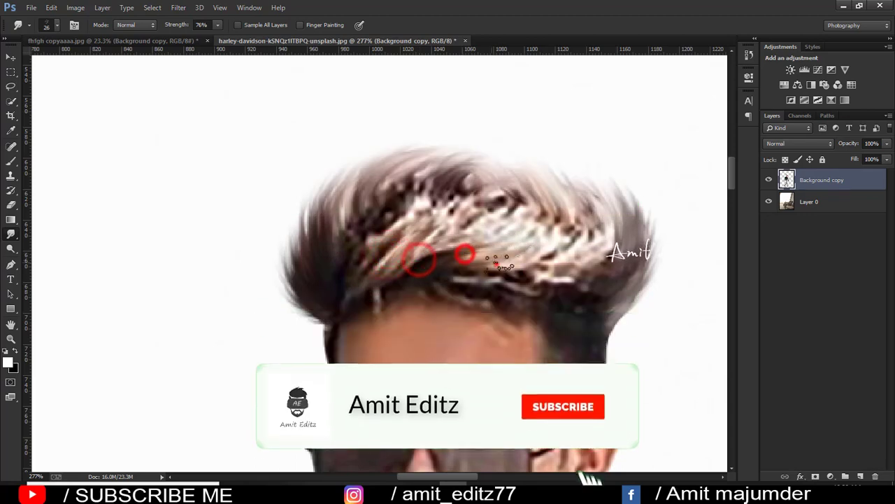
mouse_move(539, 273)
mouse_down()
mouse_move(489, 238)
mouse_move(515, 213)
mouse_move(480, 244)
mouse_move(389, 212)
mouse_move(424, 156)
mouse_up()
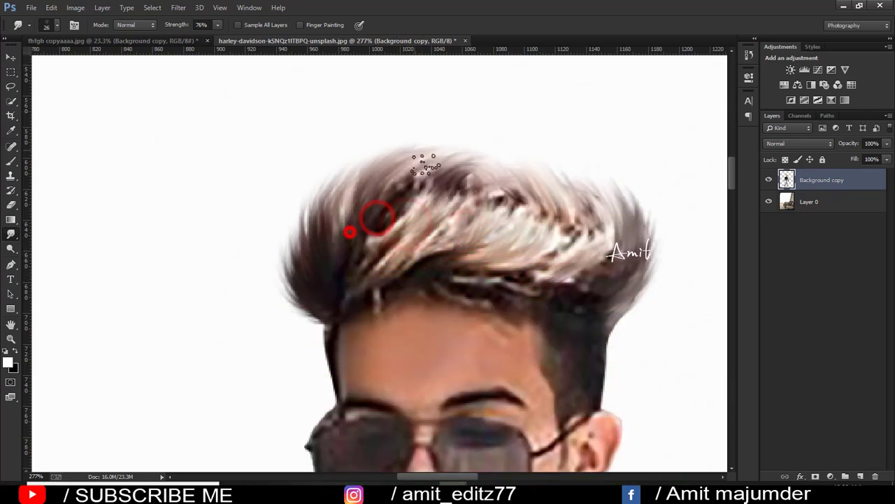
mouse_move(413, 198)
mouse_down()
mouse_move(448, 175)
mouse_move(549, 227)
mouse_move(576, 234)
mouse_move(580, 216)
mouse_move(592, 246)
mouse_up()
mouse_move(584, 211)
mouse_down()
mouse_move(571, 253)
mouse_move(604, 252)
mouse_up()
Step: Touch up the right and left hair edges, then smudge the top with a larger brush
scroll(567, 254, down, 3)
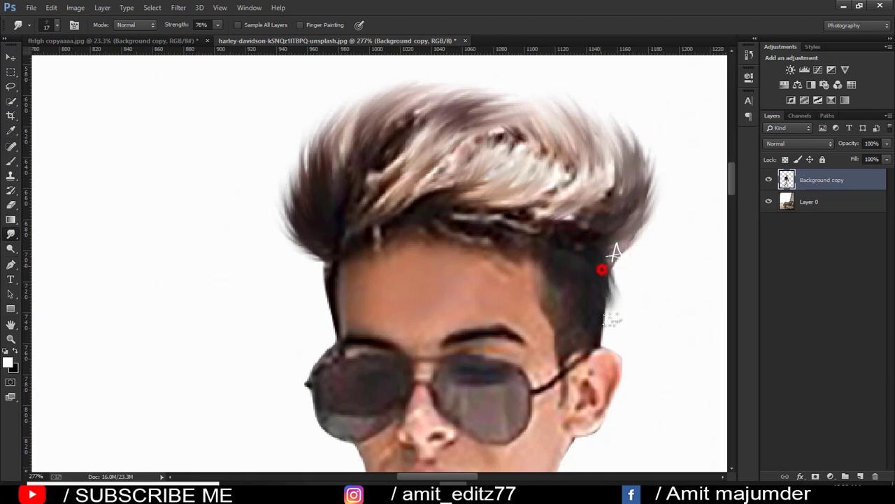
drag(601, 269, 622, 253)
drag(334, 291, 324, 257)
scroll(324, 266, down, 2)
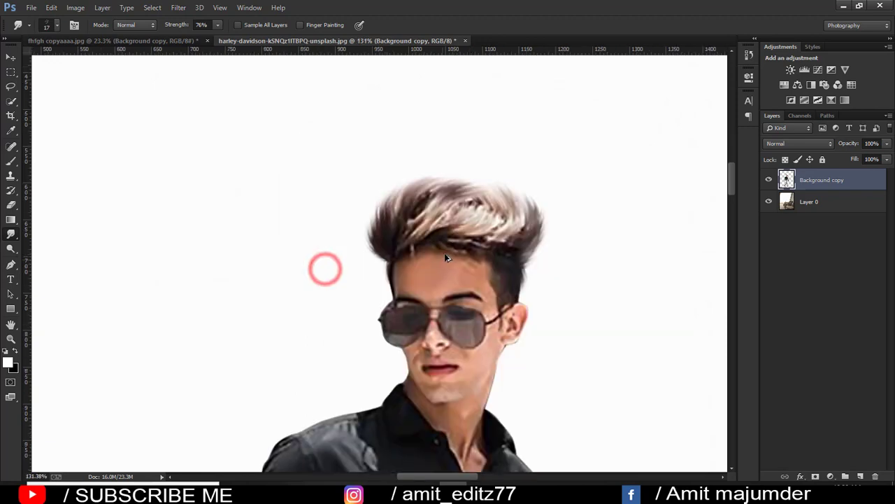
scroll(324, 266, down, 2)
scroll(420, 252, down, 2)
key(bracketright)
key(bracketright)
scroll(459, 215, up, 1)
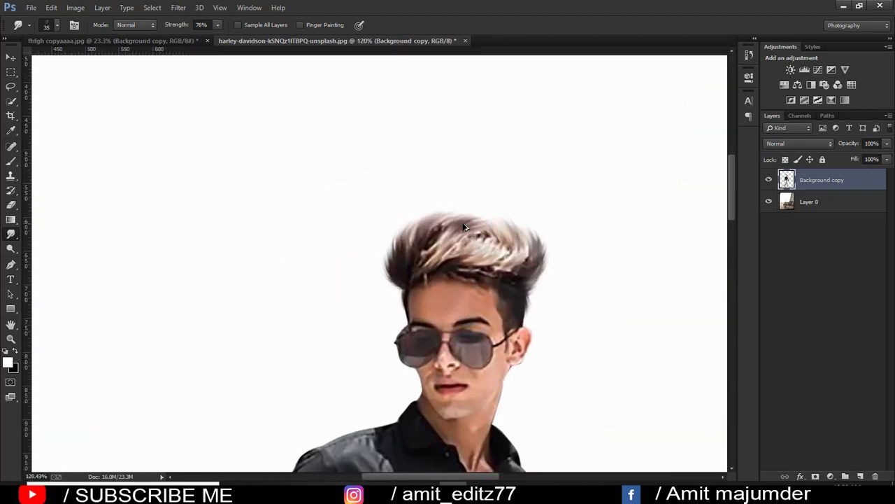
drag(490, 237, 505, 244)
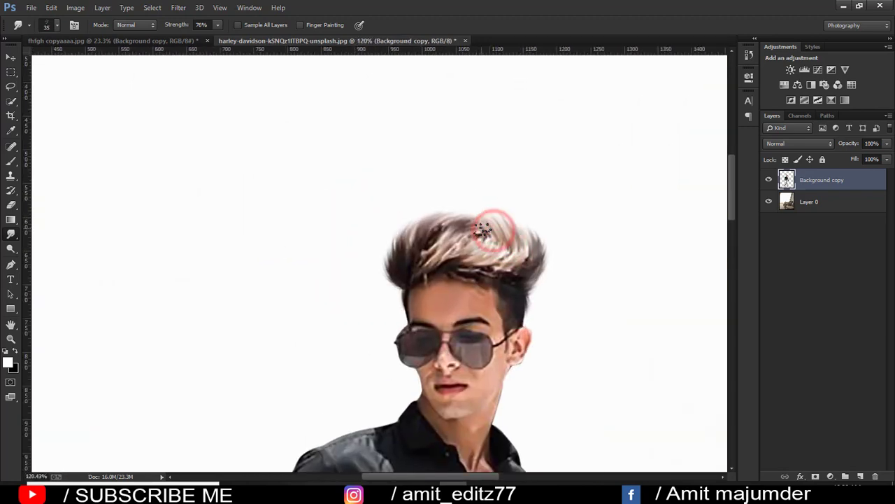
scroll(481, 247, down, 2)
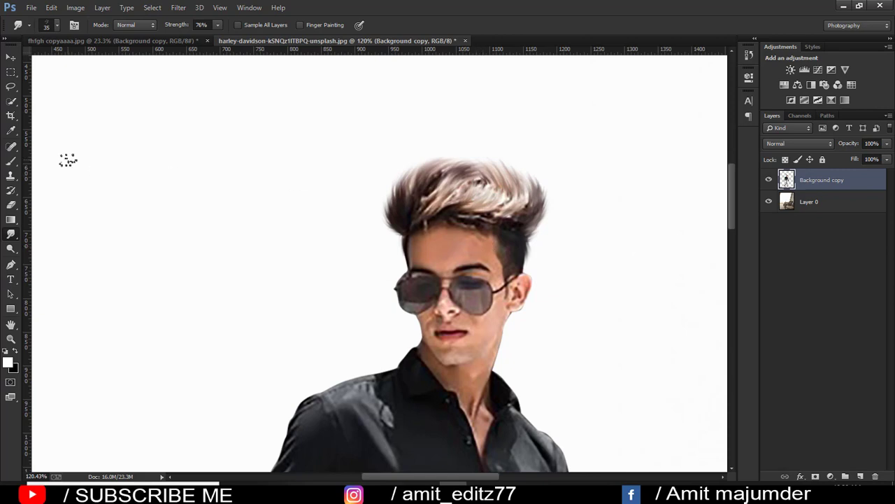
Step: Switch to the Mixer Brush and shrink it to 22 px
right_click(12, 162)
click(42, 191)
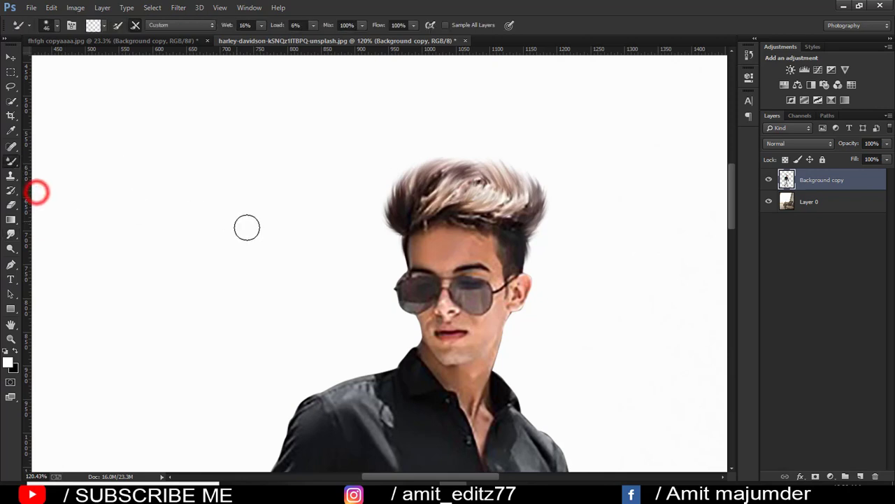
scroll(410, 268, up, 4)
alt+right_click(463, 250)
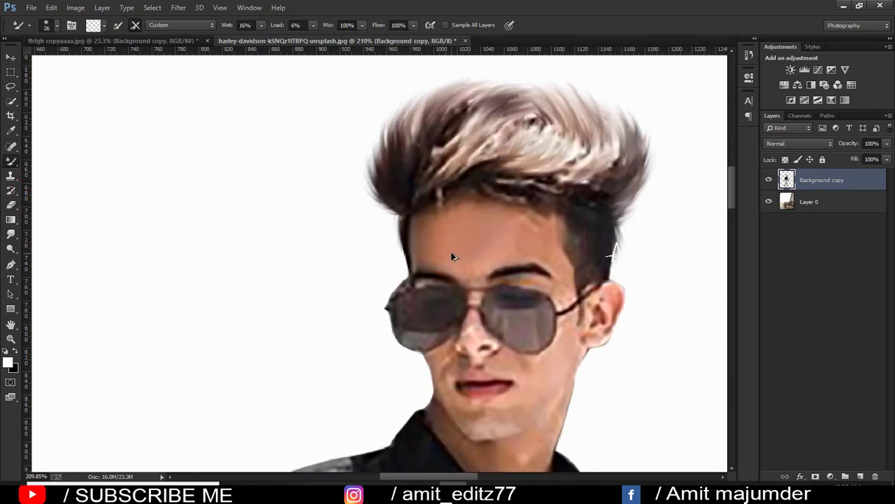
scroll(452, 253, up, 3)
alt+right_click(452, 255)
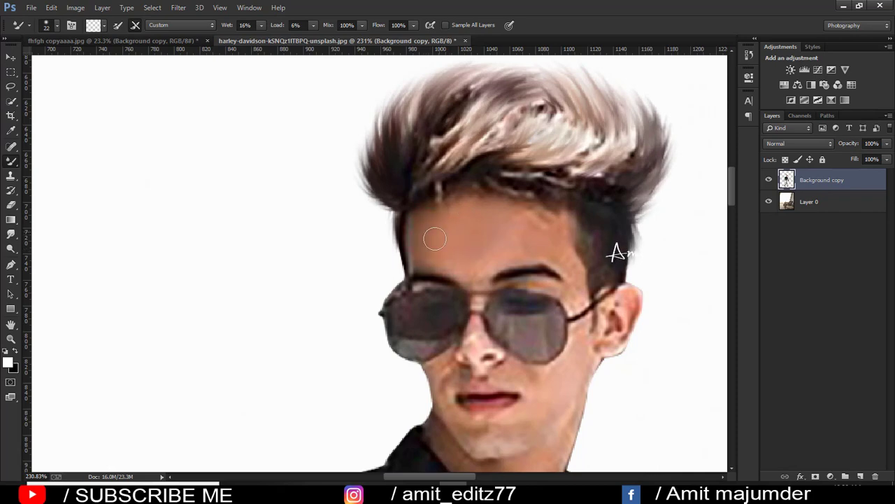
scroll(494, 252, down, 2)
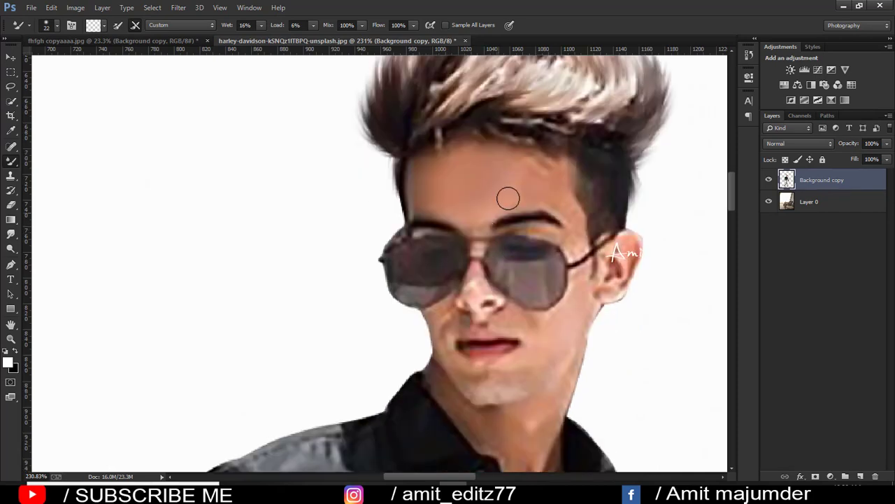
Step: Blend the skin on the forehead, beside the glasses arm, the ear, cheek and nose bridge
drag(518, 182, 547, 171)
drag(548, 177, 564, 208)
scroll(576, 239, down, 1)
drag(572, 230, 571, 245)
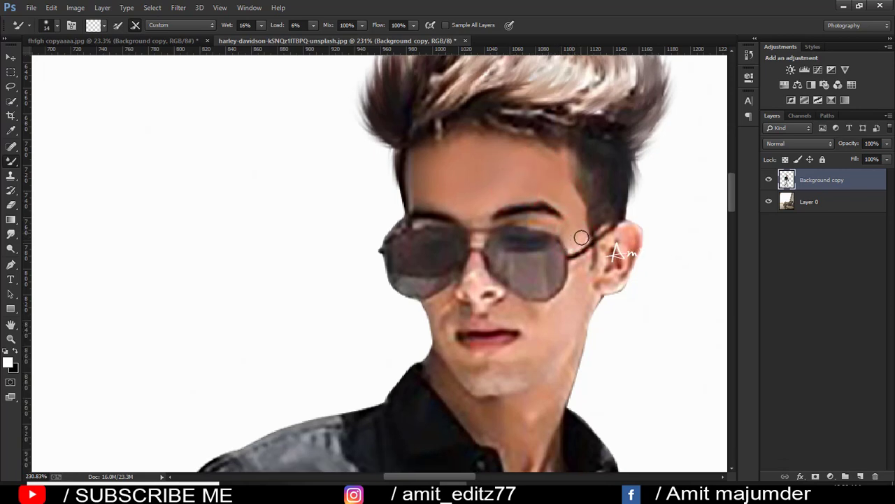
drag(578, 275, 580, 292)
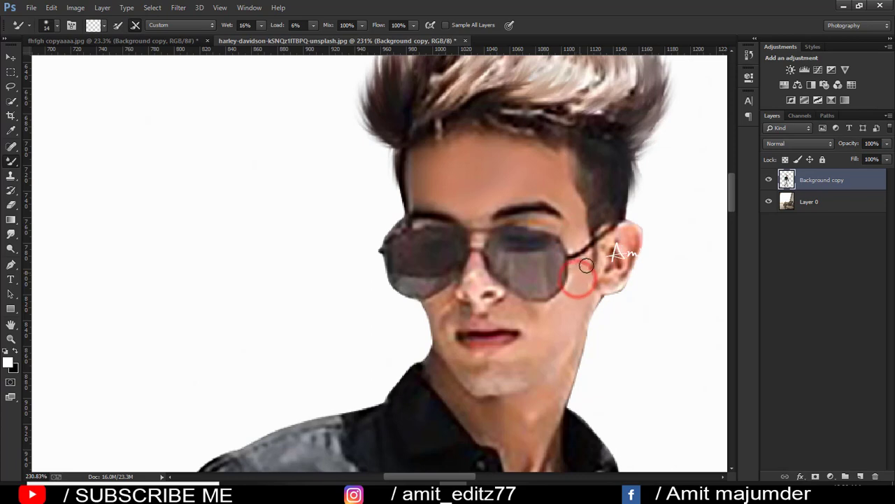
drag(622, 264, 620, 256)
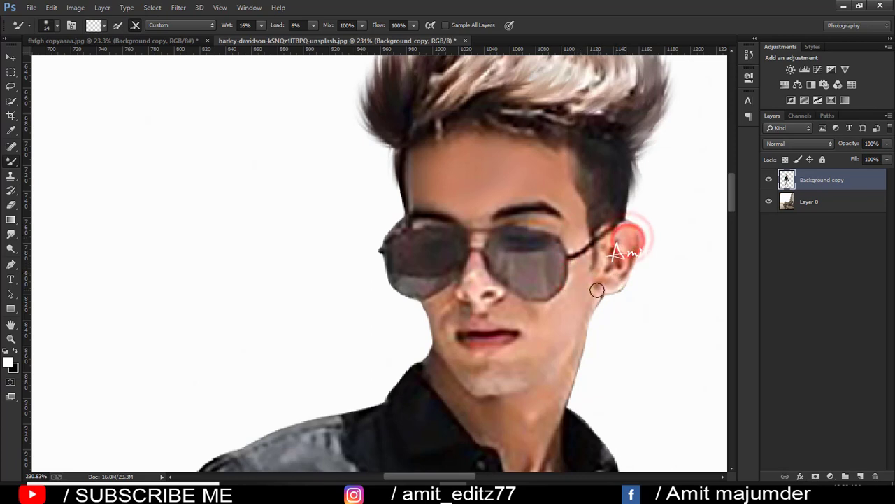
drag(543, 312, 536, 312)
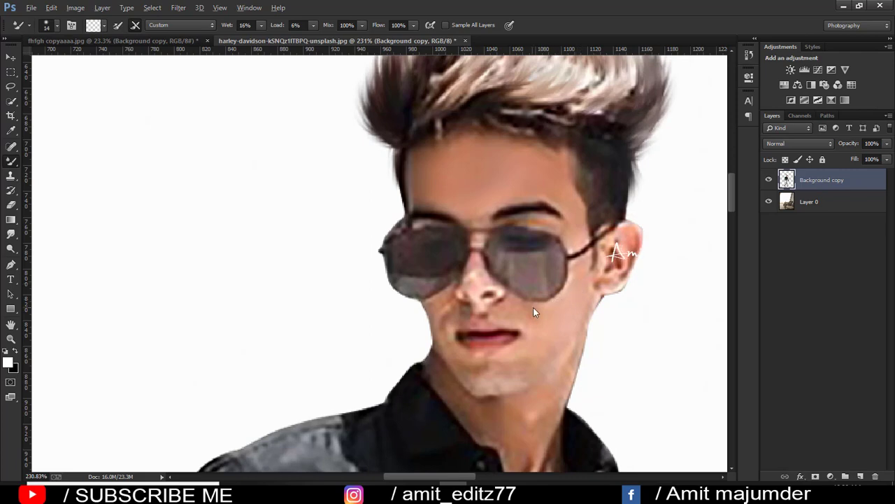
drag(473, 265, 475, 266)
Step: Smooth the cheek near the jaw and beside the mouth, enlarging the brush to 17 px
right_click(437, 228)
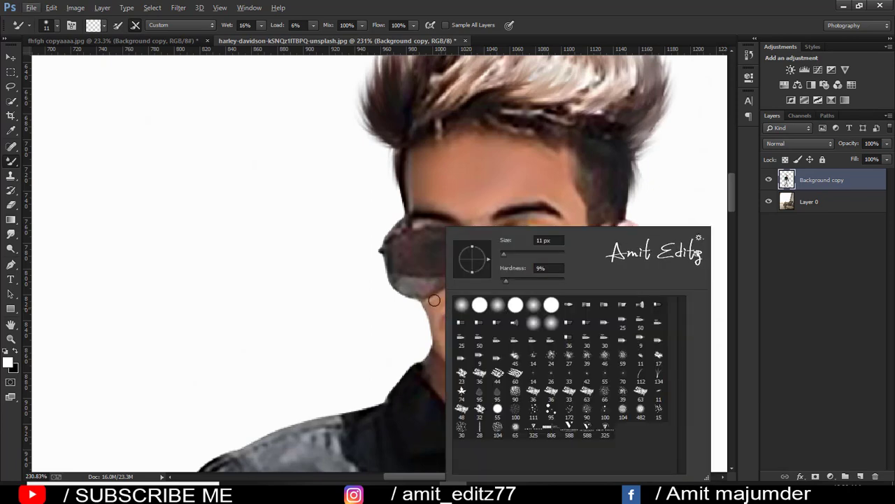
key(Escape)
alt+right_click(428, 262)
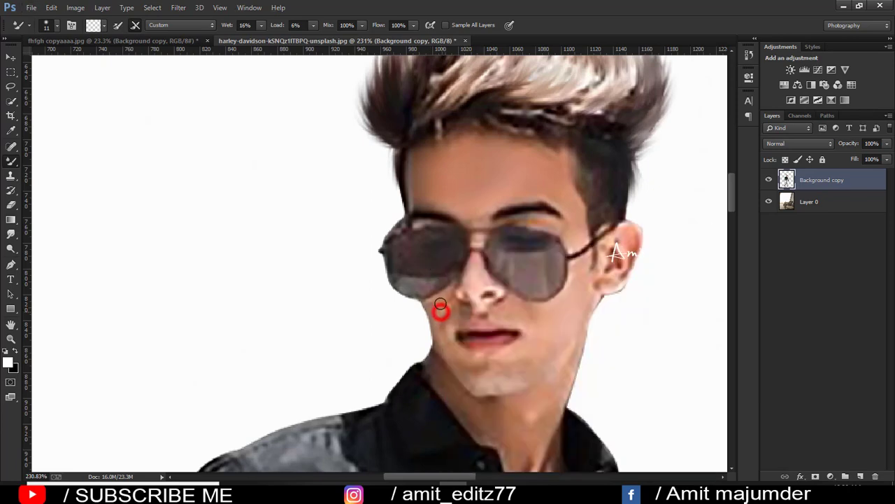
mouse_move(440, 305)
mouse_down()
mouse_move(452, 353)
mouse_move(486, 372)
mouse_up()
alt+right_click(463, 361)
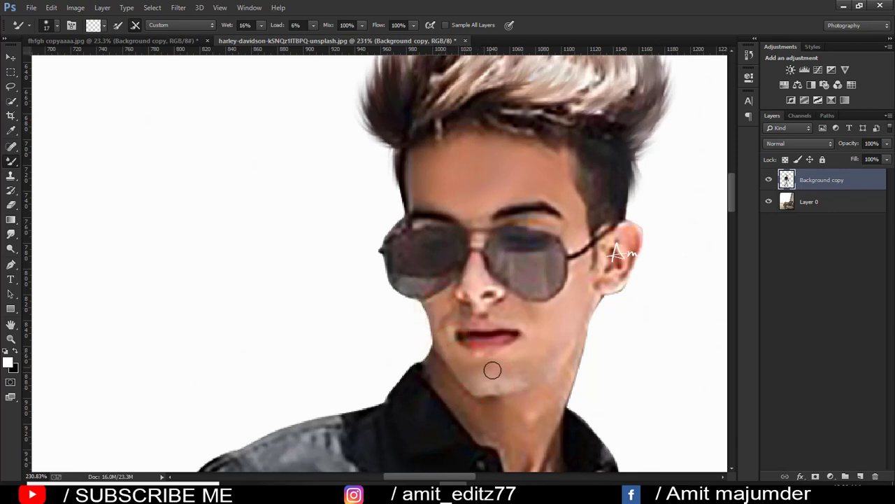
drag(510, 310, 528, 312)
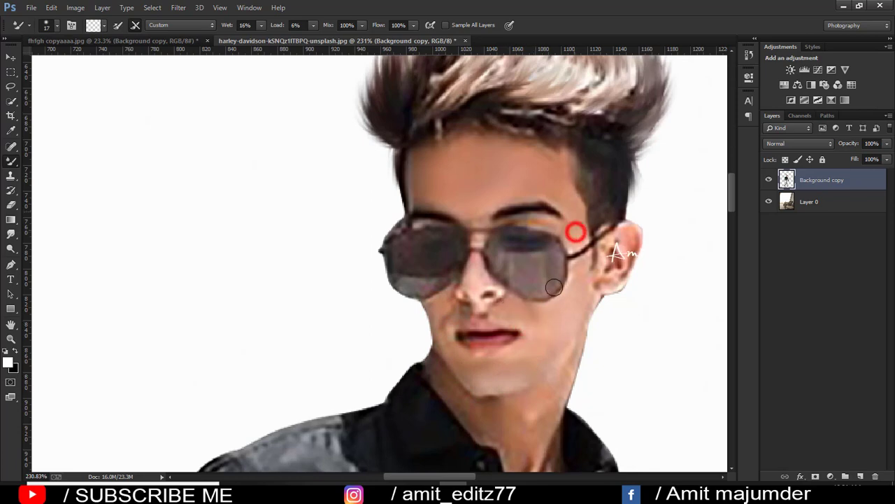
Step: Blend the neck skin from below the chin down the neck
scroll(518, 329, down, 3)
drag(495, 366, 482, 365)
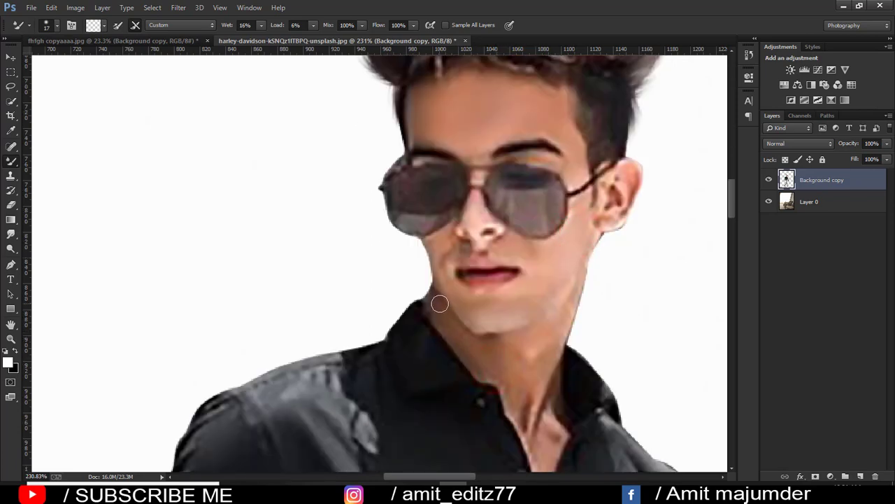
drag(495, 347, 488, 376)
drag(530, 348, 543, 366)
scroll(525, 413, down, 1)
drag(539, 404, 542, 425)
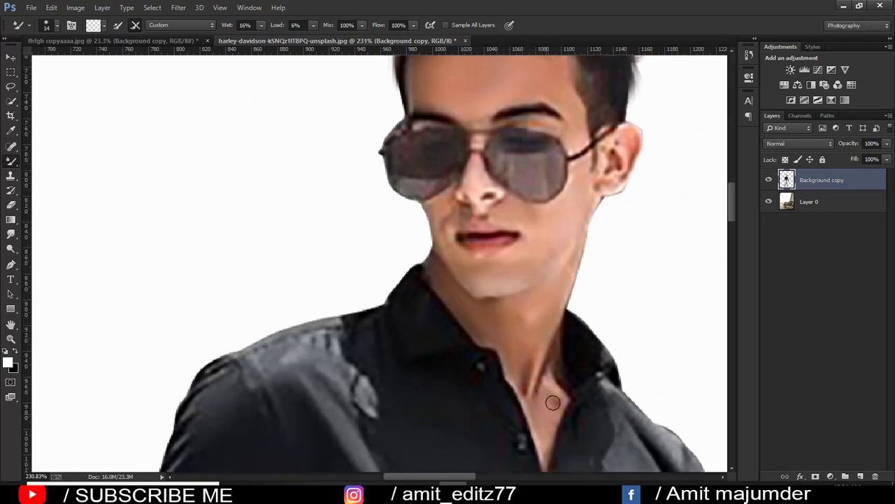
scroll(551, 350, down, 1)
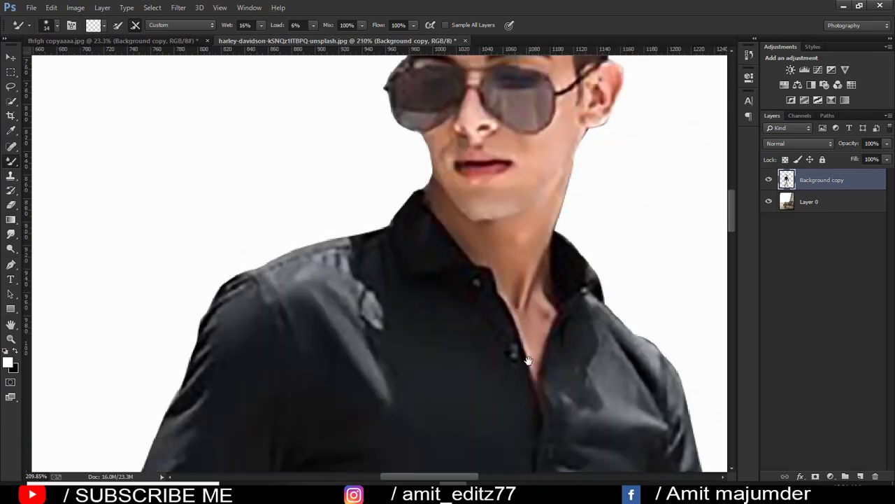
Step: Blend the skin on the wrist, back and fingers of the first hand
drag(551, 349, 422, 232)
scroll(422, 233, down, 2)
scroll(206, 345, down, 2)
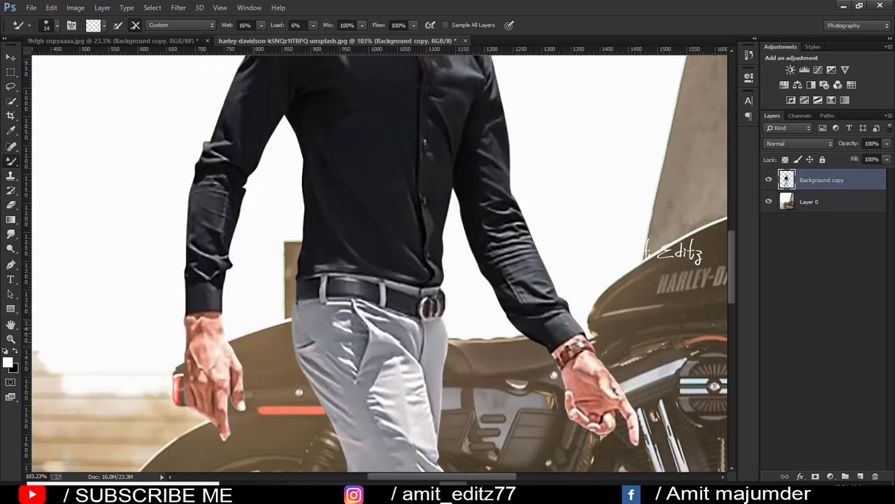
scroll(206, 346, up, 2)
click(210, 347)
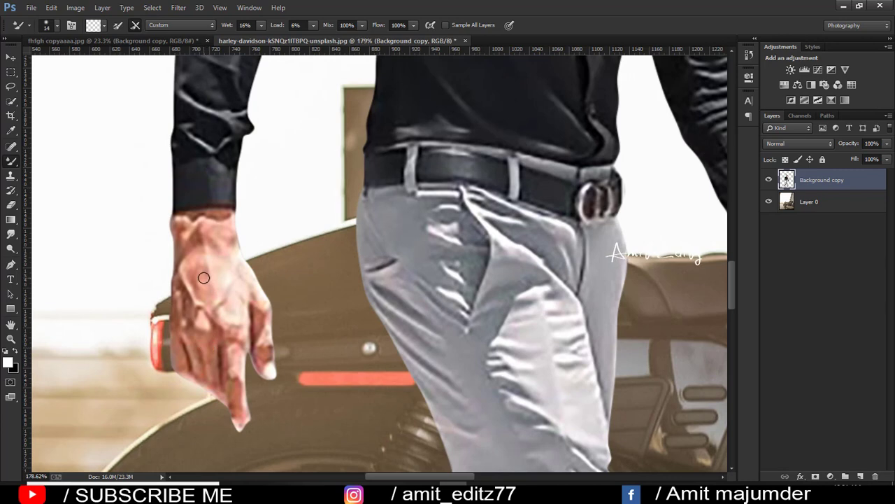
mouse_move(206, 295)
mouse_down()
mouse_move(200, 261)
mouse_move(216, 233)
mouse_move(210, 221)
mouse_up()
mouse_move(228, 304)
mouse_down()
mouse_move(240, 275)
mouse_move(232, 343)
mouse_up()
mouse_move(234, 400)
mouse_down()
mouse_move(207, 350)
mouse_move(240, 326)
mouse_up()
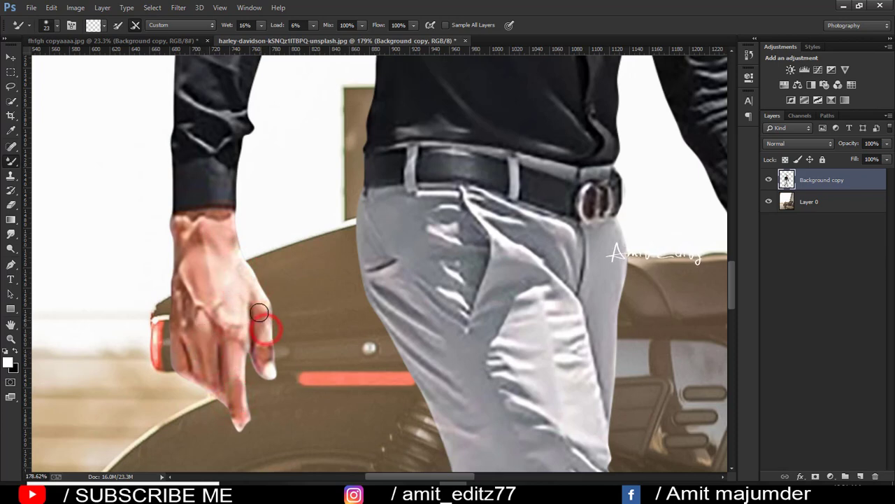
Step: Dab smoothing strokes across the skin of the other hand
scroll(350, 296, down, 3)
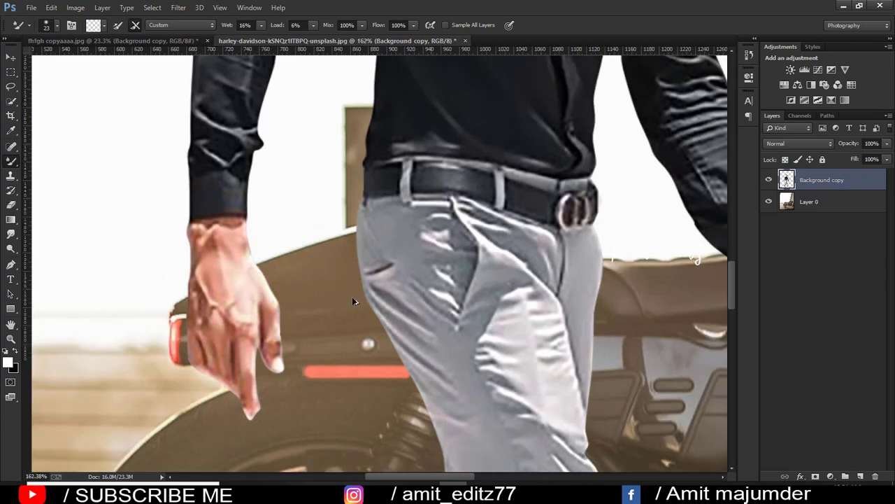
scroll(396, 281, up, 2)
scroll(433, 276, up, 2)
click(476, 265)
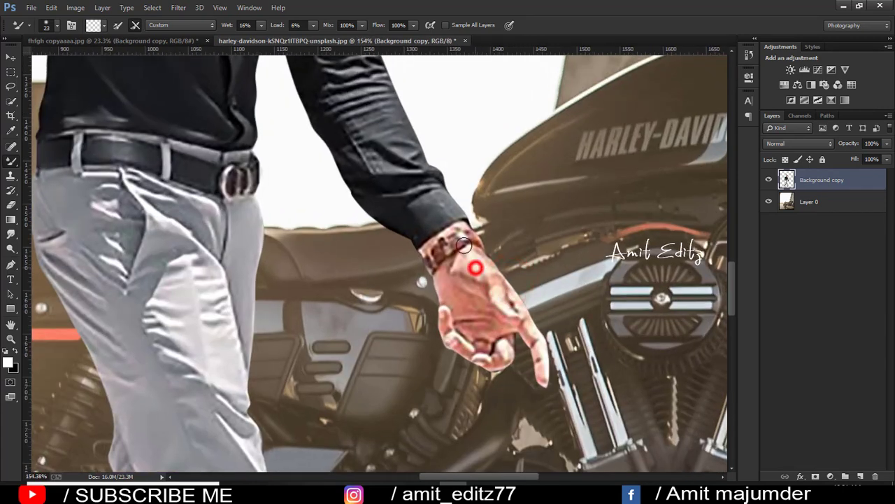
click(492, 281)
click(463, 286)
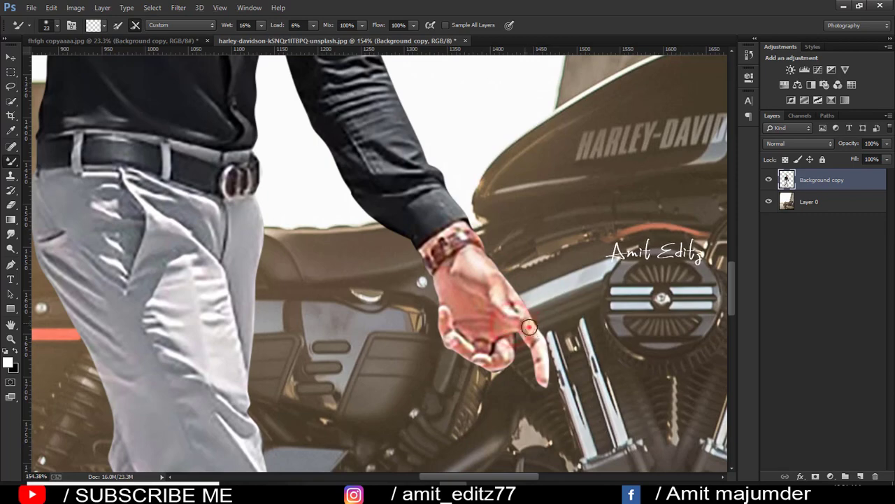
click(509, 339)
scroll(397, 256, down, 5)
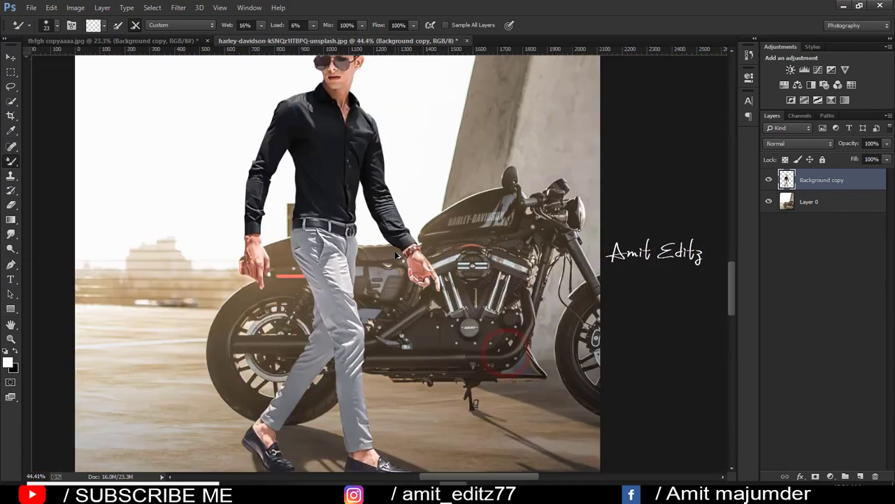
Step: Add a new empty layer and set up a soft brush at 265 px
click(860, 476)
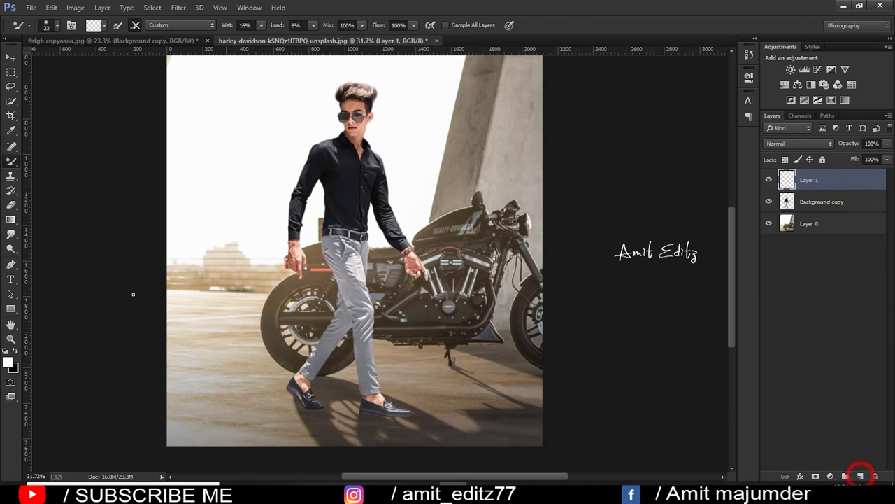
right_click(14, 163)
click(39, 159)
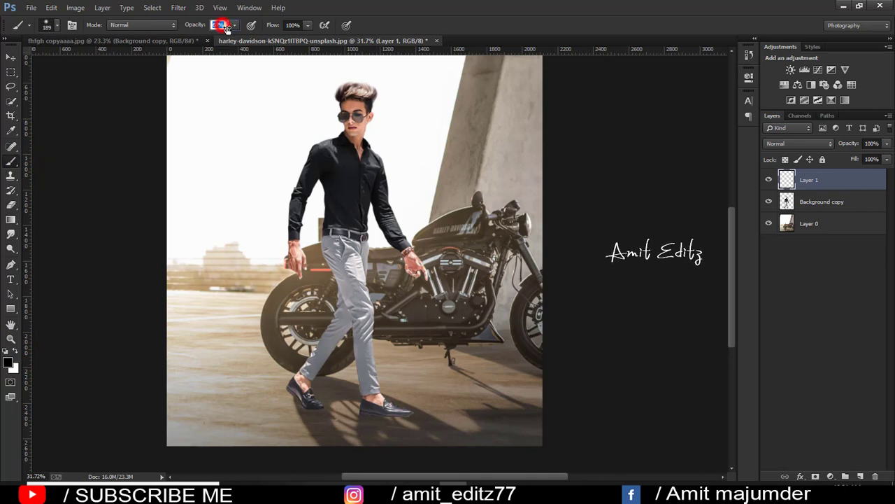
right_click(364, 228)
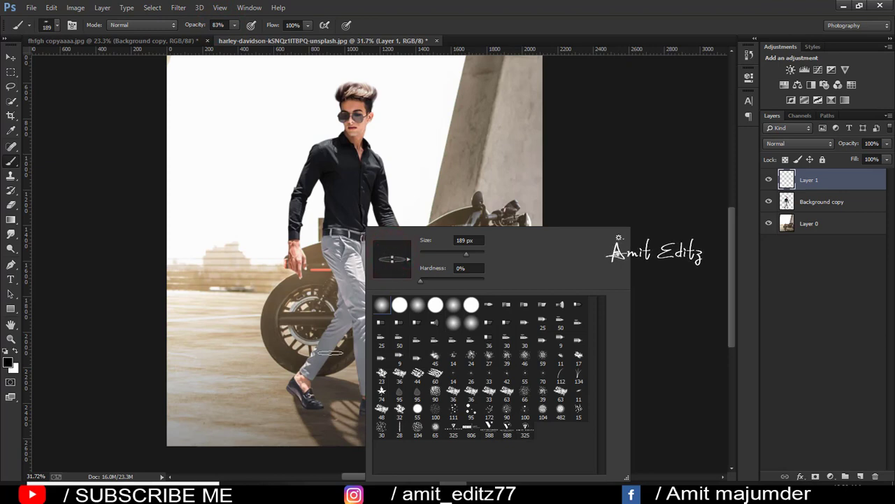
drag(300, 392, 310, 401)
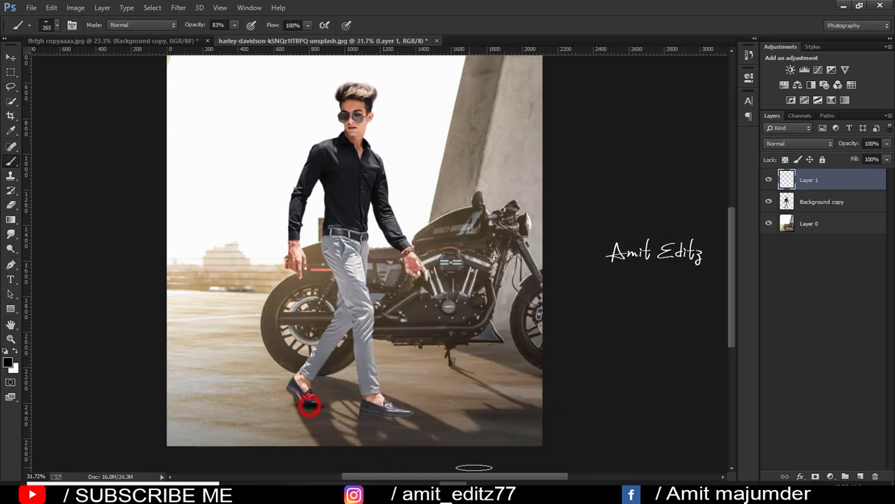
Step: Move Layer 1 below Background copy and squash its shadow flat under the left shoe
scroll(111, 424, up, 1)
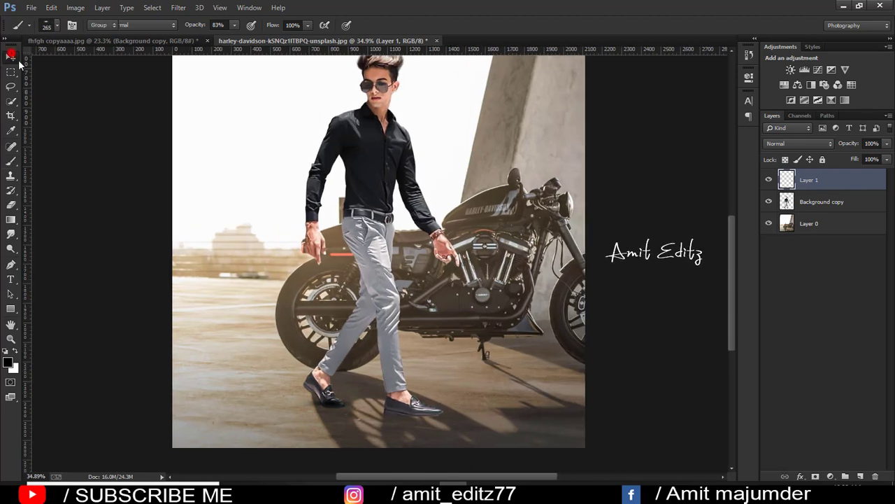
click(10, 56)
scroll(33, 84, up, 1)
drag(819, 188, 820, 206)
scroll(490, 322, up, 4)
drag(321, 291, 322, 303)
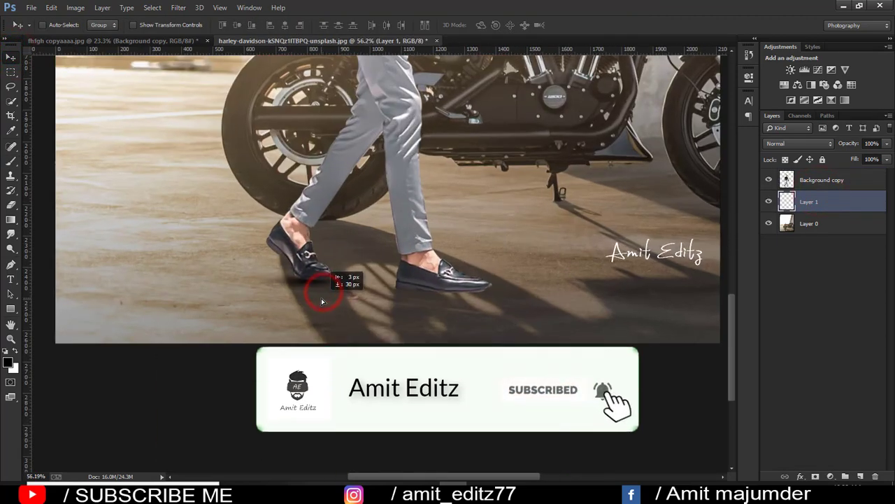
key(ctrl+t)
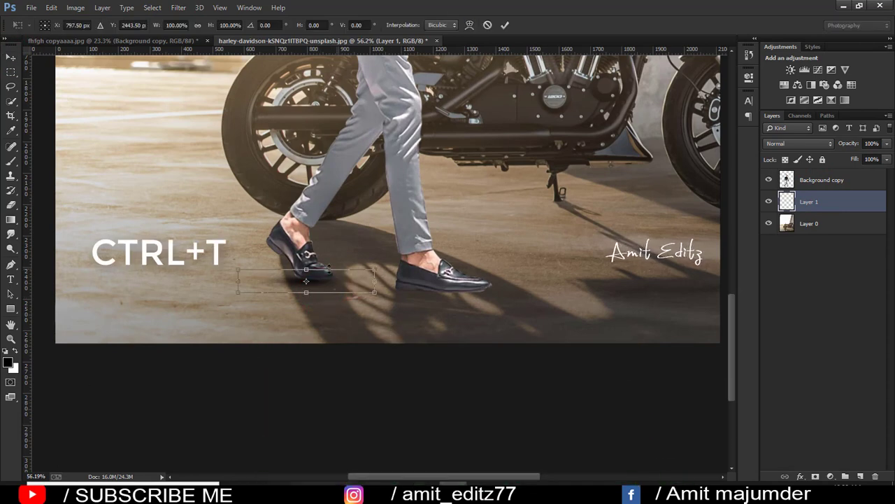
drag(307, 270, 306, 281)
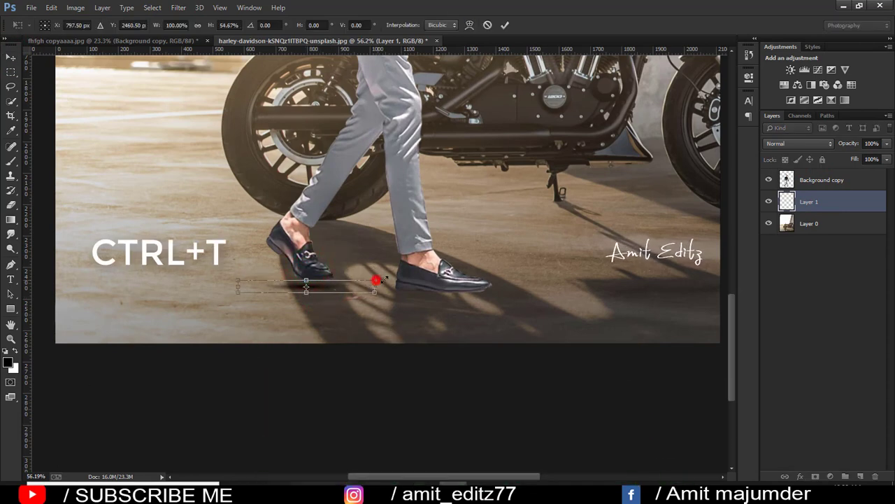
mouse_move(377, 280)
mouse_down()
mouse_move(384, 268)
mouse_move(347, 283)
mouse_up()
key(Return)
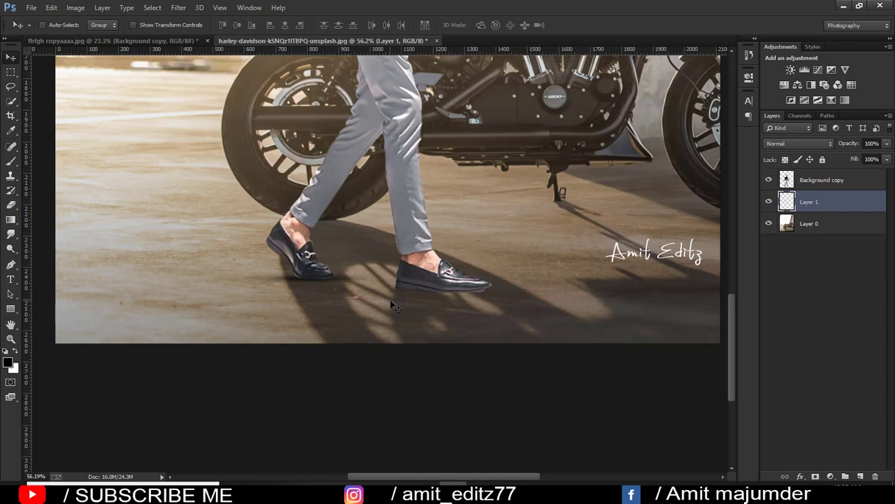
Step: Duplicate the shadow as Layer 1 copy, stretch it under the right shoe, and fit the view
drag(379, 284, 434, 290)
key(ctrl+j)
key(ctrl+t)
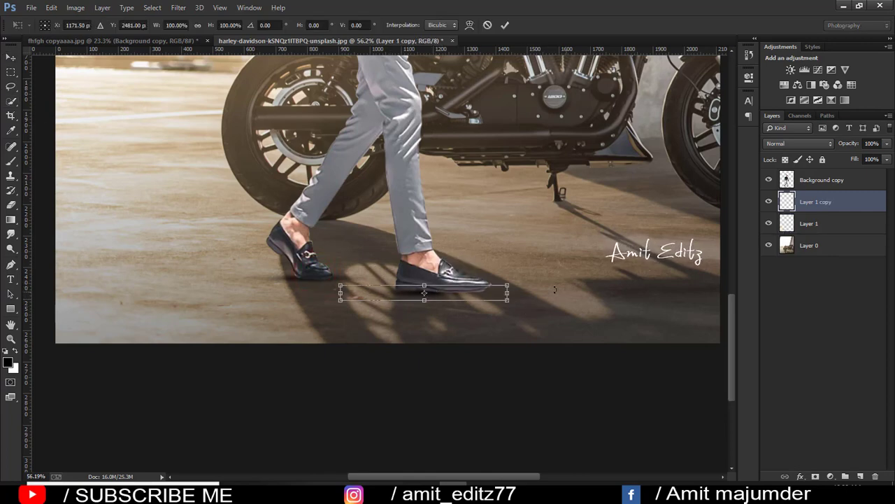
drag(509, 282, 583, 310)
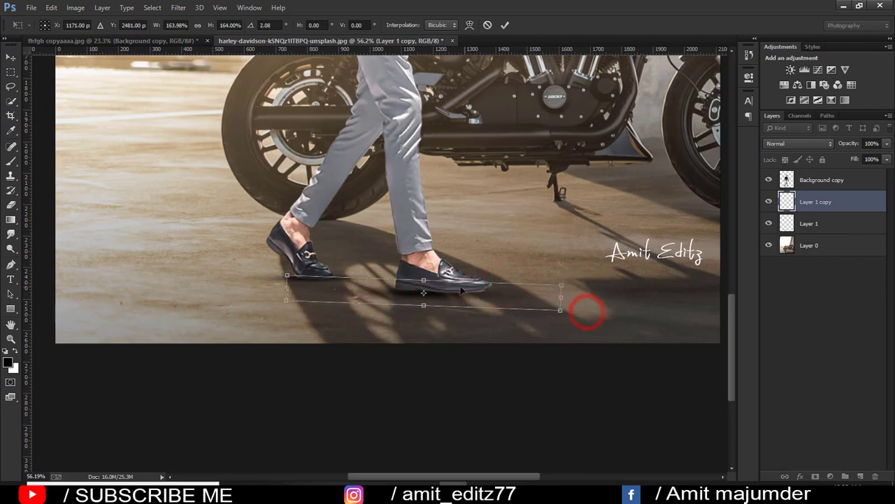
drag(453, 290, 466, 297)
key(Return)
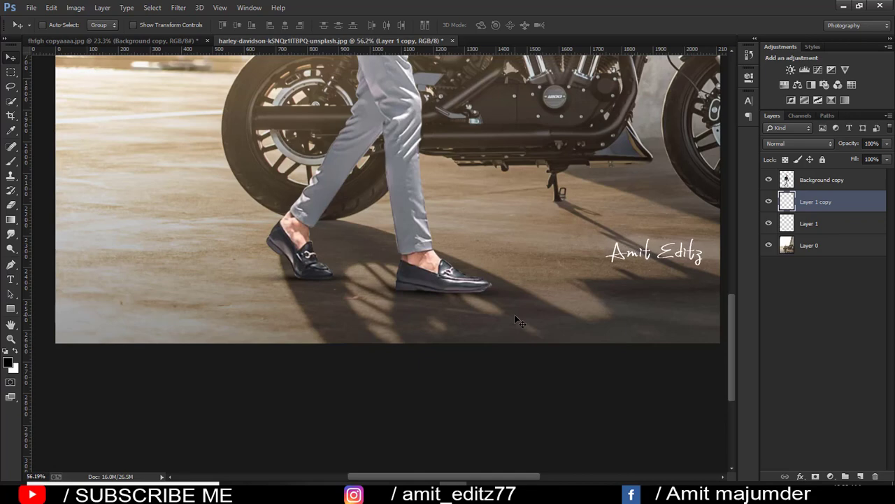
key(ctrl+0)
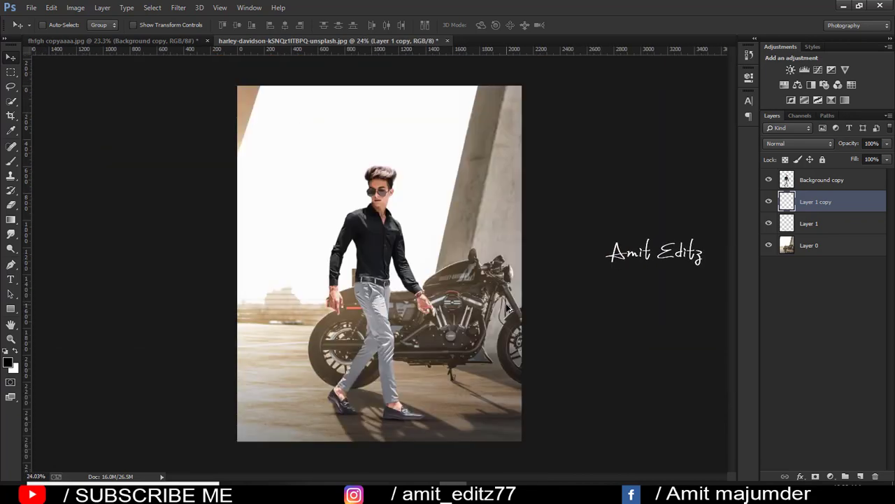
Step: Lower the two shoe-shadow layers to 85% opacity
shift+click(835, 226)
click(887, 143)
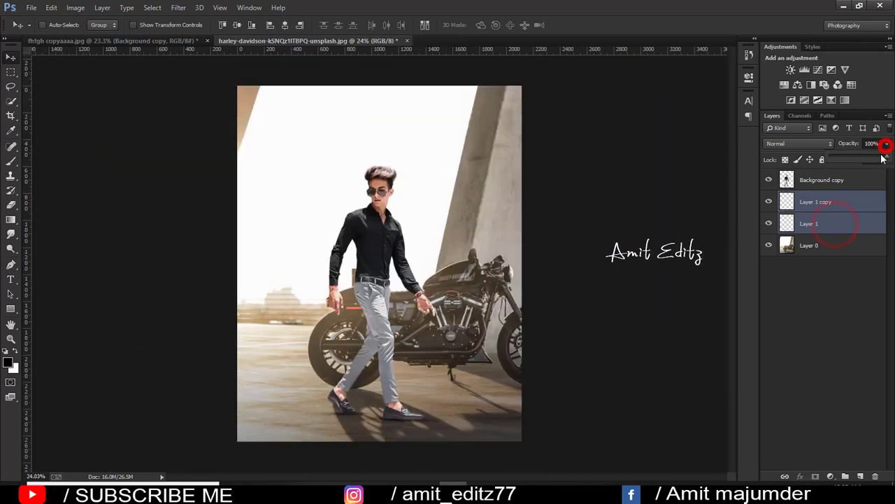
click(833, 222)
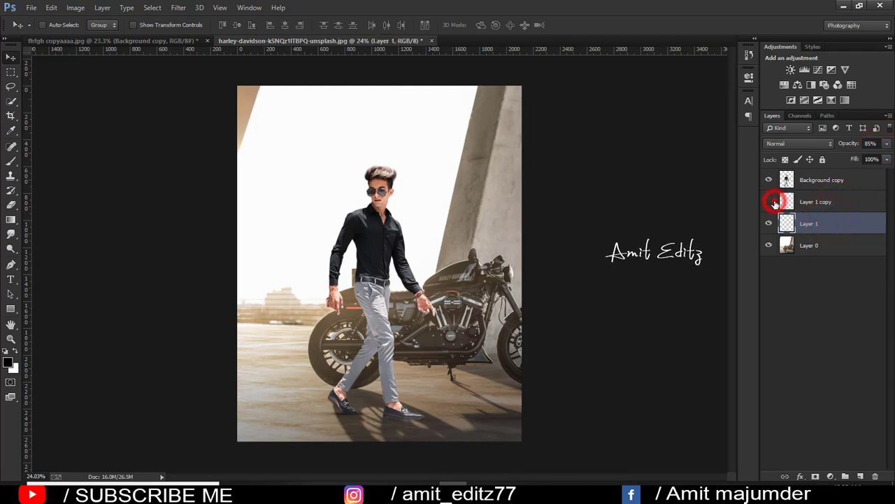
click(815, 203)
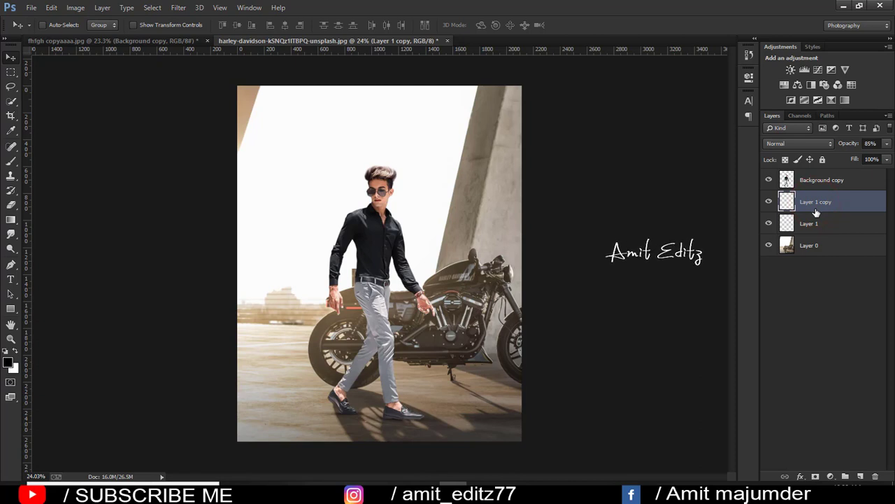
Step: Duplicate Background copy and turn it black with Hue/Saturation Lightness
click(825, 180)
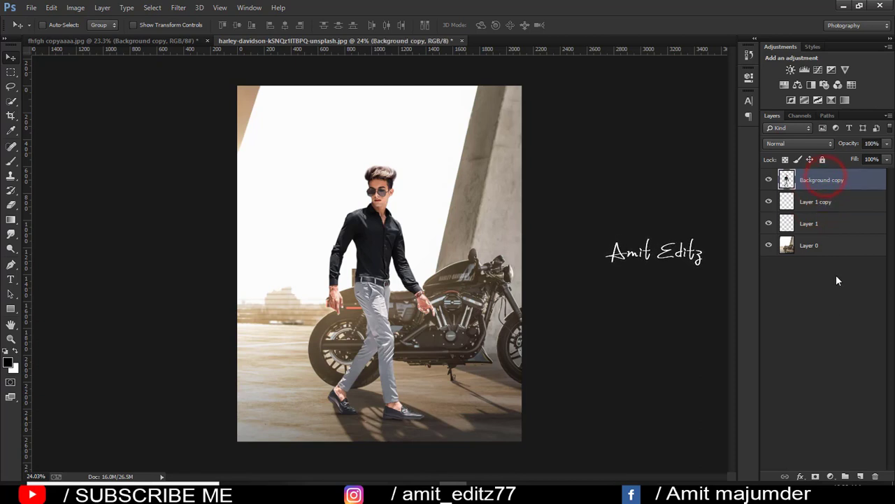
drag(826, 179, 860, 476)
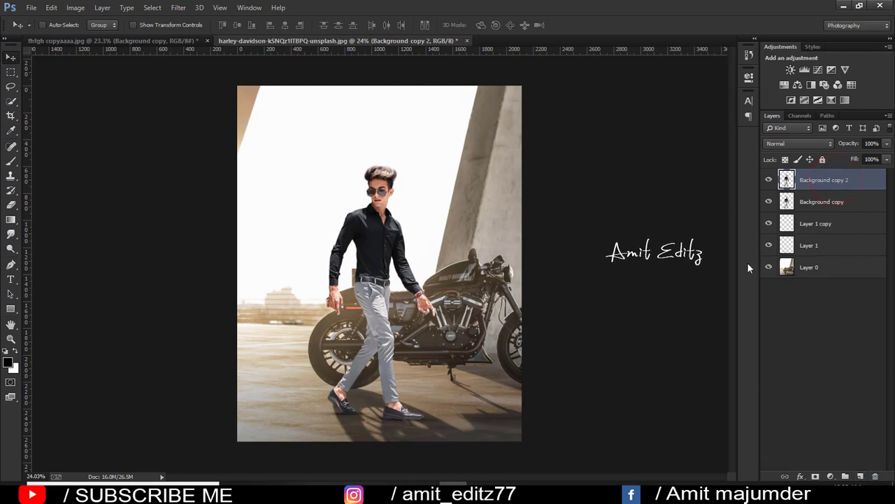
click(836, 201)
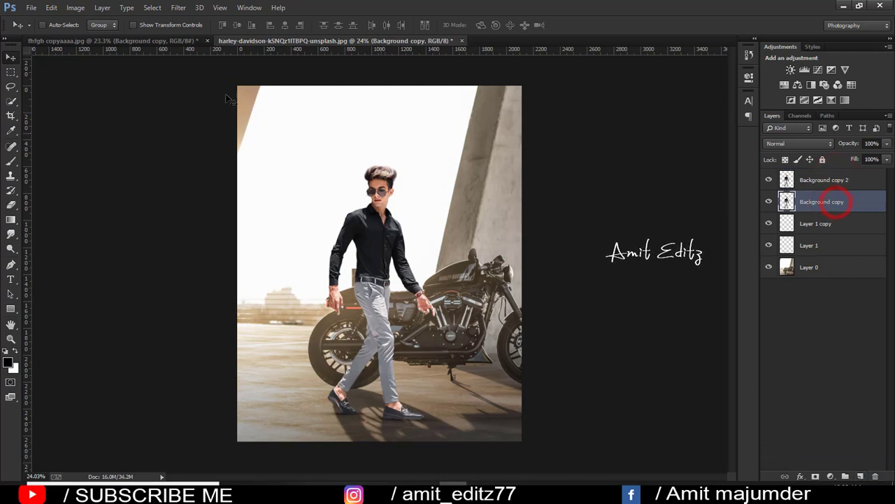
click(76, 8)
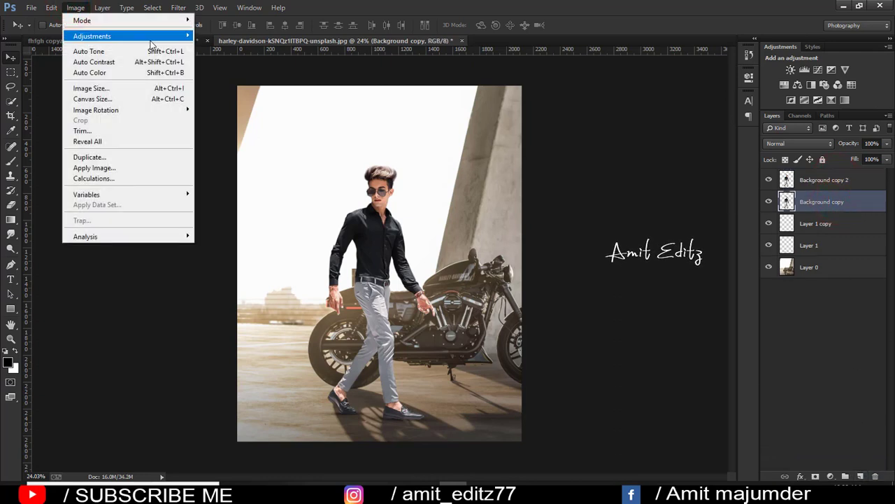
mouse_move(92, 35)
click(246, 90)
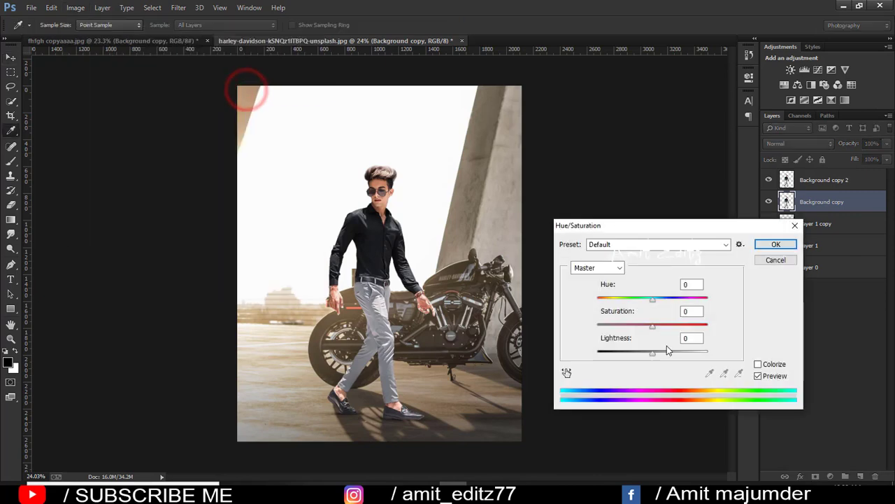
drag(652, 354, 588, 353)
click(775, 245)
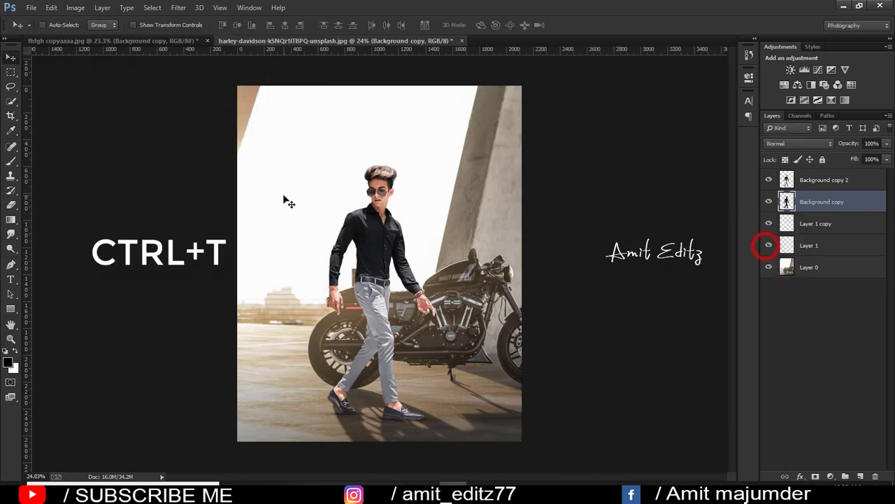
Step: Skew the black figure flat along the ground to the feet and fade it to 26% opacity
key(ctrl+t)
mouse_move(380, 165)
mouse_down()
mouse_move(433, 424)
mouse_move(473, 463)
mouse_up()
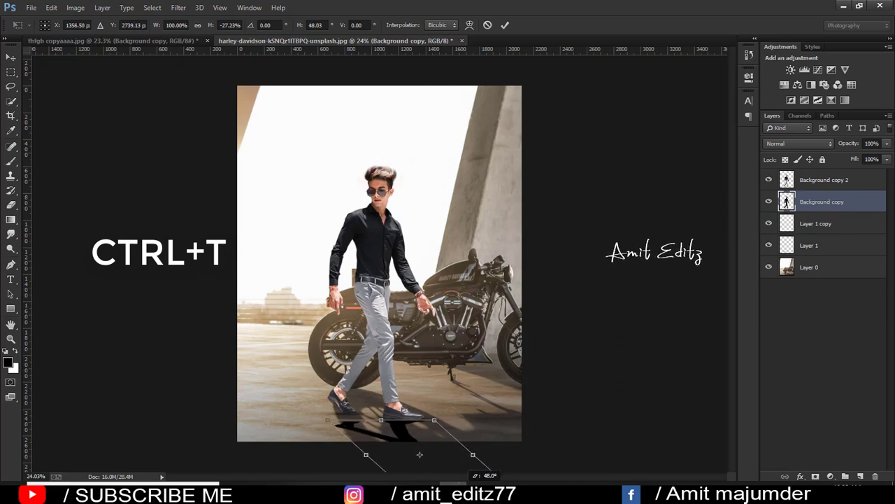
drag(473, 463, 494, 466)
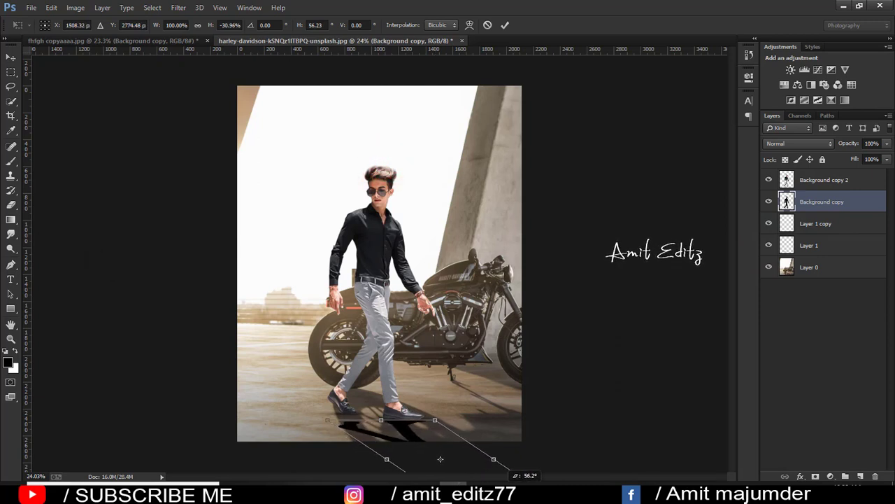
mouse_move(409, 459)
mouse_down()
mouse_move(426, 449)
mouse_move(418, 458)
mouse_up()
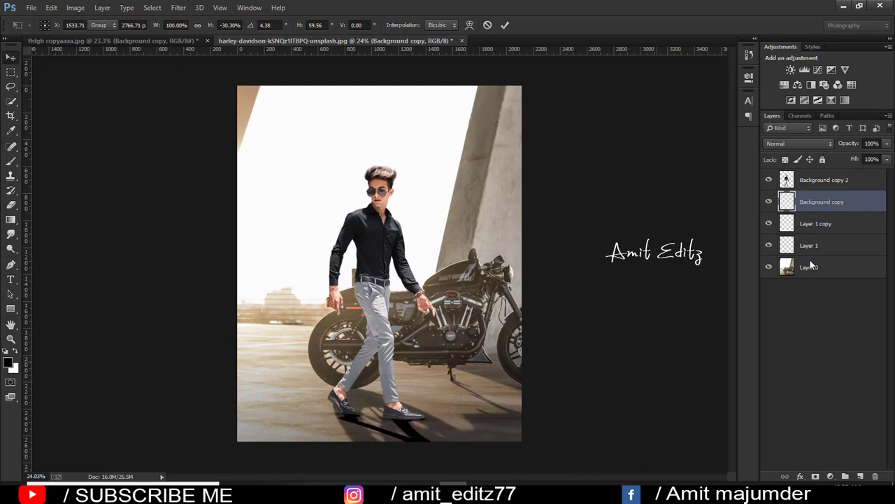
key(Return)
click(886, 143)
mouse_move(883, 158)
mouse_down()
mouse_move(839, 162)
mouse_move(846, 158)
mouse_up()
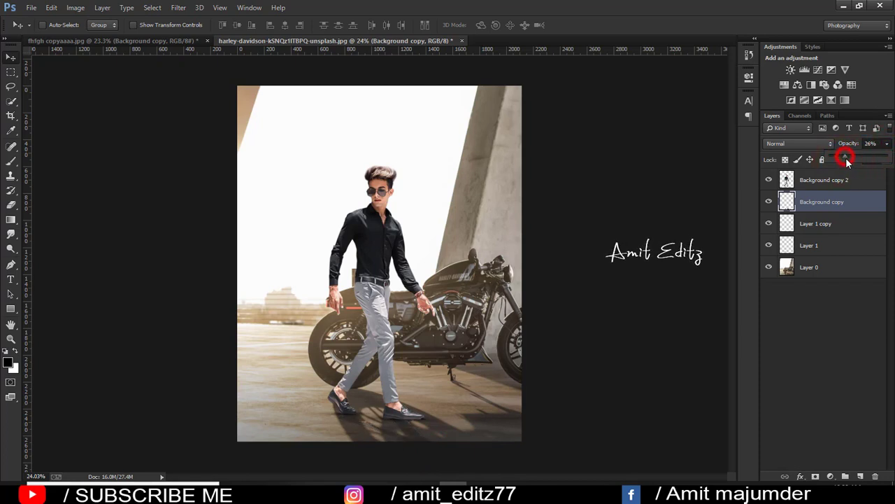
Step: Nudge the cast shadow left and warp its top edge and corner onto the left shoe
key(ctrl+plus)
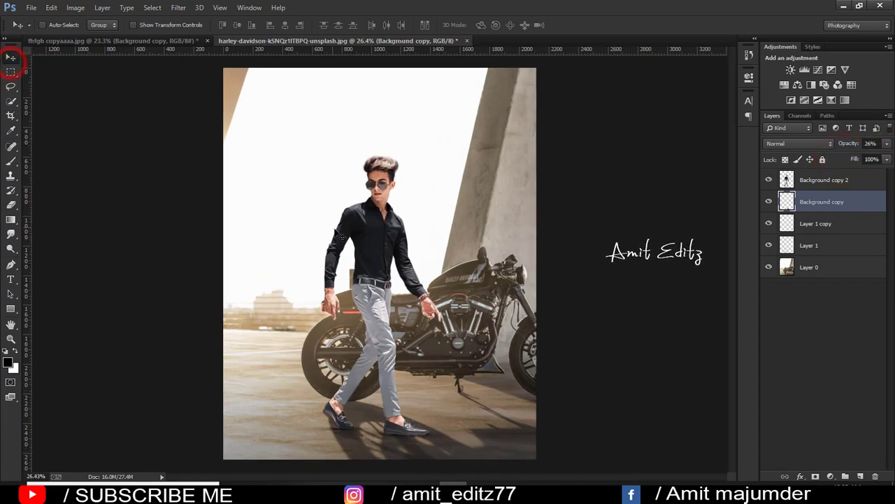
scroll(369, 316, up, 3)
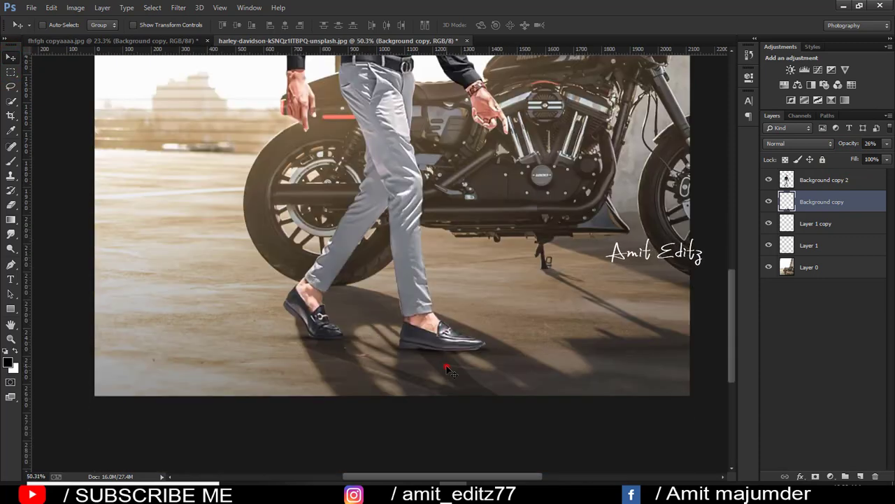
drag(448, 367, 442, 366)
key(ctrl+t)
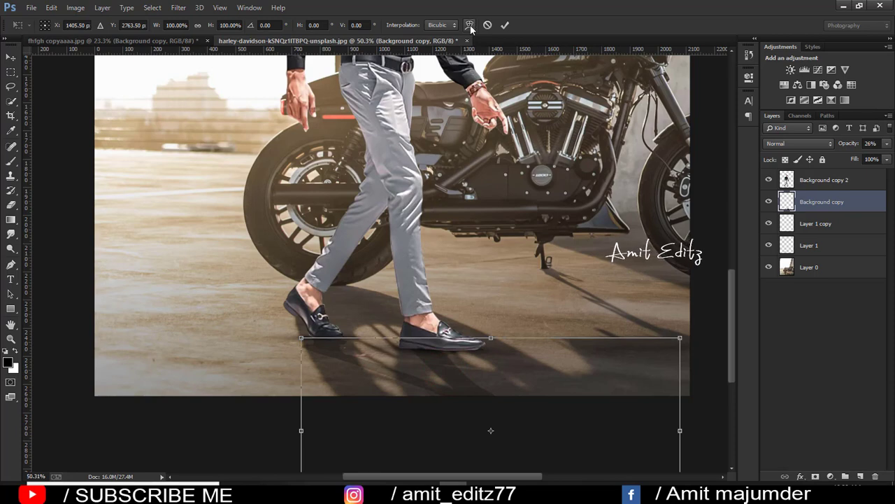
click(469, 25)
drag(448, 340, 446, 348)
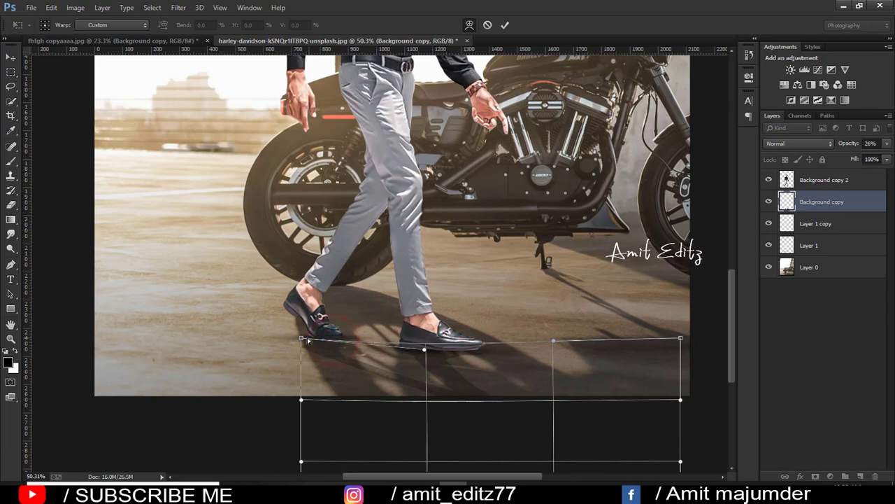
drag(300, 339, 295, 330)
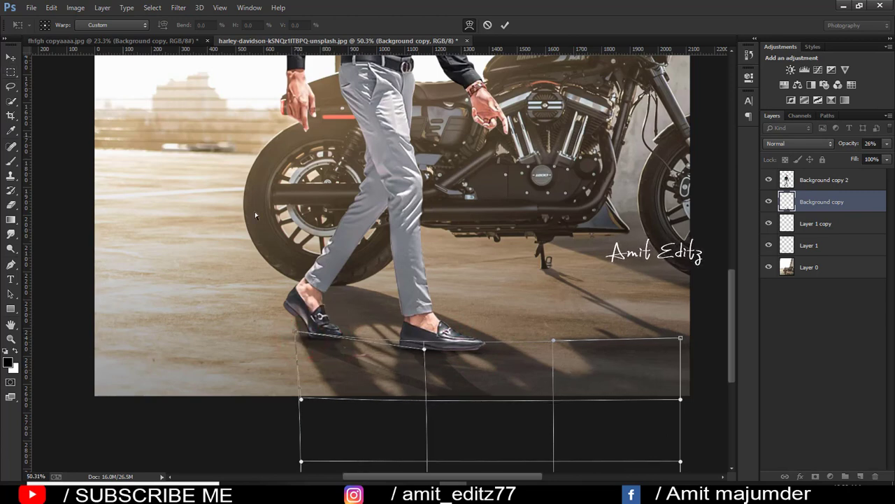
key(Return)
Step: Toggle the shadow layer's visibility to compare the image with and without it
scroll(413, 306, down, 2)
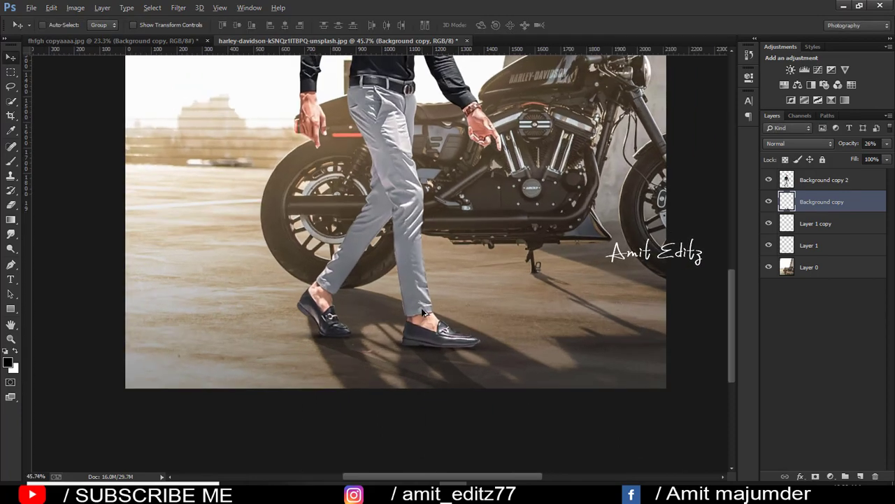
scroll(424, 312, up, 1)
scroll(423, 312, down, 1)
scroll(423, 312, down, 1)
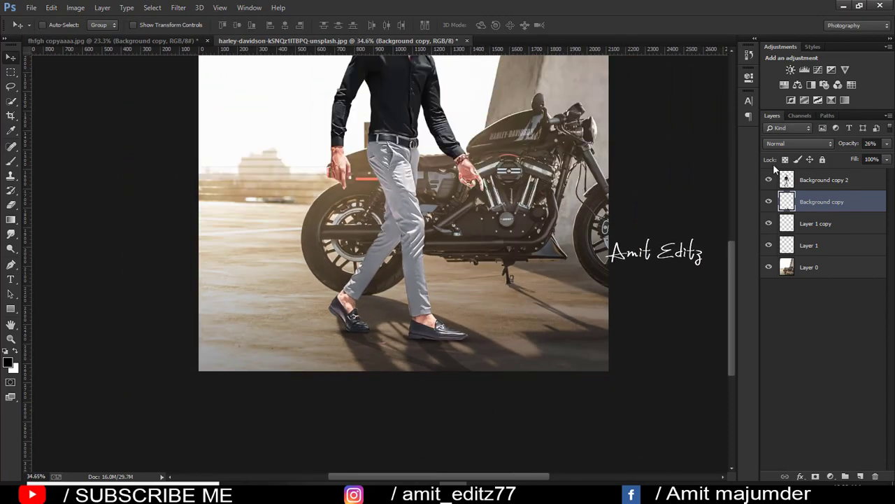
click(768, 201)
click(768, 201)
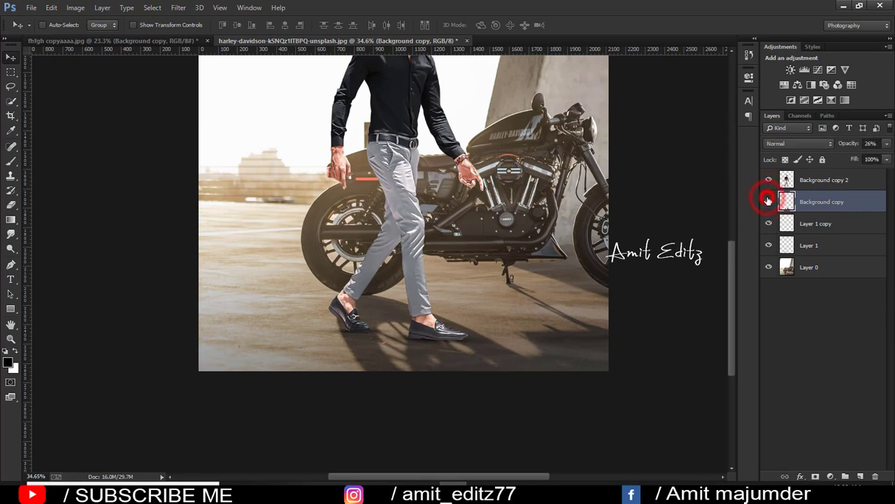
scroll(511, 249, down, 3)
scroll(513, 250, up, 1)
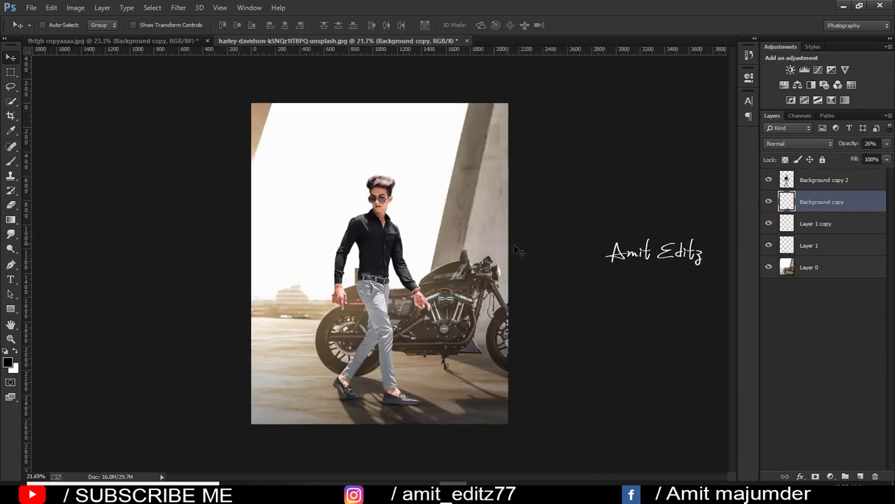
Step: Add a Levels layer above Background copy 2 with output white 150, invert its mask, and load the man's selection
click(834, 180)
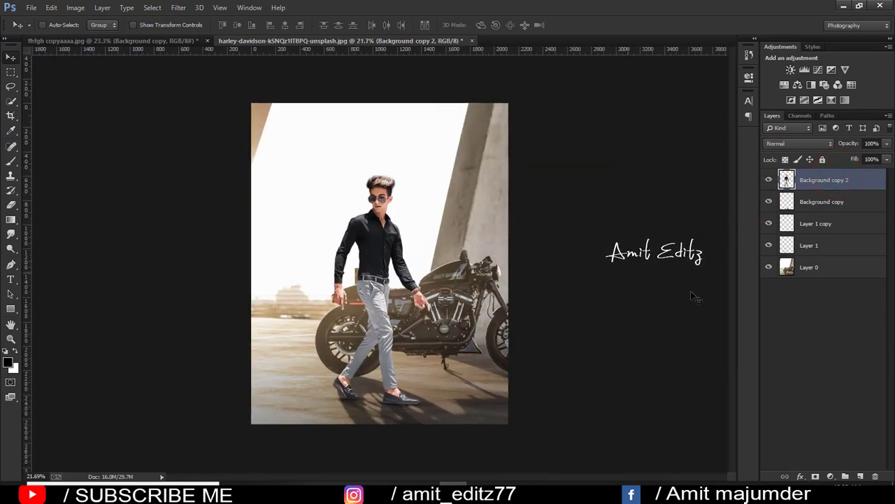
click(804, 70)
drag(718, 219, 670, 220)
click(717, 70)
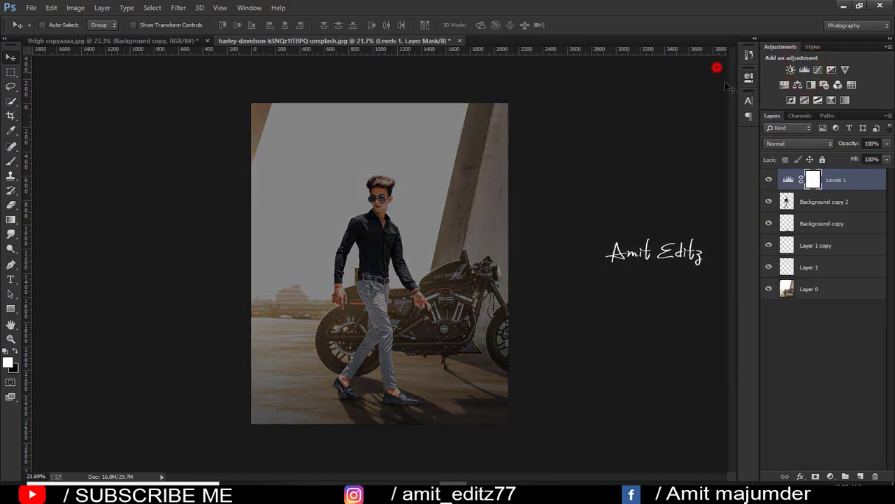
key(ctrl+i)
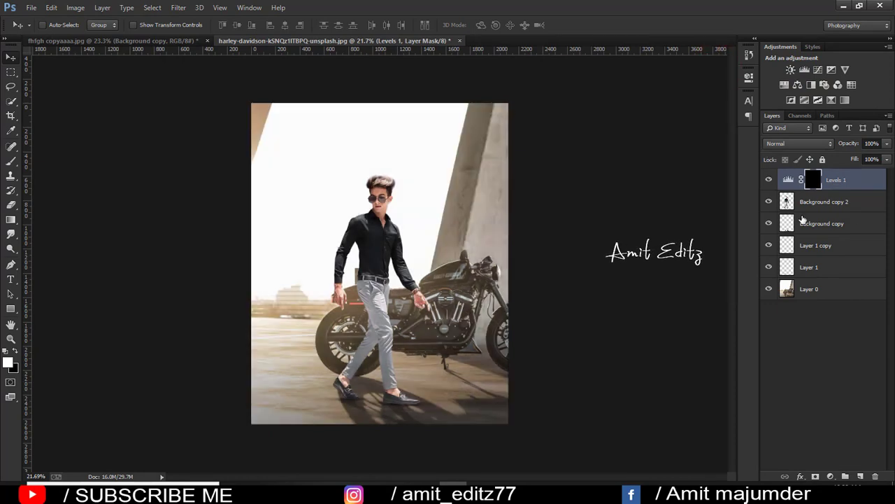
ctrl+click(791, 205)
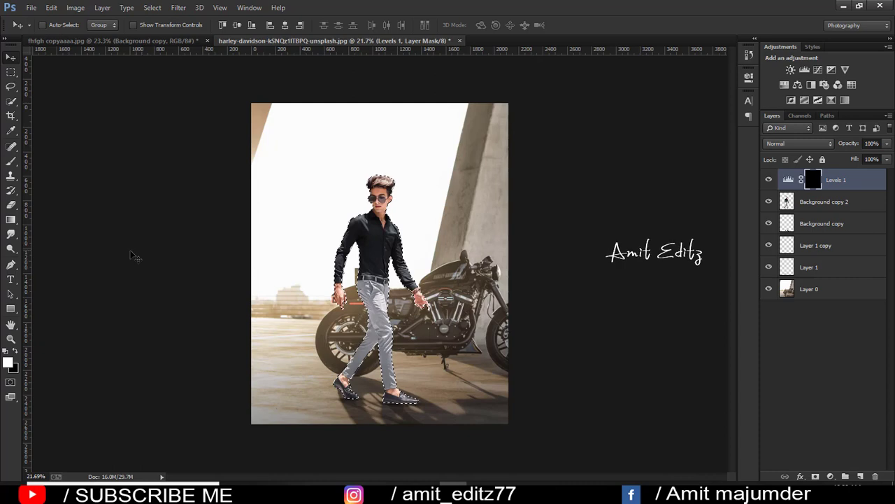
Step: Switch to a soft round brush at 30% opacity
right_click(11, 160)
click(39, 157)
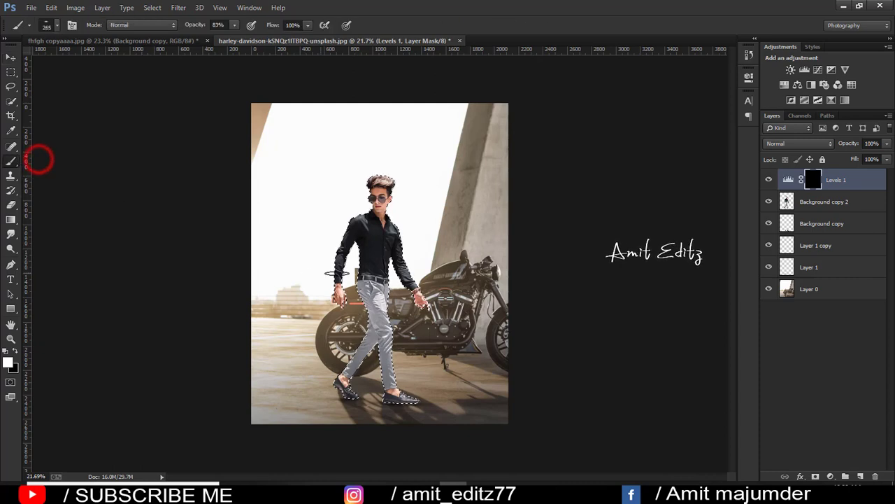
right_click(348, 175)
click(369, 250)
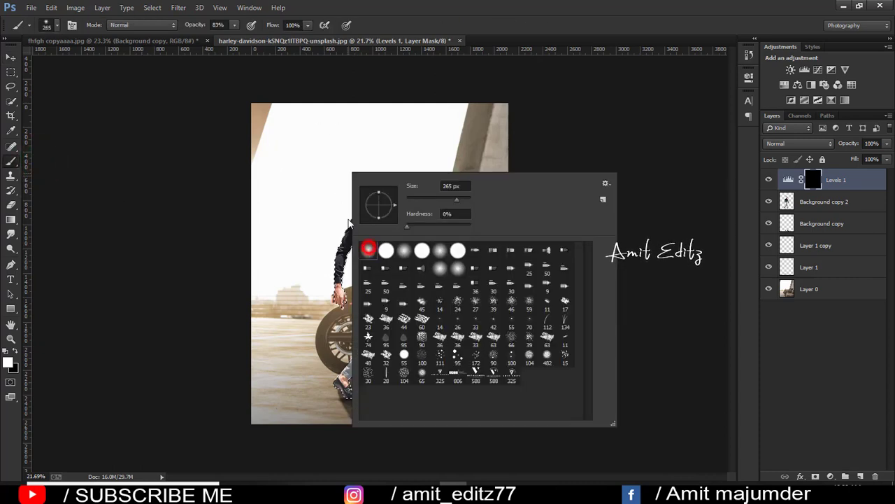
click(219, 24)
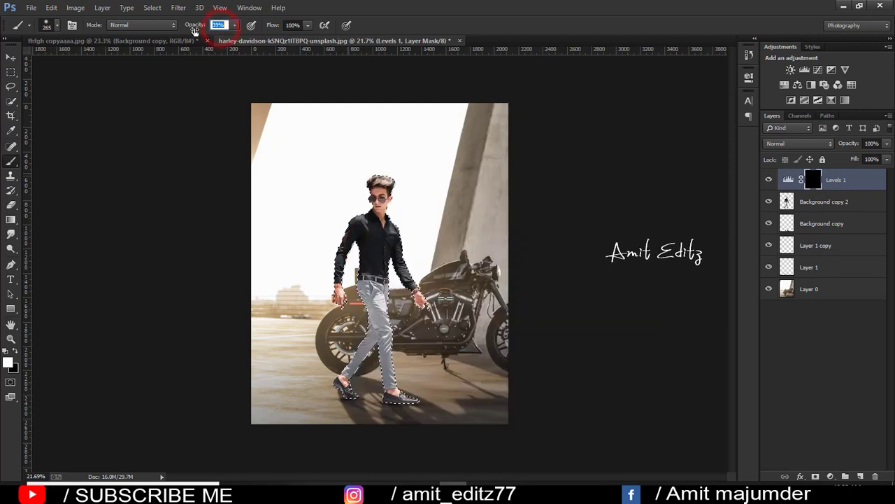
text(30)
key(Return)
Step: Paint soft low-opacity shadow around the right shoe on the Levels mask
click(398, 408)
mouse_move(399, 409)
mouse_down()
mouse_move(417, 349)
mouse_move(409, 335)
mouse_move(447, 327)
mouse_up()
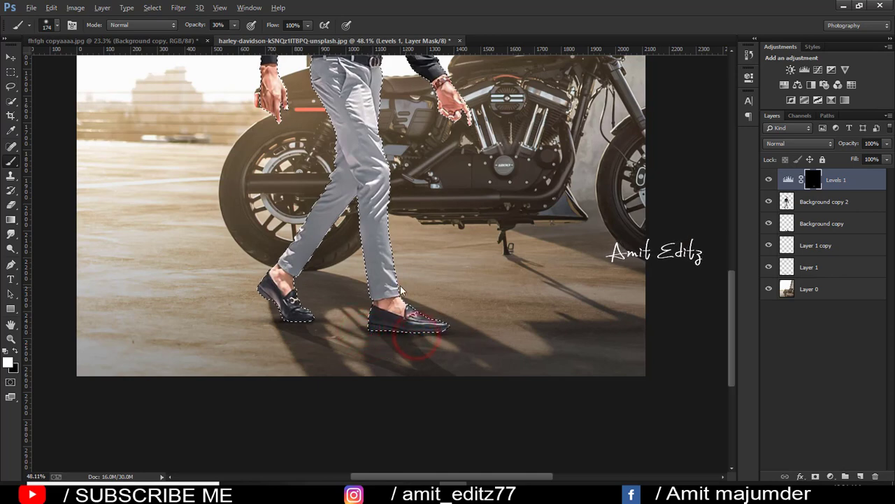
drag(403, 286, 415, 299)
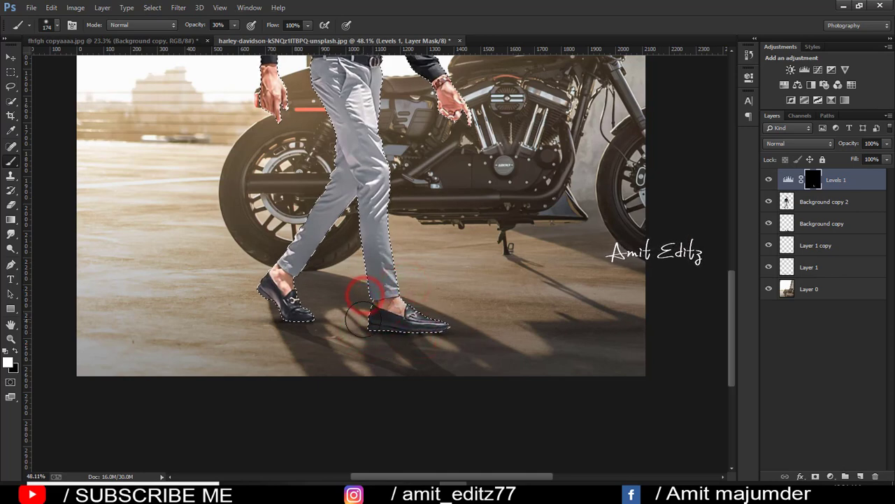
click(219, 25)
text(11)
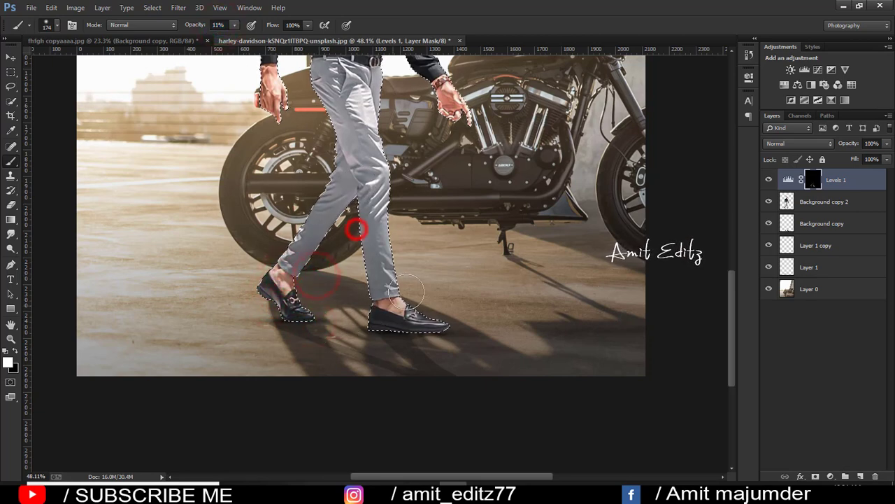
drag(411, 330, 490, 340)
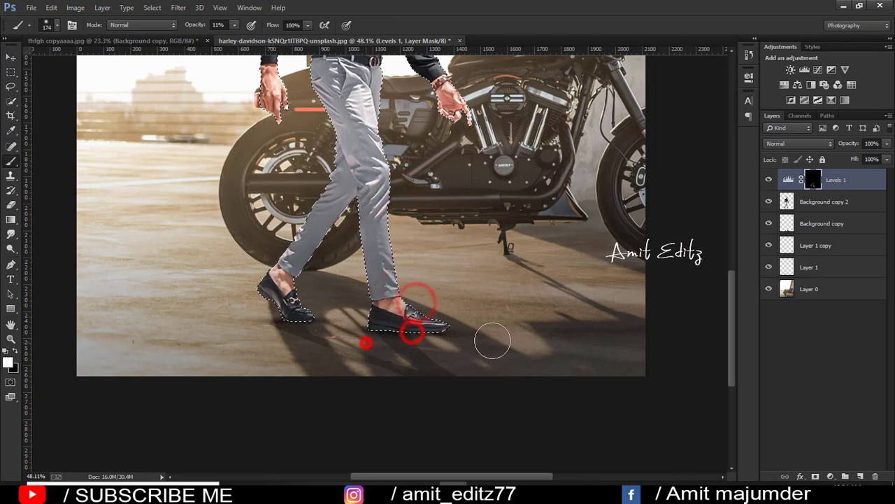
mouse_move(363, 343)
mouse_down()
mouse_move(326, 350)
mouse_move(355, 345)
mouse_up()
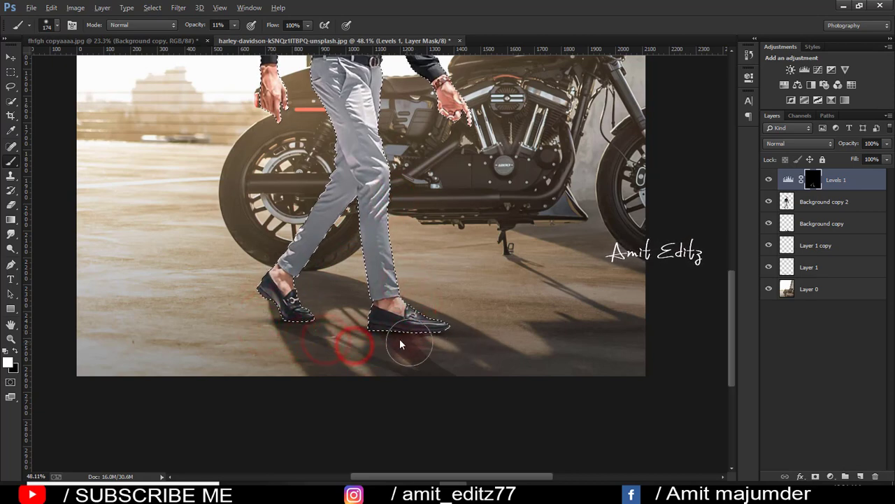
Step: Raise the brush opacity and deepen the shadows under both shoes
click(217, 25)
text(31)
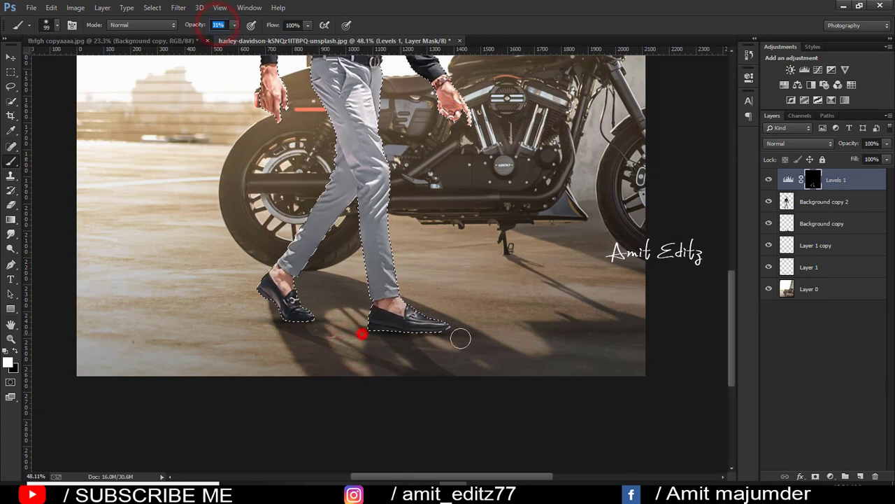
click(425, 309)
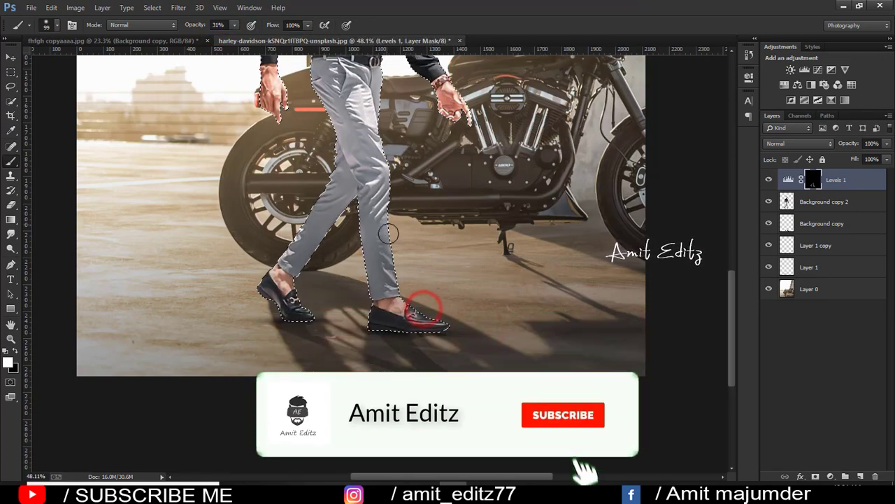
click(414, 306)
click(308, 320)
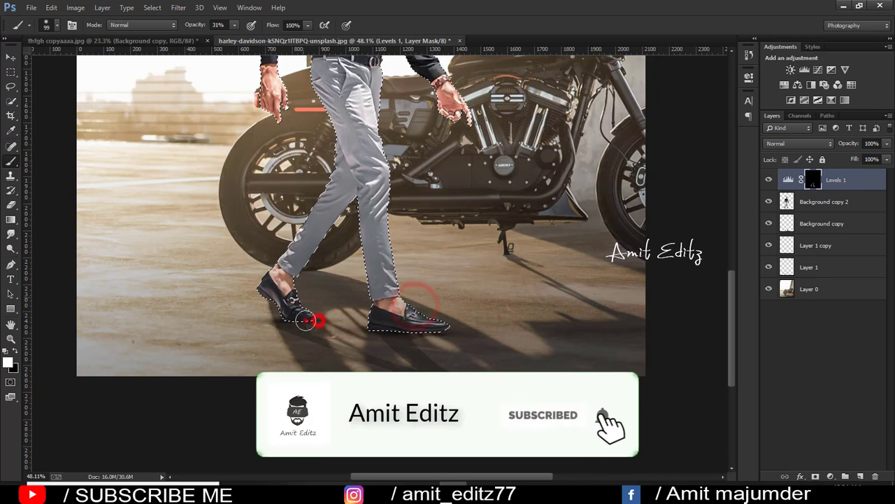
click(245, 300)
click(288, 318)
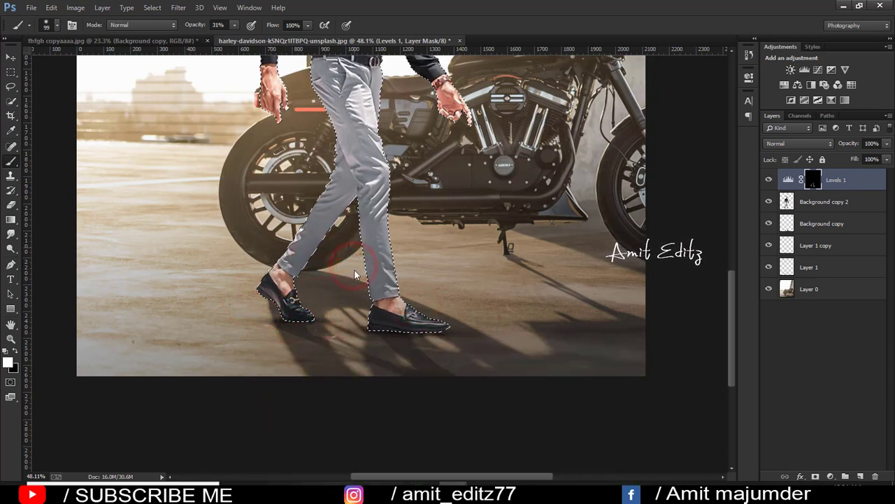
scroll(435, 365, down, 1)
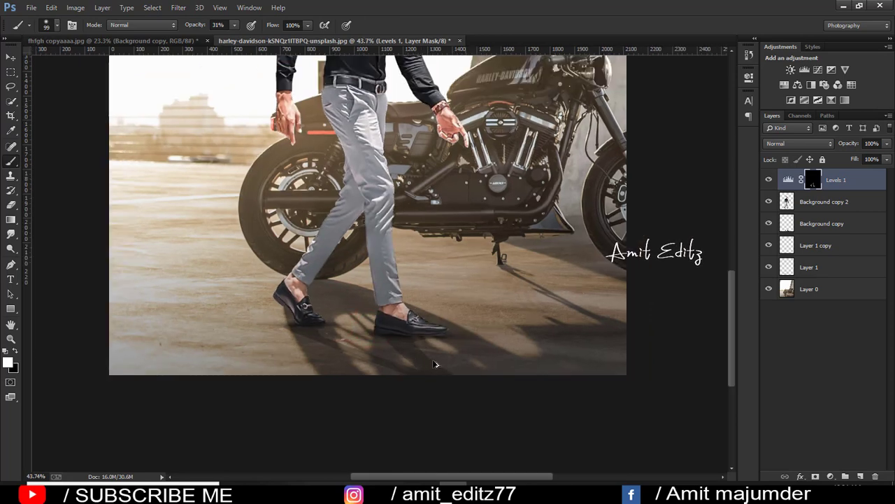
scroll(435, 365, down, 3)
scroll(435, 365, up, 1)
scroll(434, 364, up, 1)
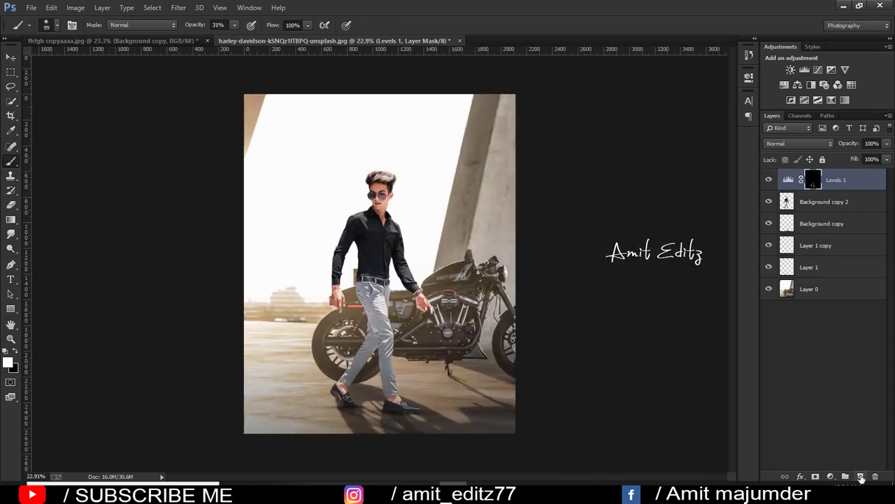
Step: Create Layer 2 above Levels 1, load the man's selection, and set it to Overlay
click(861, 476)
ctrl+click(787, 223)
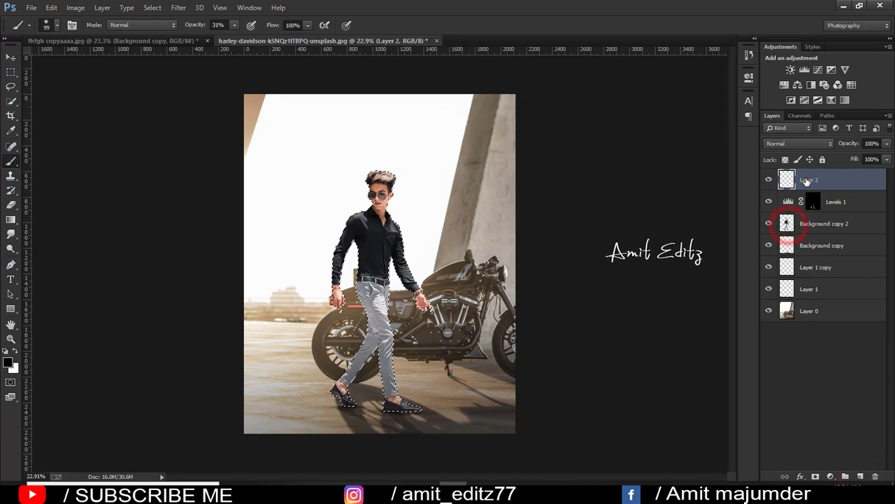
click(798, 145)
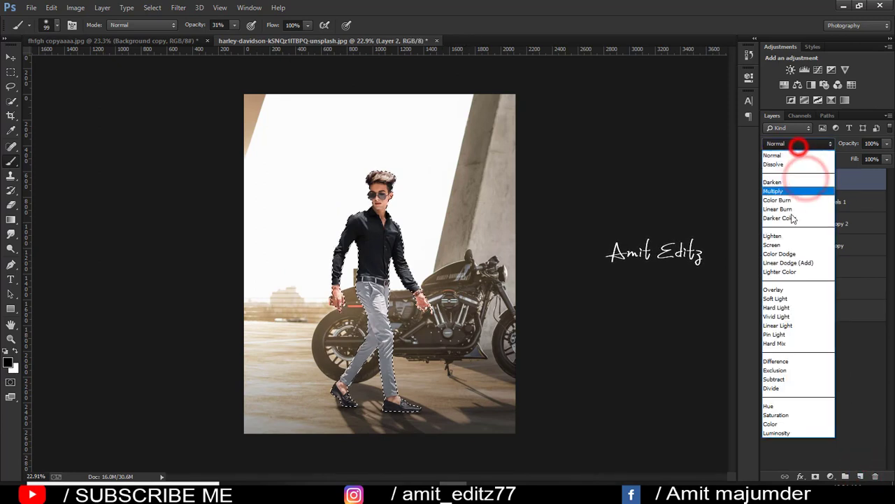
click(791, 292)
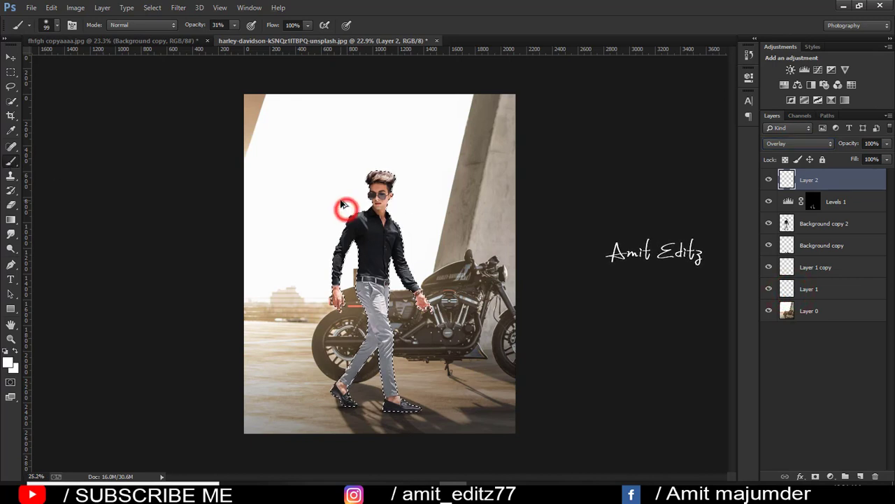
Step: Shrink the brush to 23 px and paint dodge strokes around the ear
scroll(342, 204, up, 3)
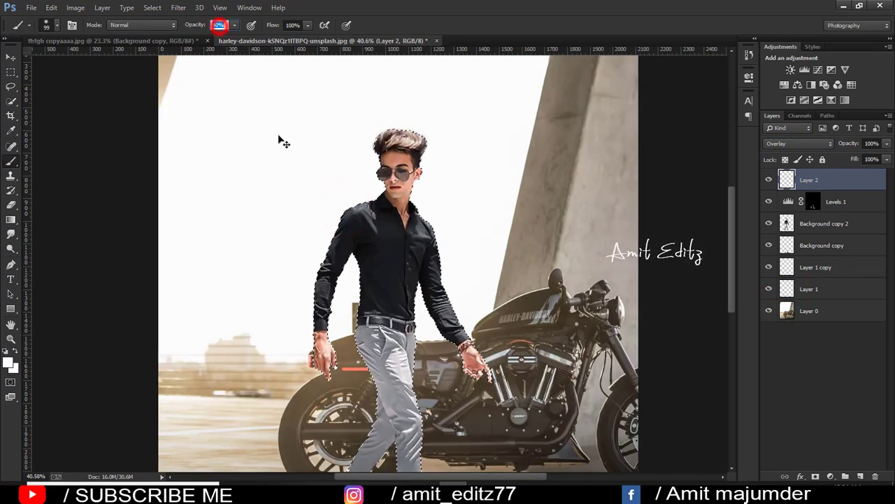
drag(316, 186, 309, 186)
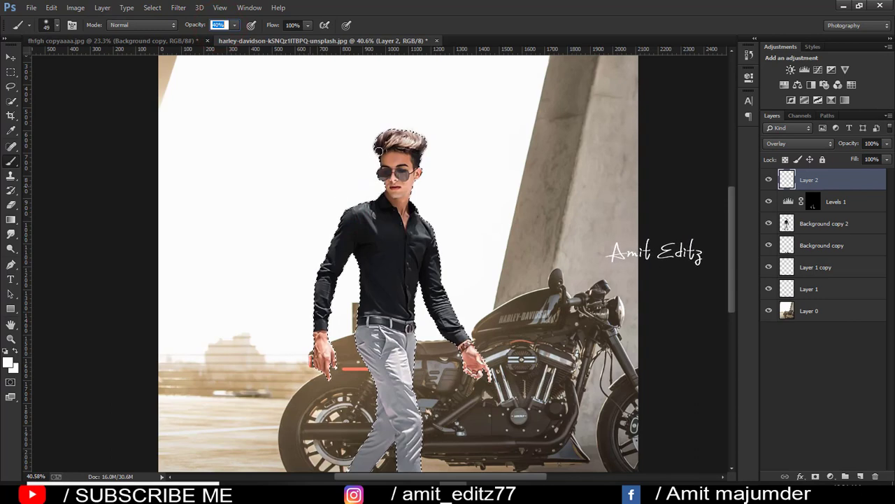
scroll(358, 159, up, 3)
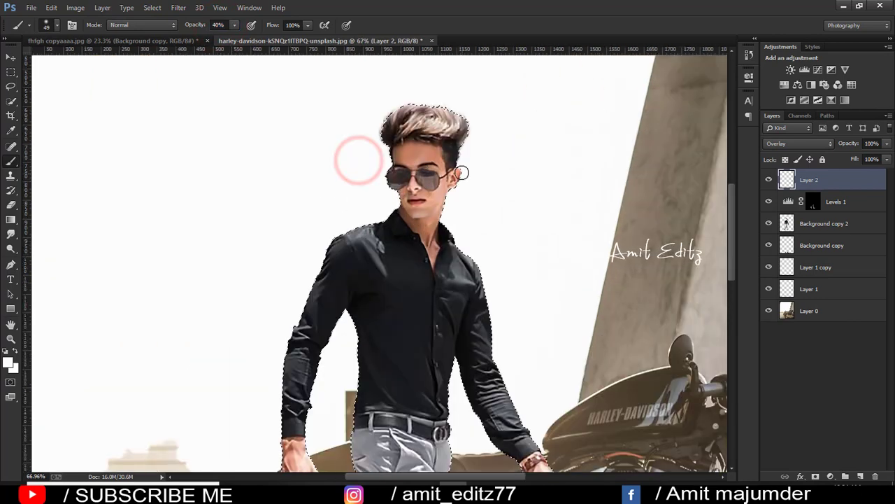
scroll(464, 154, up, 2)
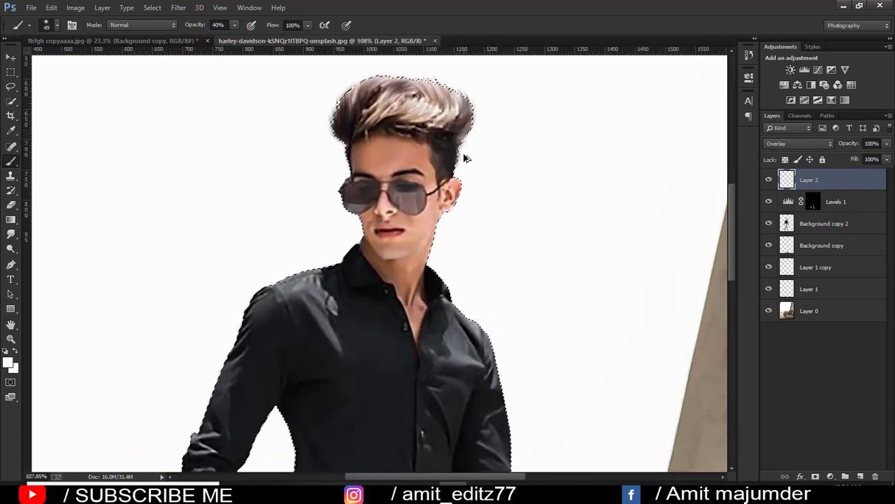
drag(464, 155, 465, 152)
mouse_move(456, 184)
mouse_down()
mouse_move(436, 245)
mouse_move(445, 279)
mouse_move(489, 327)
mouse_up()
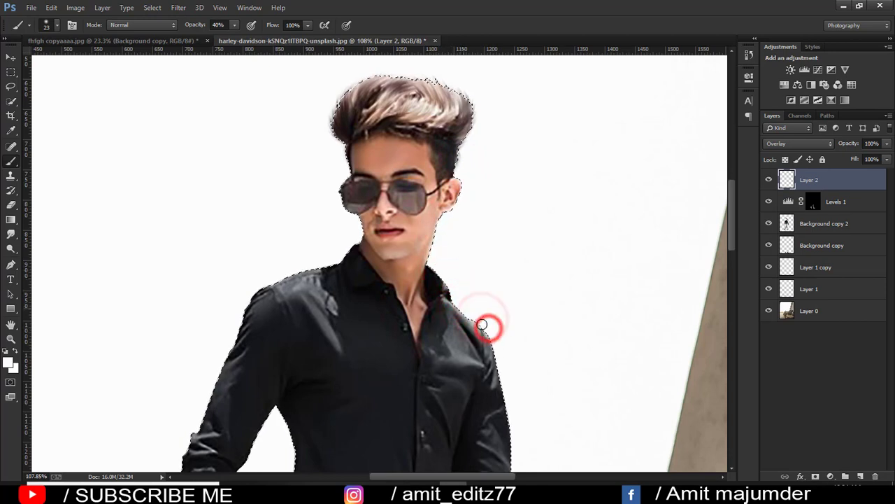
scroll(500, 326, down, 3)
Step: Paint overlay strokes along the man's right side and arm edge
drag(501, 244, 530, 384)
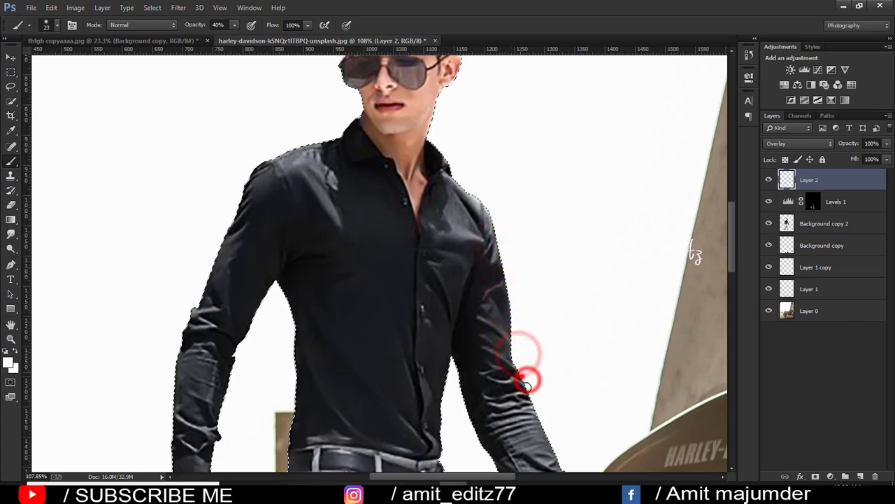
scroll(525, 376, down, 3)
mouse_move(554, 332)
mouse_down()
mouse_move(563, 348)
mouse_move(504, 309)
mouse_up()
scroll(534, 331, down, 2)
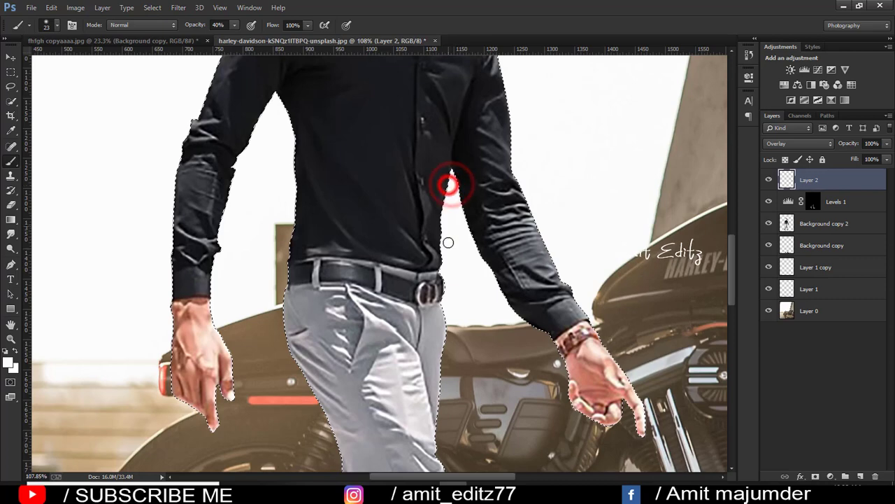
drag(449, 184, 450, 210)
Step: At 43% brush opacity, paint the arm edge, shirt by the belt, and left torso edge
click(219, 26)
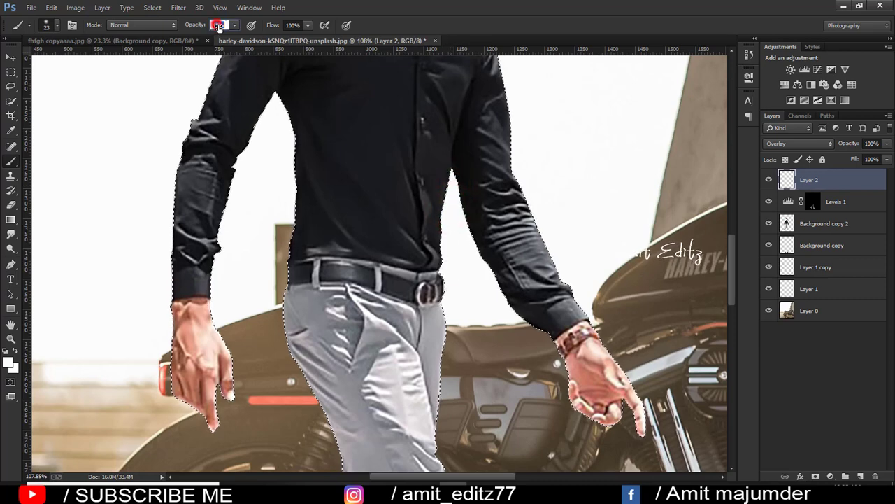
text(43)
mouse_move(456, 176)
mouse_down()
mouse_move(490, 280)
mouse_move(530, 331)
mouse_move(447, 231)
mouse_up()
drag(439, 273, 451, 336)
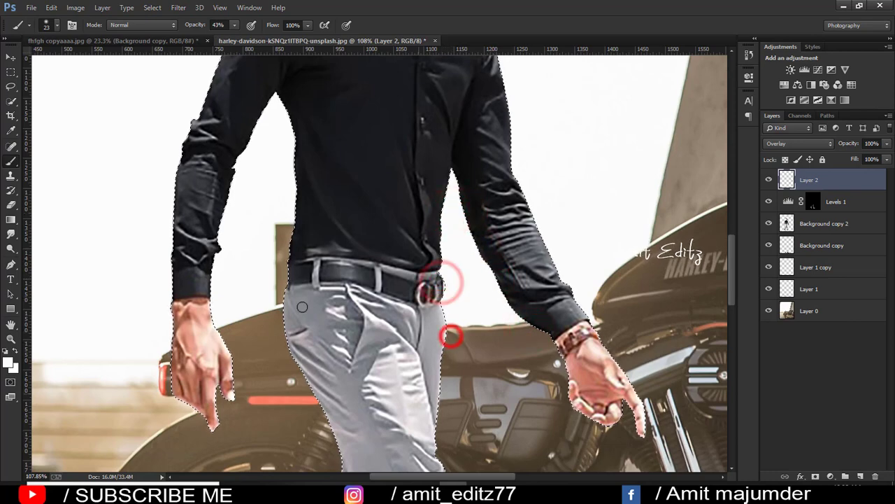
drag(279, 105, 293, 156)
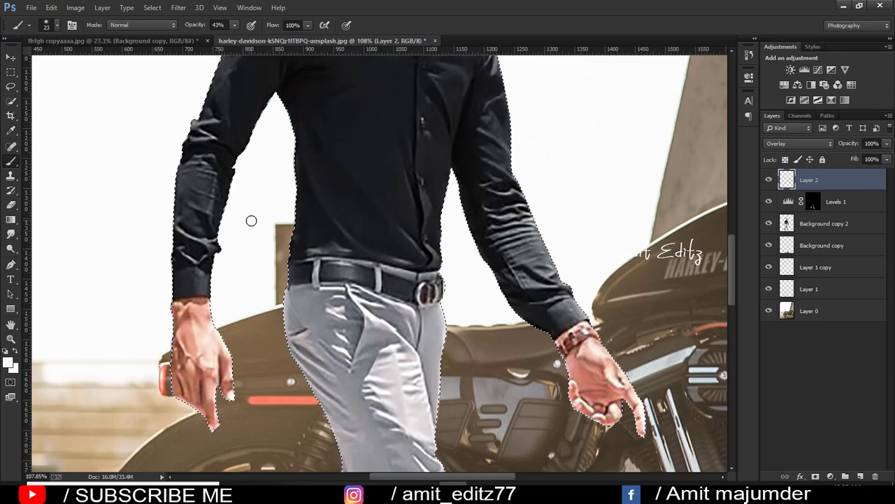
scroll(252, 220, down, 2)
drag(288, 290, 294, 311)
Step: Brighten the edges of the man's left hand and paint along the left sleeve
drag(210, 256, 218, 275)
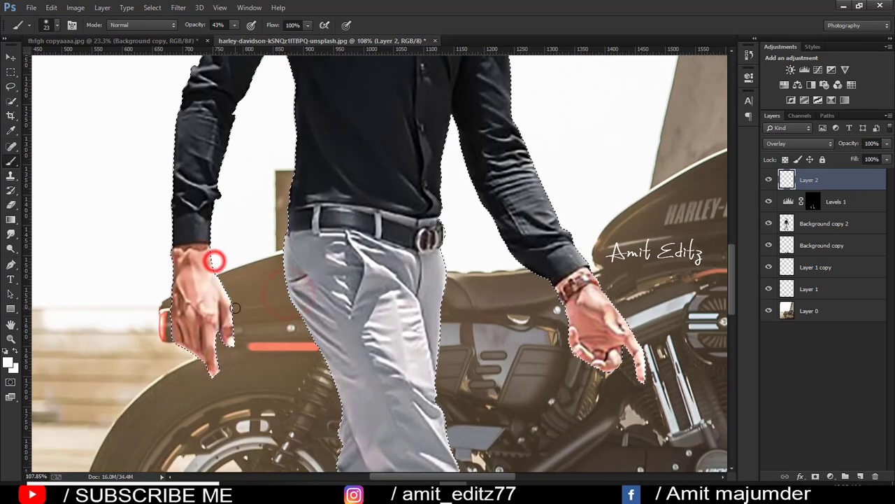
drag(230, 310, 235, 336)
drag(212, 370, 169, 301)
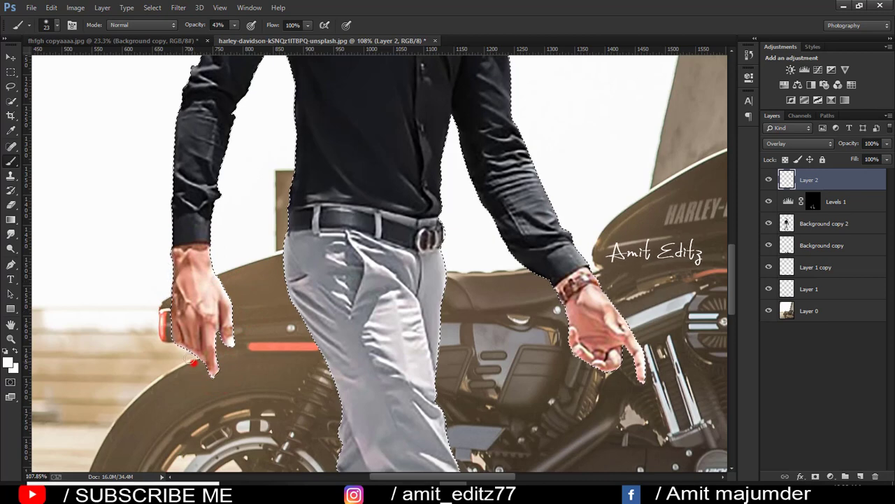
drag(189, 366, 165, 303)
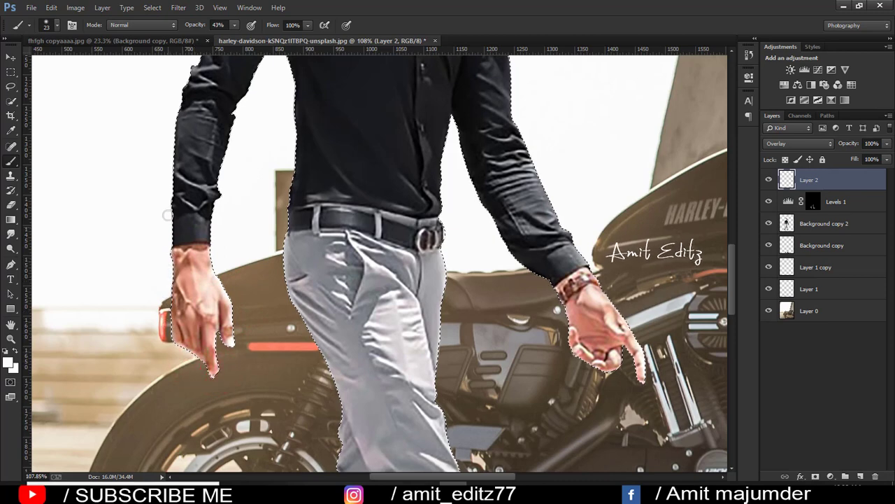
click(176, 149)
scroll(176, 150, up, 8)
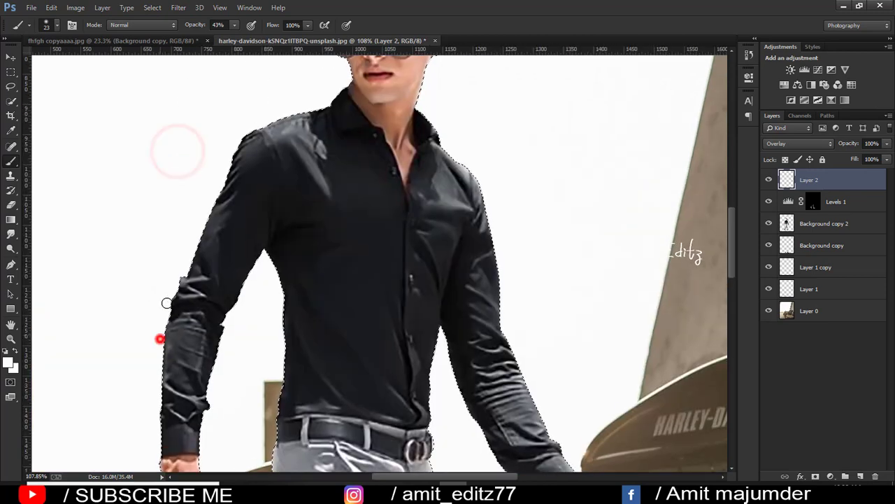
mouse_move(160, 337)
mouse_down()
mouse_move(173, 281)
mouse_move(193, 254)
mouse_up()
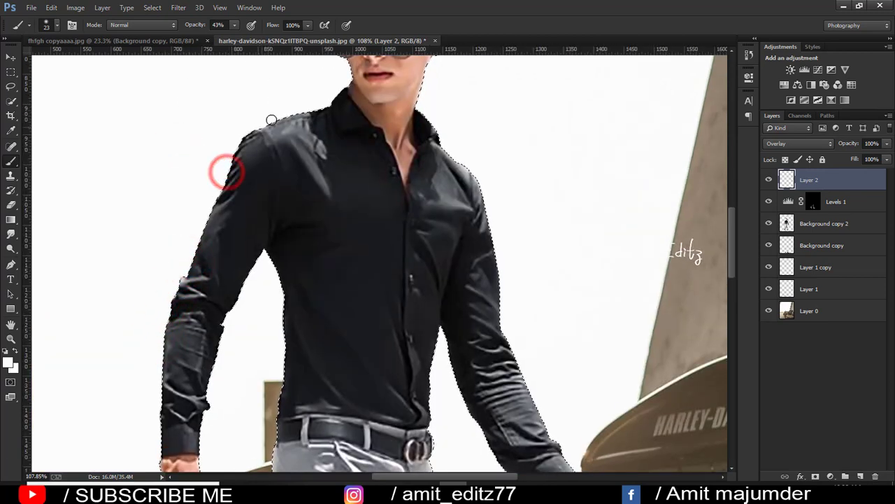
Step: Dab tone onto the shoulder, cheek below the sunglasses, top of the hair, and ear edge
click(285, 116)
mouse_move(330, 121)
mouse_down()
mouse_move(316, 248)
mouse_move(304, 267)
mouse_up()
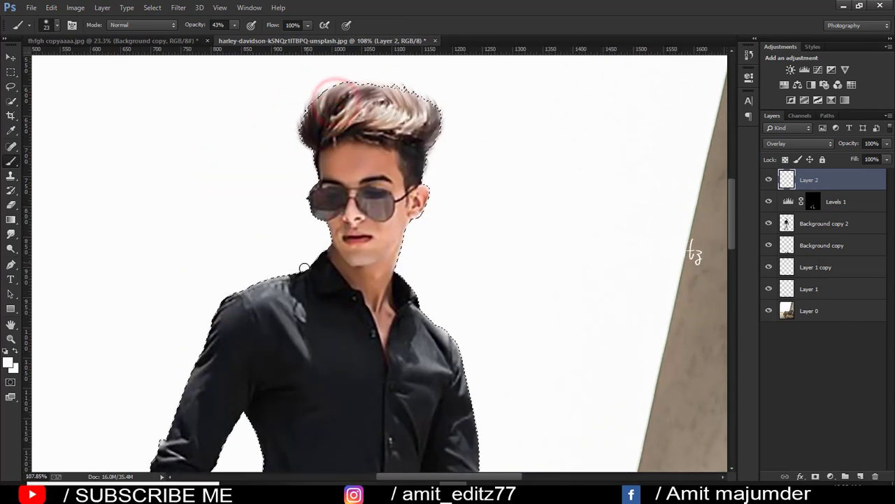
click(320, 224)
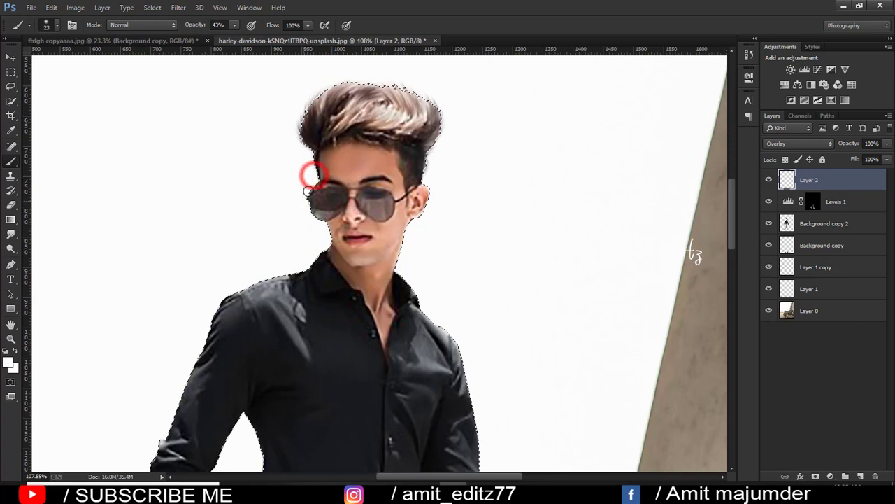
click(342, 76)
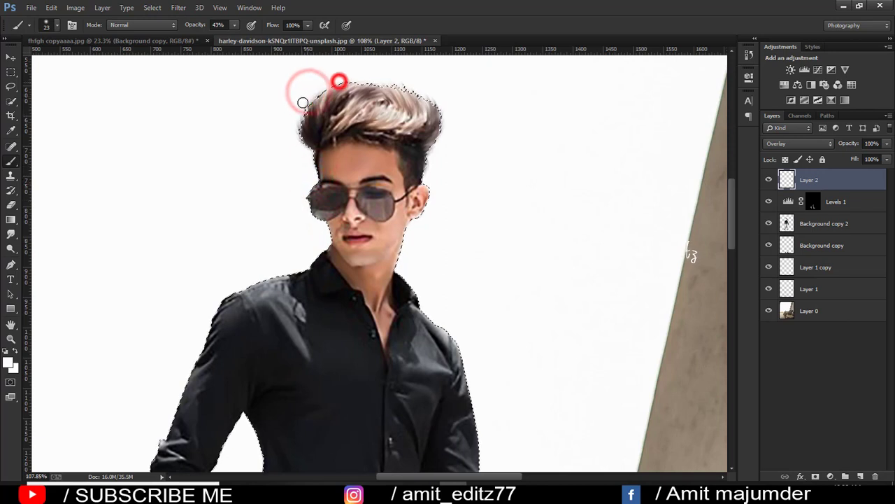
click(425, 208)
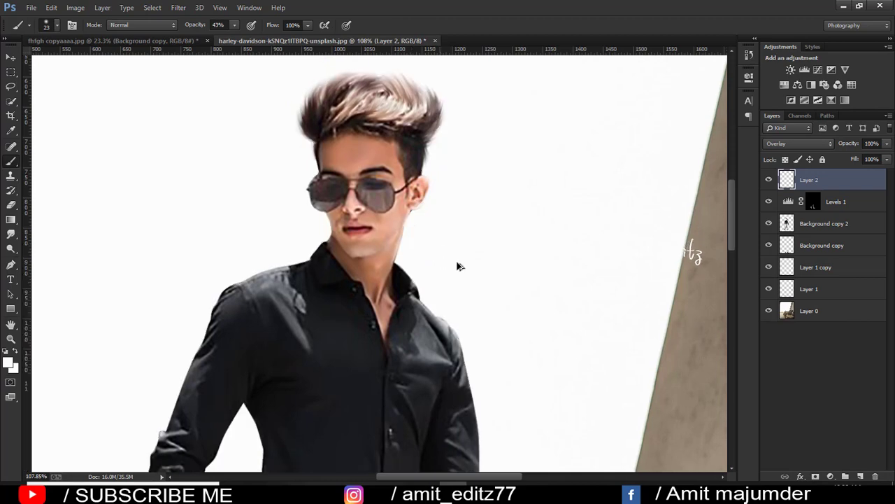
scroll(458, 266, down, 3)
Step: Toggle Layer 2's visibility to compare before and after, then zoom out
click(771, 180)
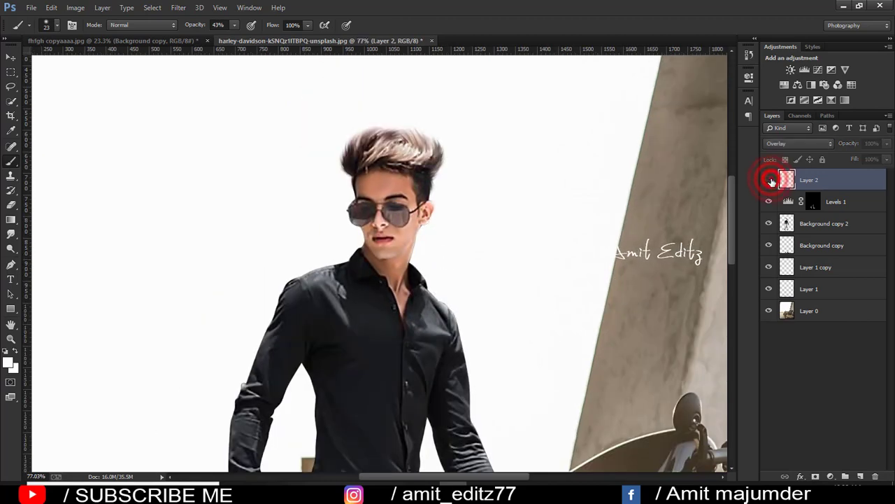
scroll(478, 244, down, 3)
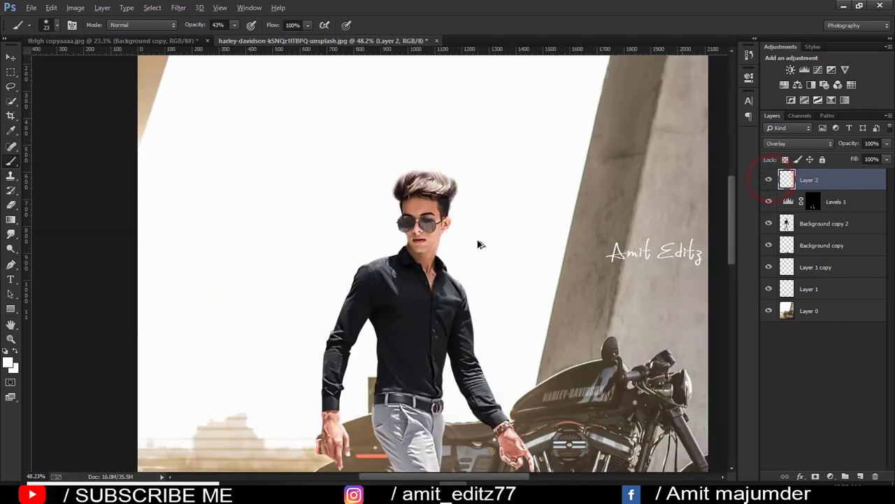
scroll(478, 244, down, 3)
scroll(479, 244, down, 1)
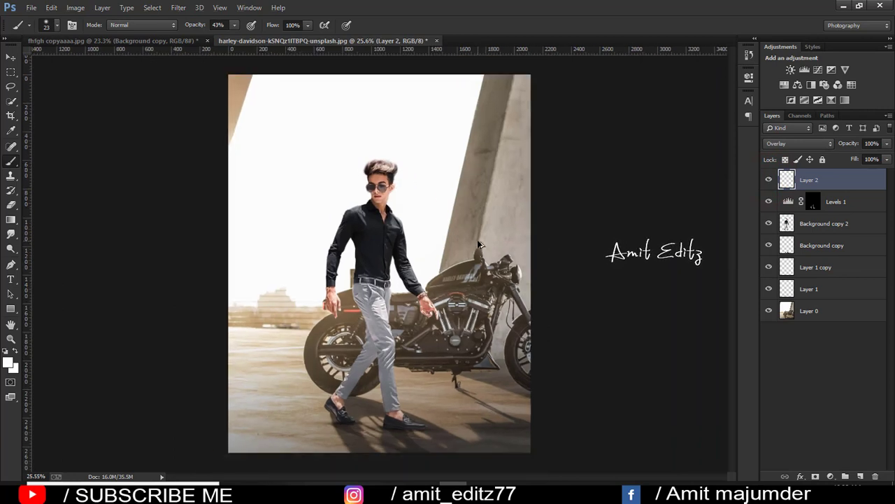
scroll(477, 247, down, 1)
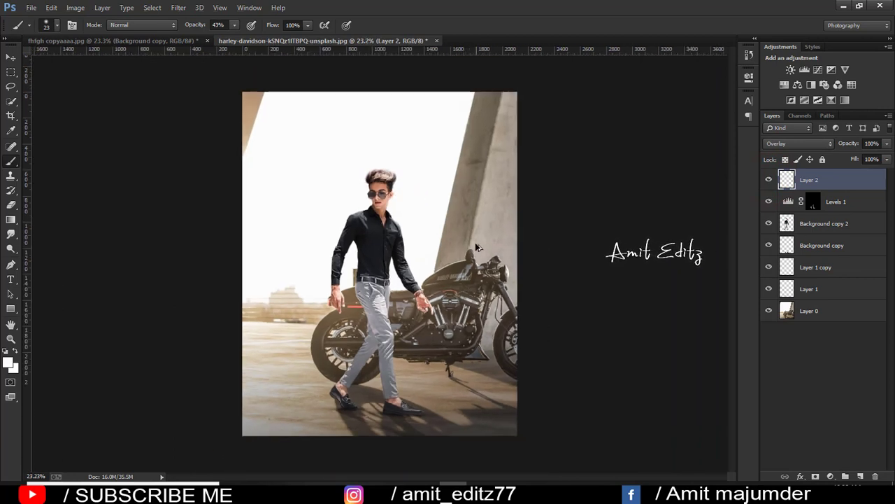
click(32, 8)
click(40, 28)
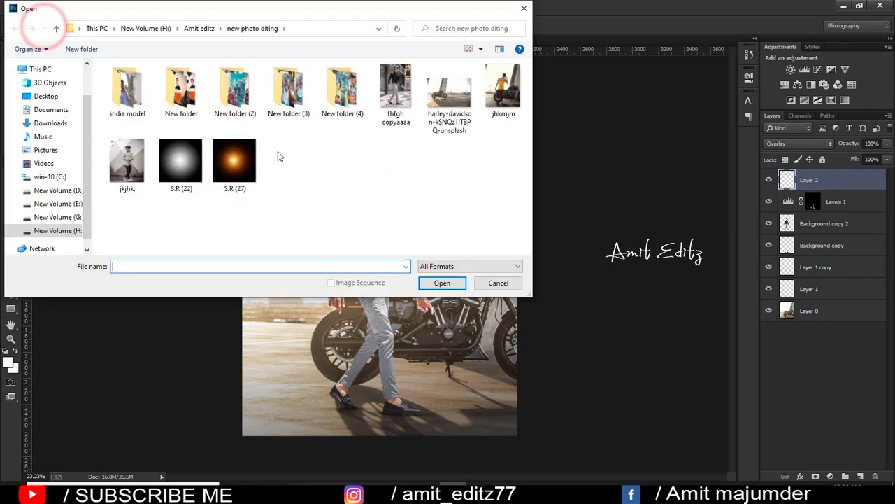
click(505, 103)
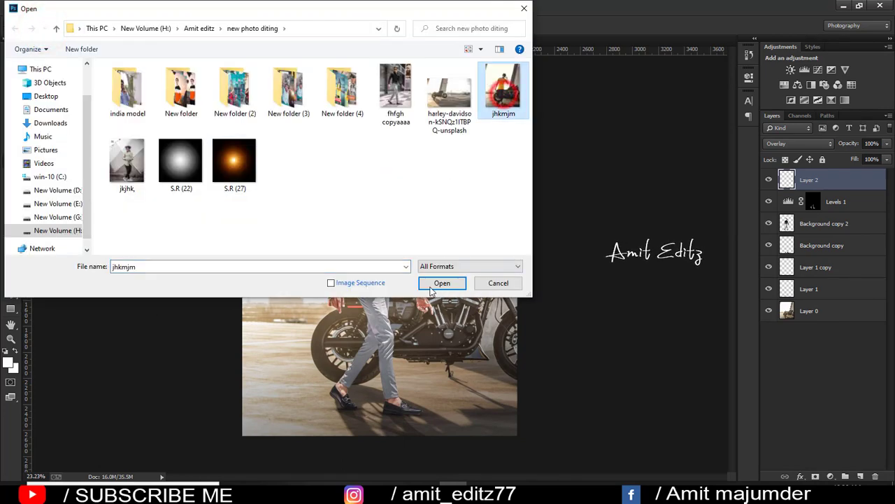
click(432, 287)
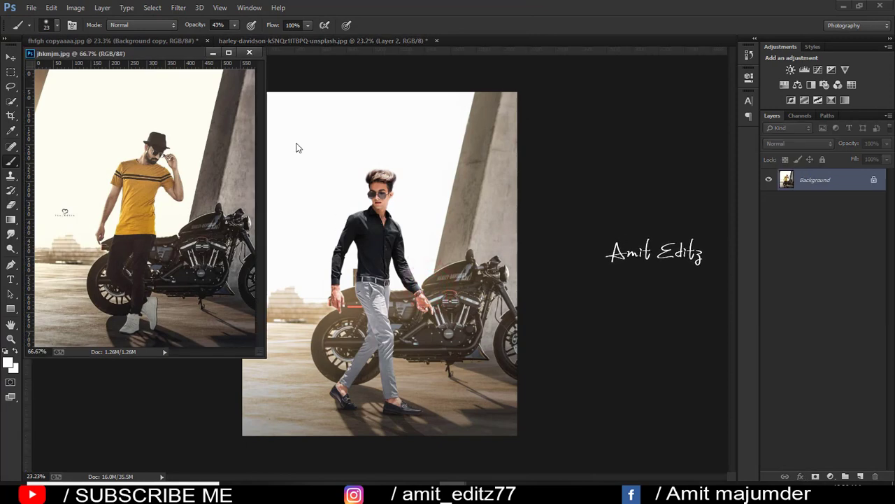
click(250, 53)
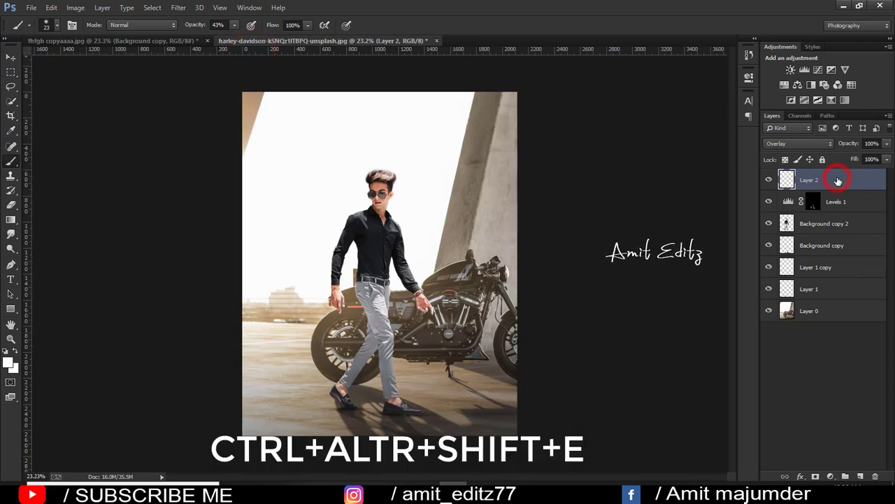
Step: Stamp visible layers into Layer 3, duplicate it as Layer 3 copy, and launch Camera Raw Filter
key(ctrl+alt+shift+e)
click(10, 115)
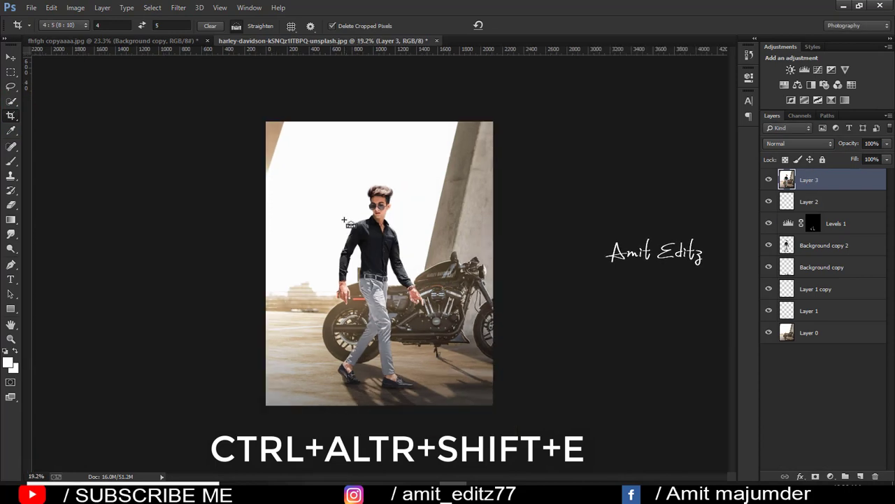
mouse_move(846, 182)
mouse_down()
mouse_move(876, 478)
mouse_move(862, 477)
mouse_up()
click(179, 8)
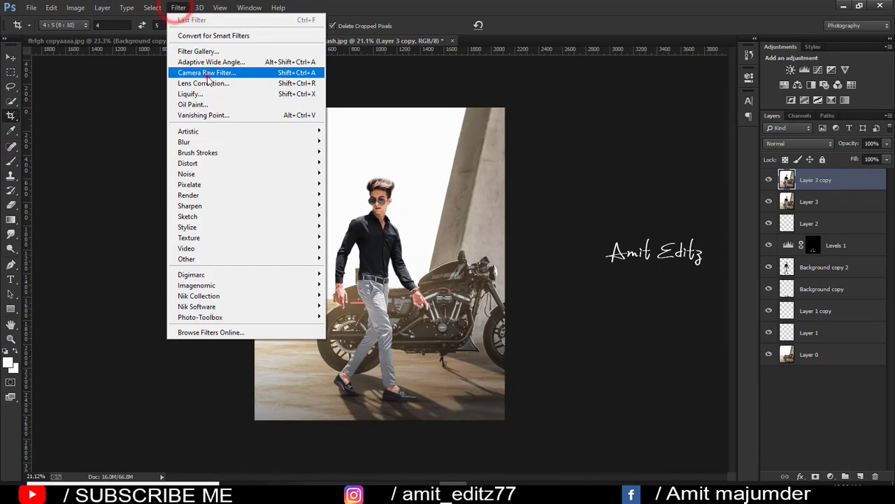
click(206, 71)
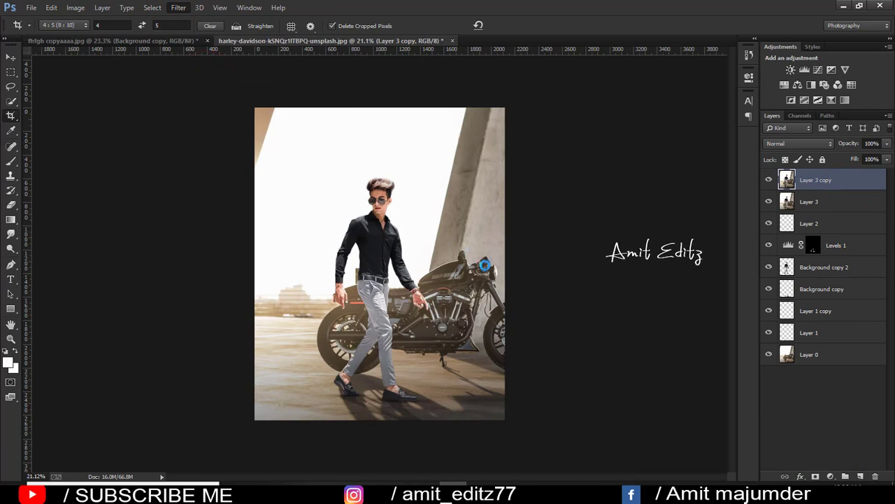
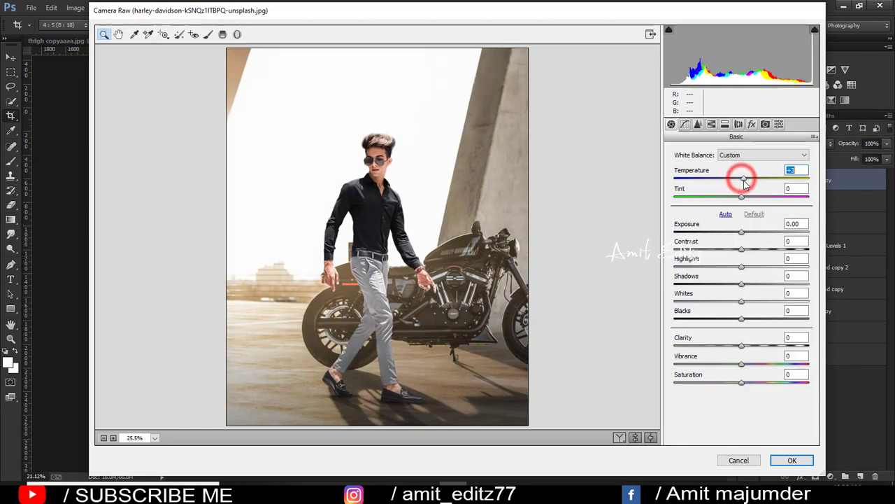
Step: Set Temperature +3, Tint -3, Contrast +15, Whites -20, Blacks -9 and lift Shadows slightly
drag(744, 182, 746, 181)
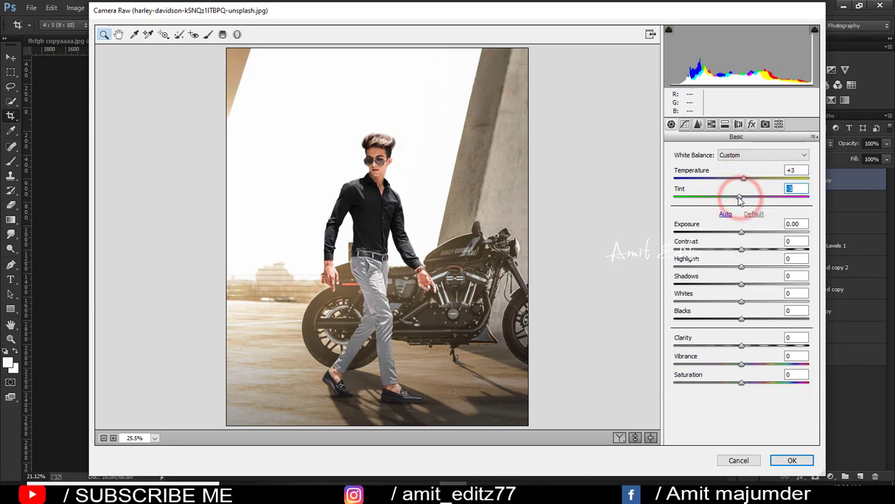
drag(745, 249, 752, 250)
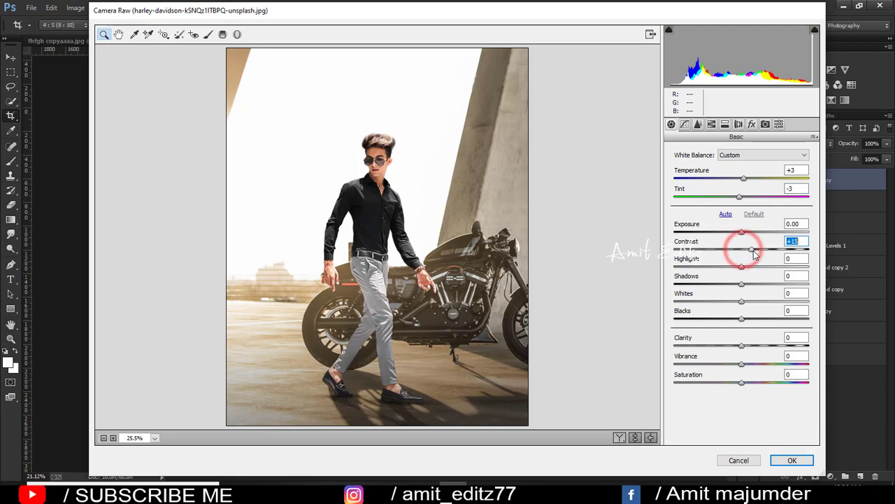
mouse_move(743, 300)
mouse_down()
mouse_move(686, 301)
mouse_move(731, 302)
mouse_move(780, 319)
mouse_move(728, 321)
mouse_up()
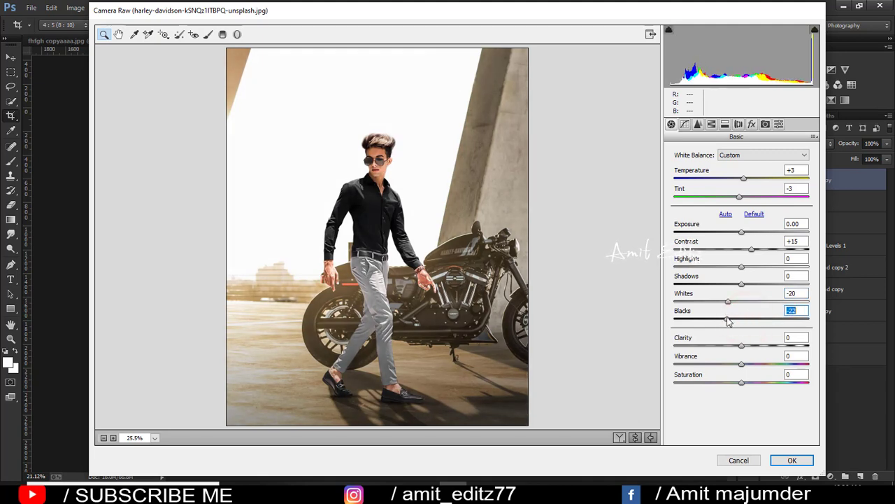
mouse_move(742, 282)
mouse_down()
mouse_move(750, 284)
mouse_move(745, 308)
mouse_up()
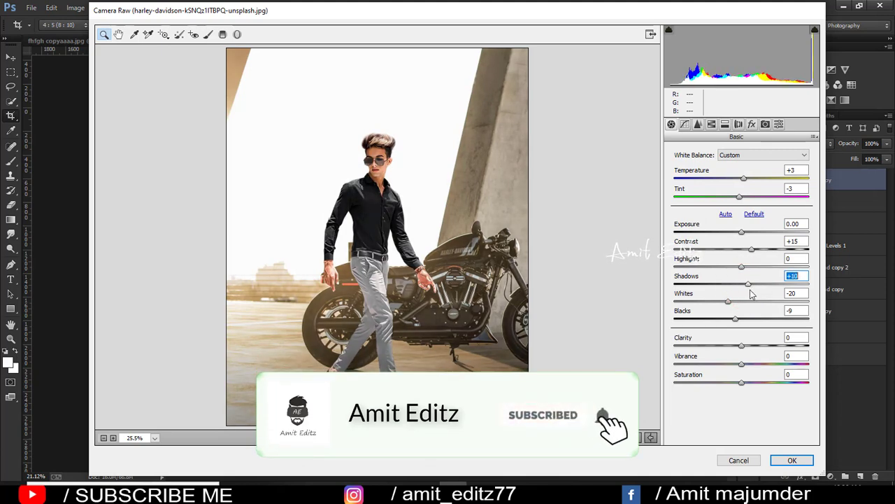
Step: Raise Clarity and add a -11 post-crop vignette to darken the edges
mouse_move(741, 345)
mouse_down()
mouse_move(756, 350)
mouse_move(730, 346)
mouse_move(740, 350)
mouse_up()
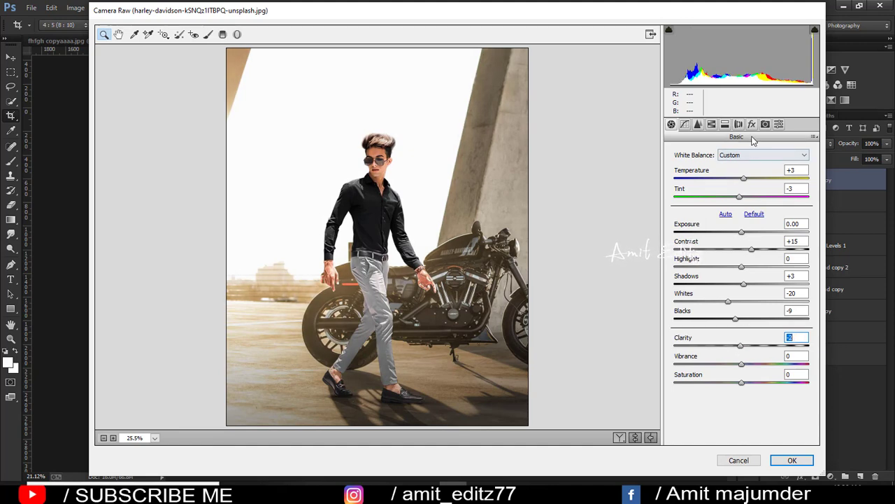
click(752, 126)
mouse_move(742, 268)
mouse_down()
mouse_move(733, 267)
mouse_move(738, 289)
mouse_up()
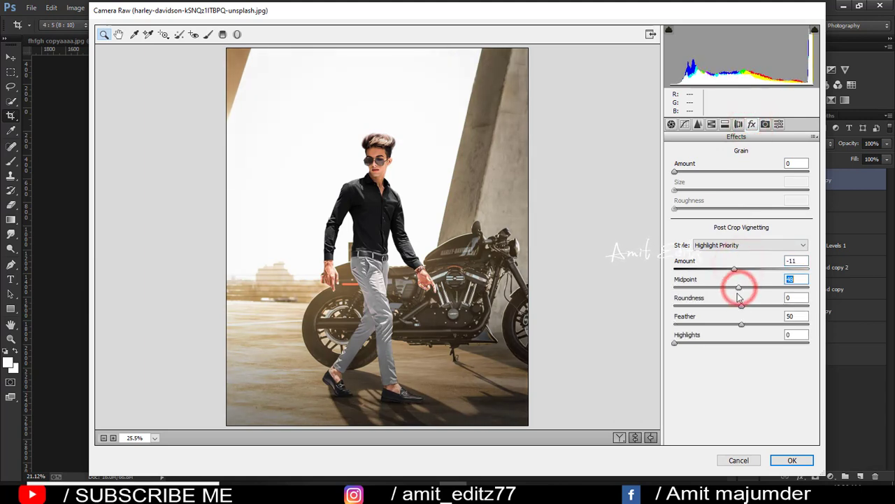
Step: Fine-tune the vignette midpoint and calibrate primaries: Red Hue +5, Green -3, Blue 0
drag(743, 324, 744, 323)
click(765, 124)
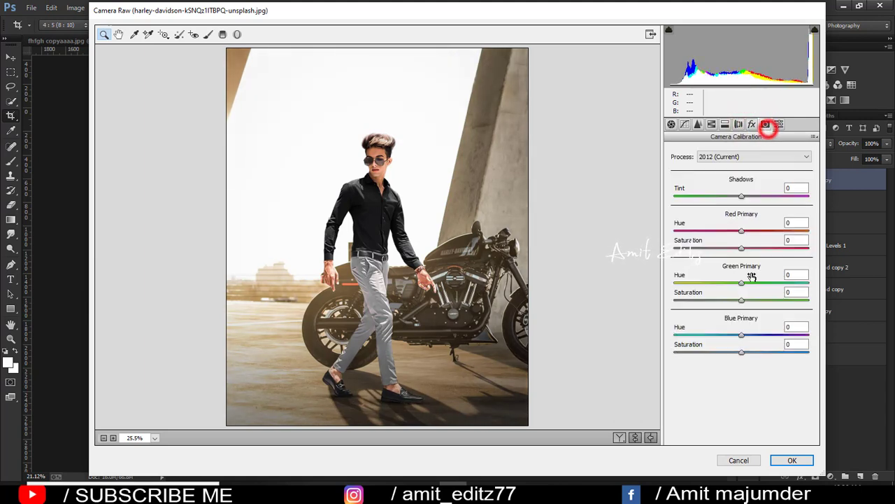
drag(741, 282, 725, 282)
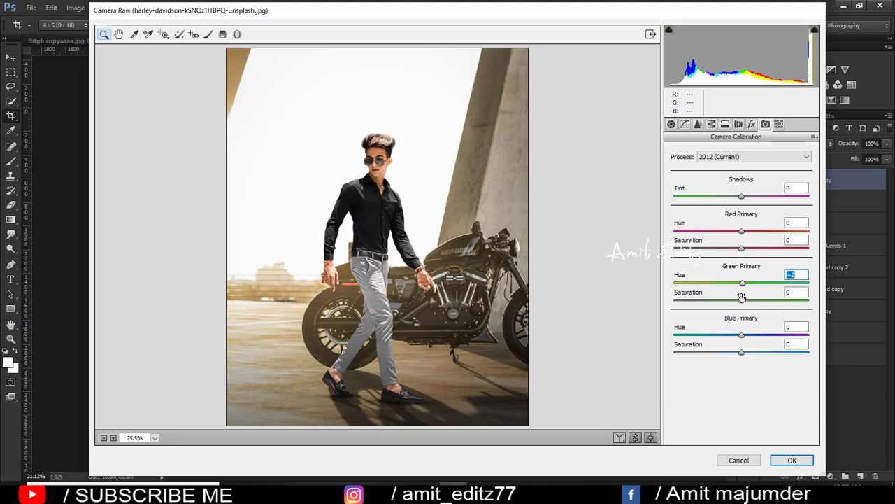
drag(740, 334, 760, 334)
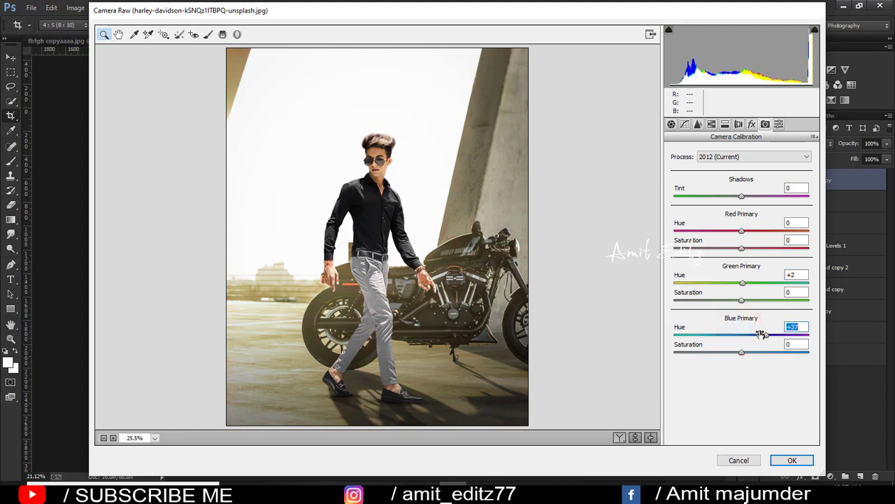
double_click(764, 335)
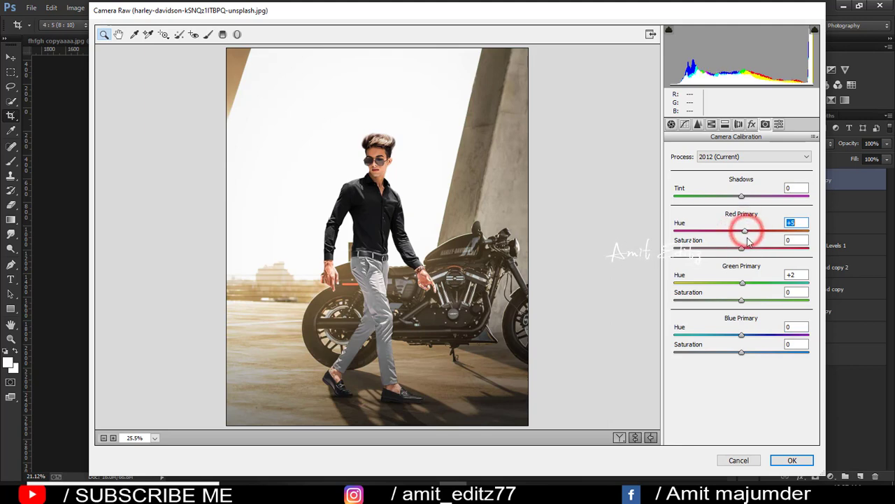
mouse_move(744, 234)
mouse_down()
mouse_move(745, 286)
mouse_move(730, 284)
mouse_up()
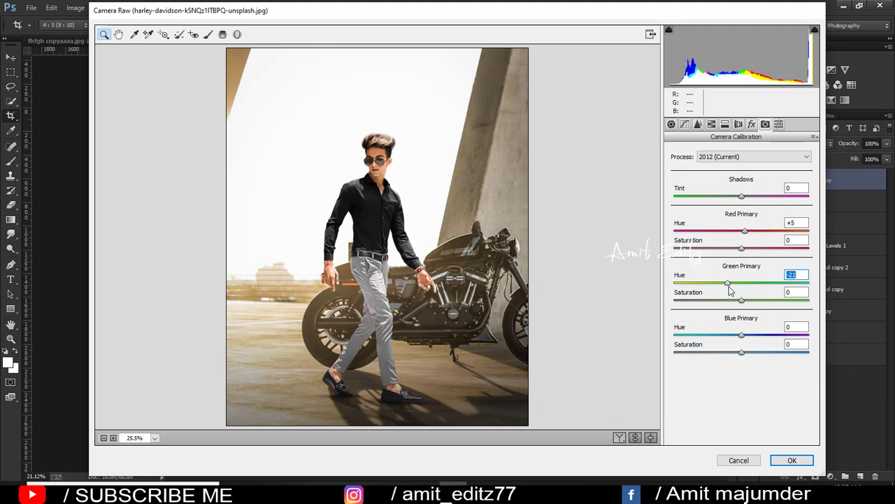
Step: Lower Orange saturation to -20 and split-tone highlights with hue 44 and some saturation
click(711, 125)
drag(742, 222, 717, 222)
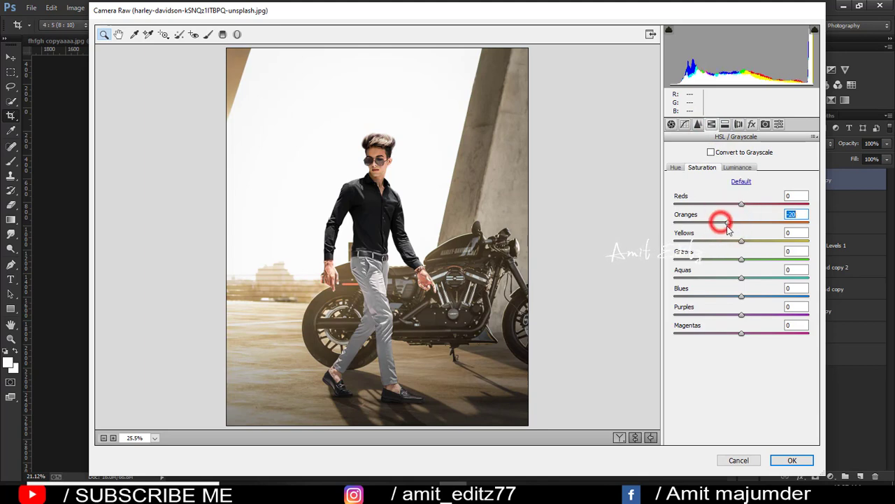
click(724, 123)
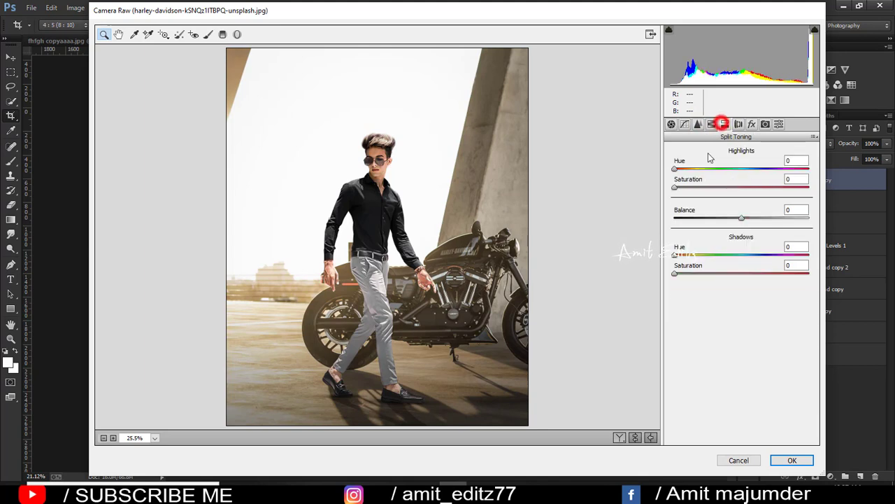
drag(676, 169, 691, 169)
click(678, 187)
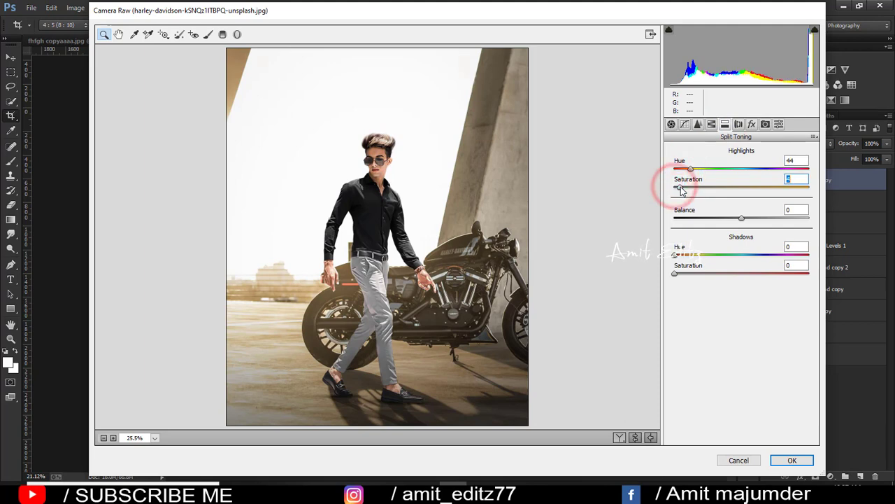
click(698, 123)
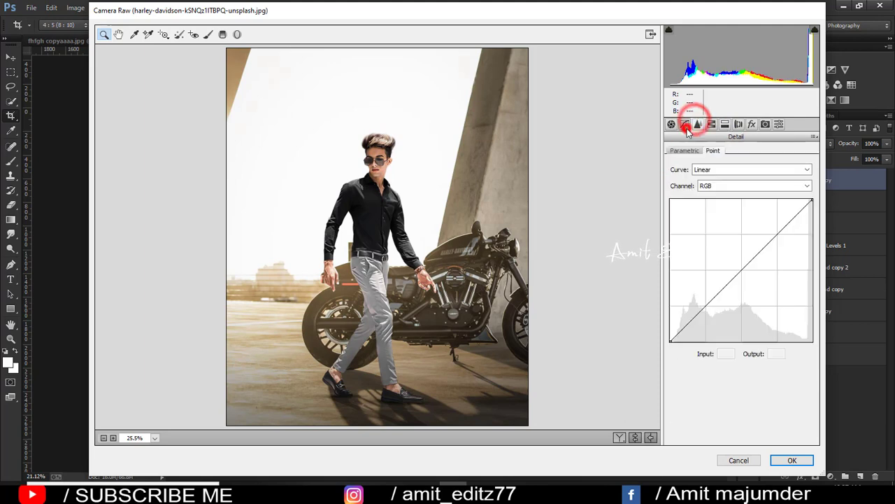
Step: Lift the Blue channel curve's black point and add a midtone point
click(723, 185)
click(717, 220)
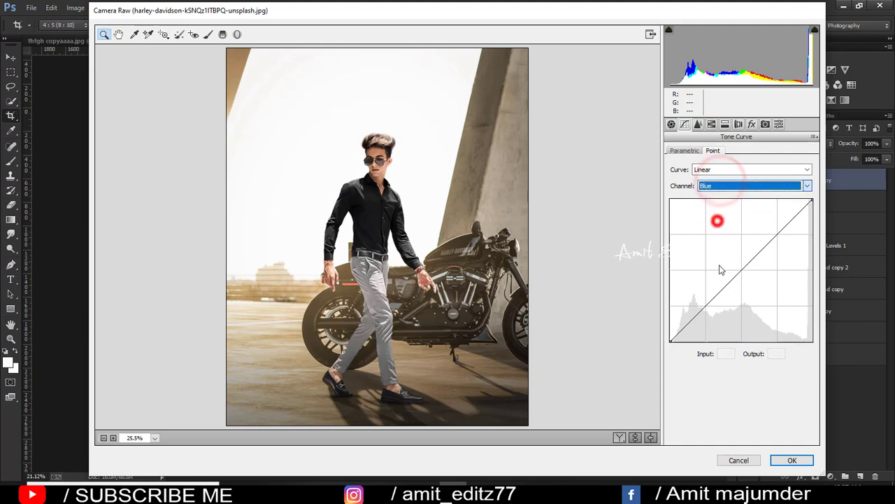
click(706, 306)
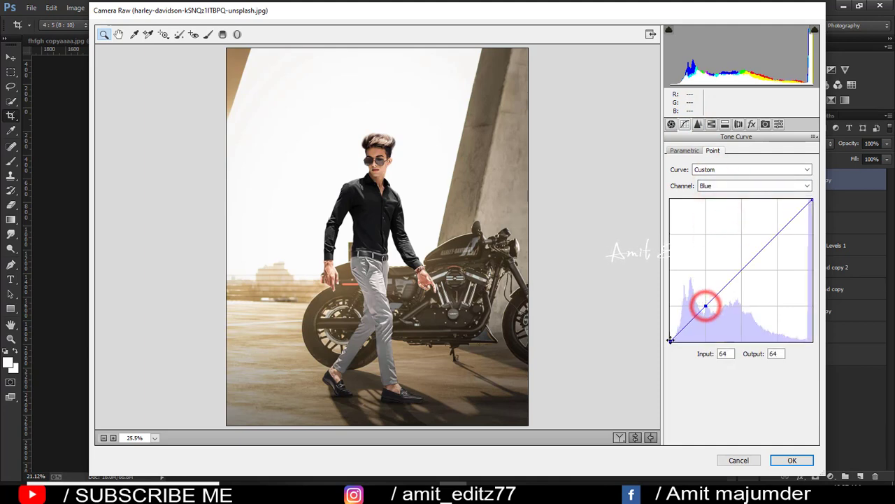
drag(670, 341, 668, 327)
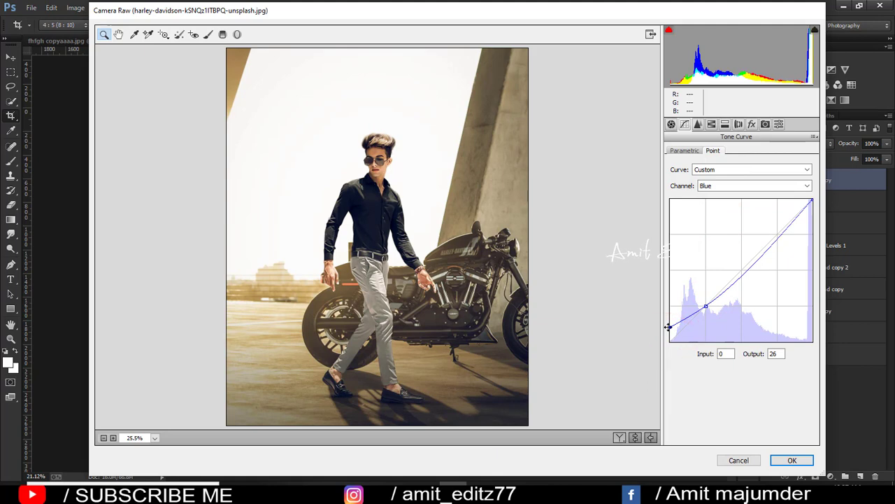
drag(746, 271, 745, 271)
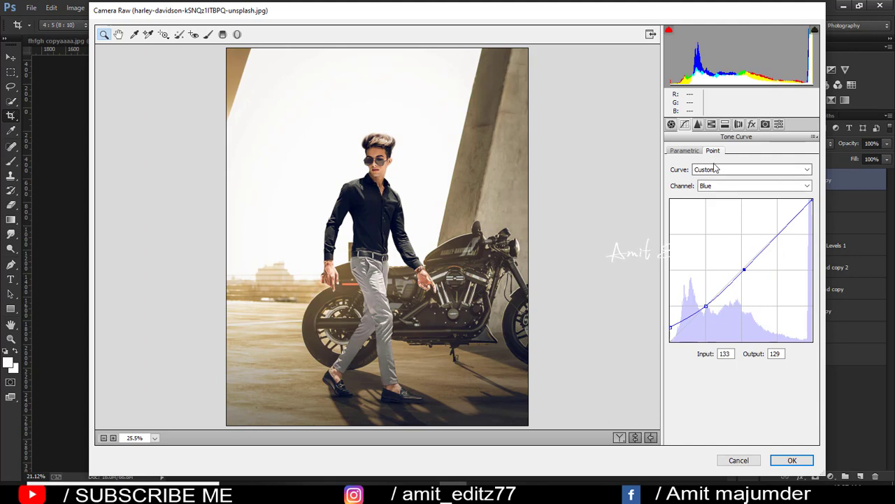
Step: Raise Orange luminance to +10, set sharpening Amount 24, and apply the Camera Raw filter
click(711, 124)
click(738, 168)
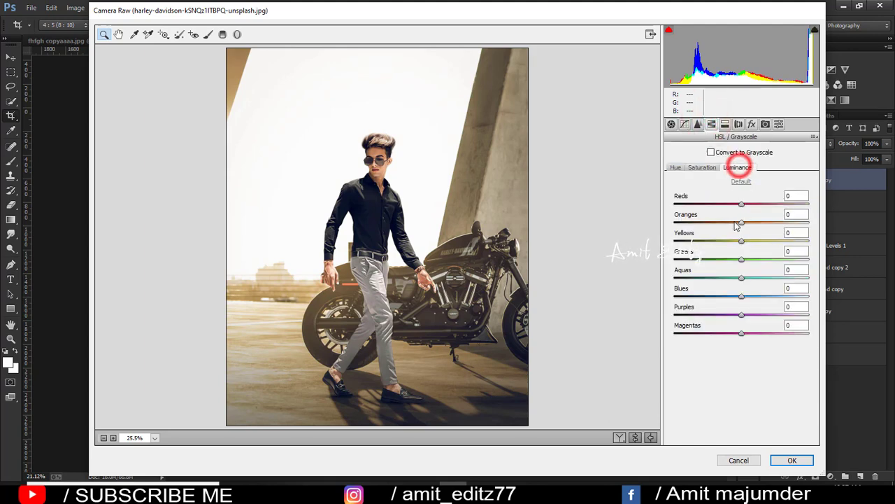
mouse_move(742, 222)
mouse_down()
mouse_move(756, 221)
mouse_move(749, 223)
mouse_up()
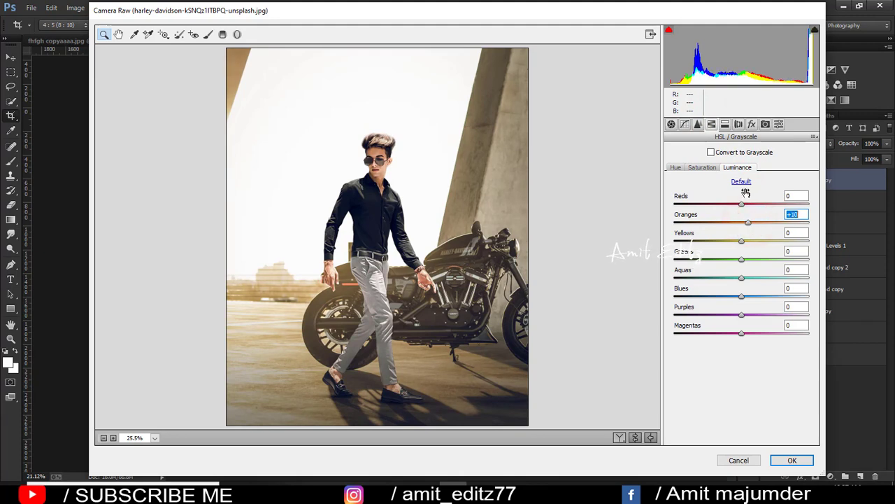
click(698, 124)
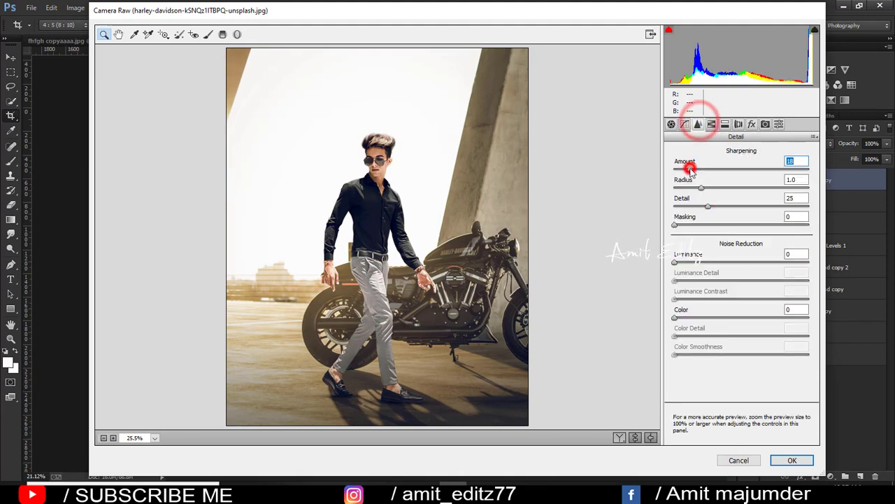
drag(690, 171, 696, 170)
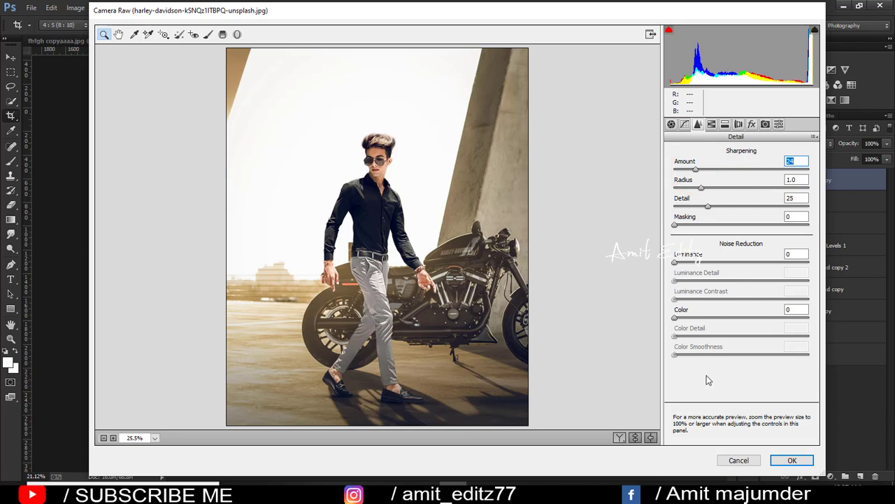
click(792, 459)
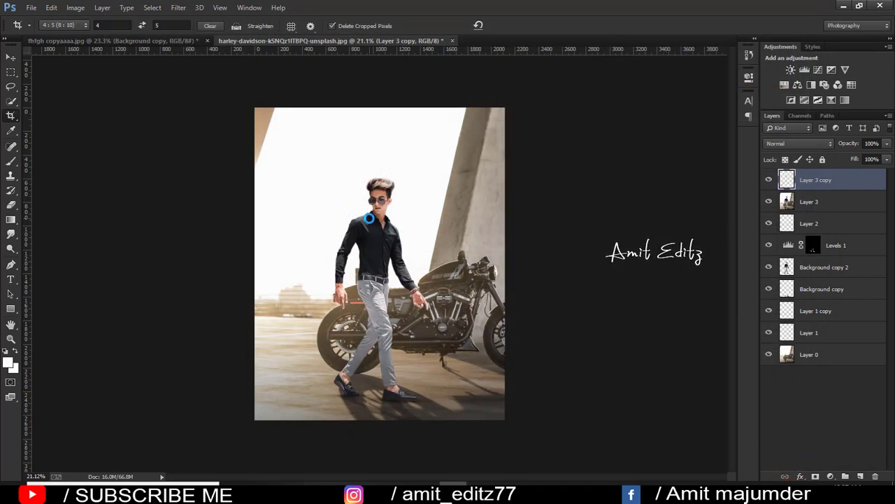
Step: Compare the image with and without the grade, then duplicate the graded Layer 3 copy
click(769, 181)
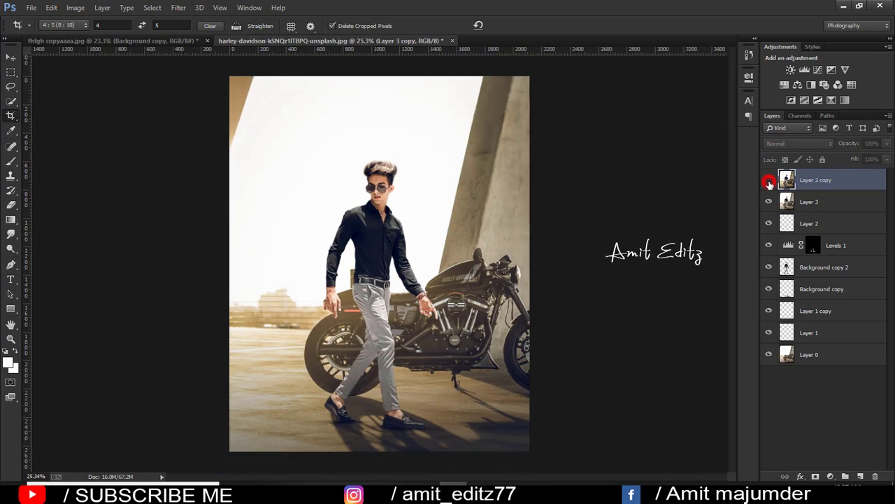
click(769, 181)
click(769, 181)
scroll(423, 288, up, 1)
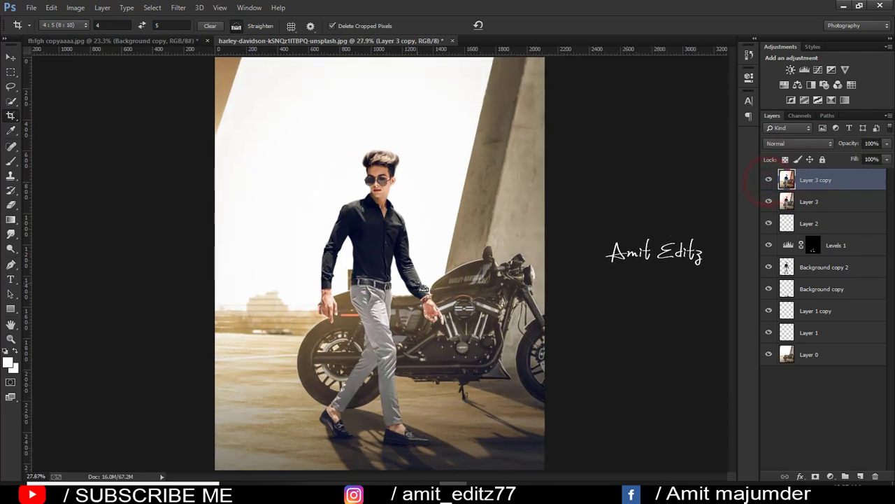
scroll(423, 288, down, 1)
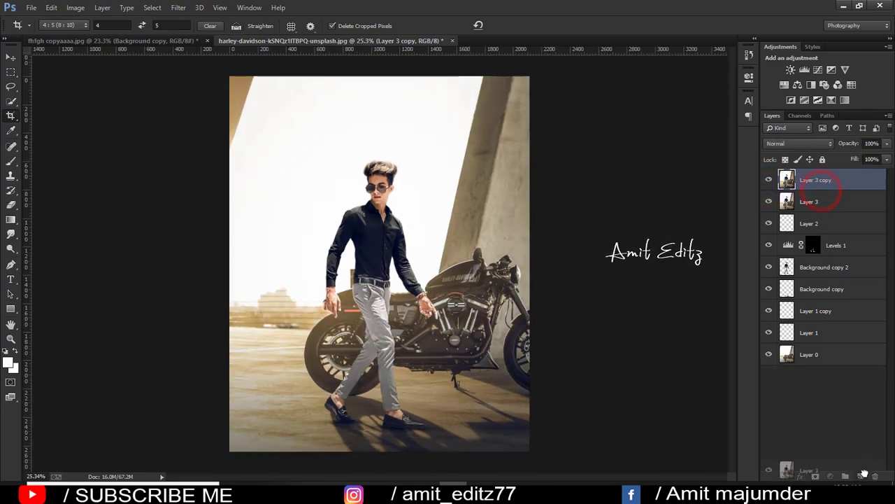
drag(812, 182, 861, 476)
key(ctrl+z)
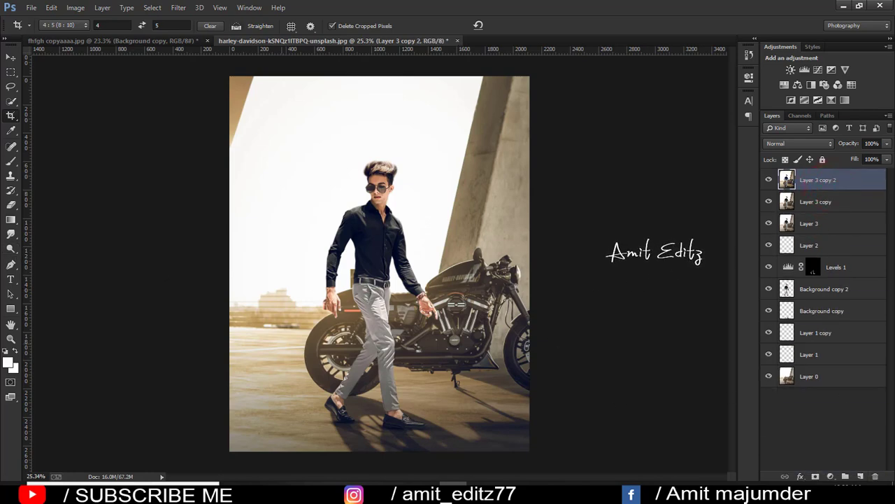
Step: Dodge midtones at 10% exposure over the nose bridge, forehead and neck
click(10, 249)
scroll(455, 201, up, 3)
scroll(456, 201, up, 3)
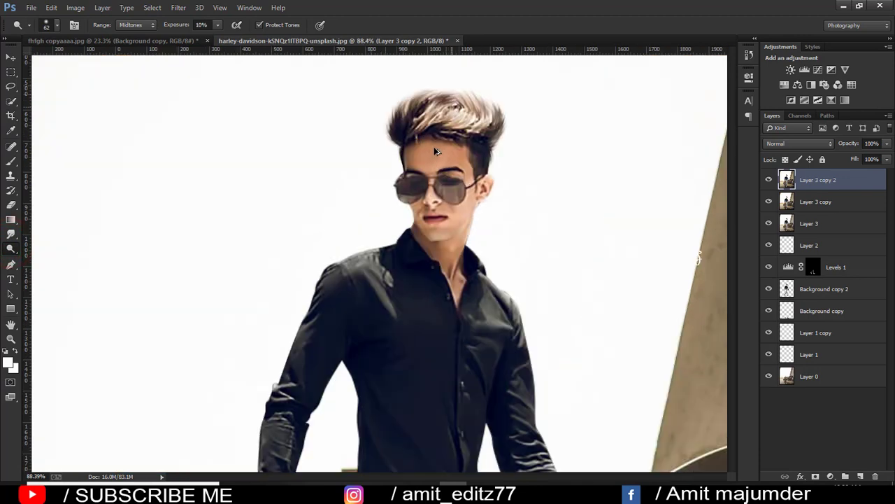
scroll(455, 201, up, 2)
scroll(455, 201, up, 1)
scroll(431, 184, up, 2)
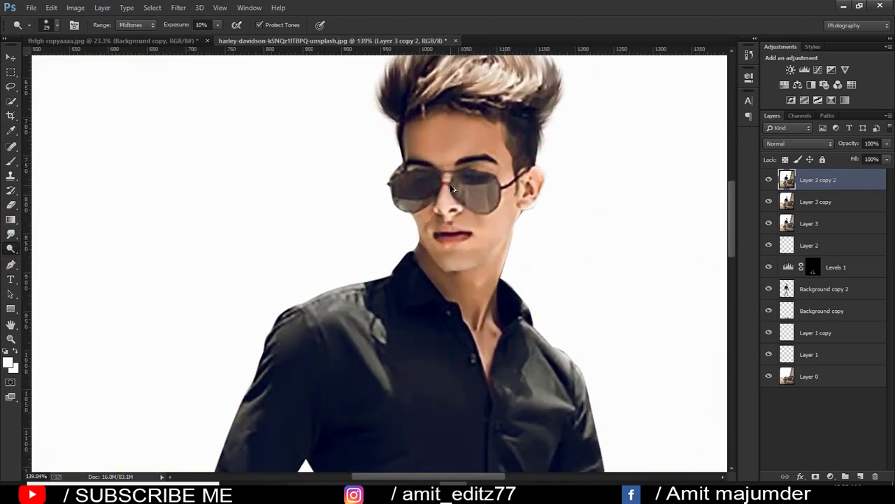
drag(445, 182, 446, 196)
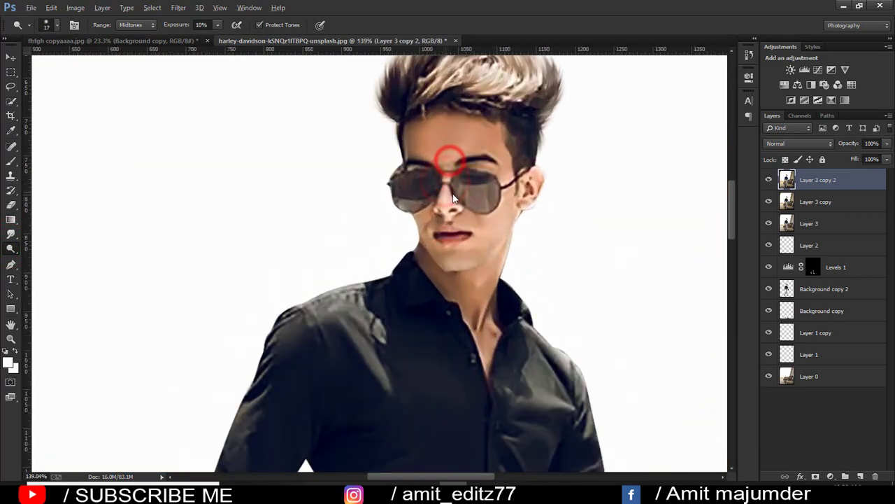
key(bracketright)
key(bracketright)
key(bracketright)
drag(430, 138, 451, 144)
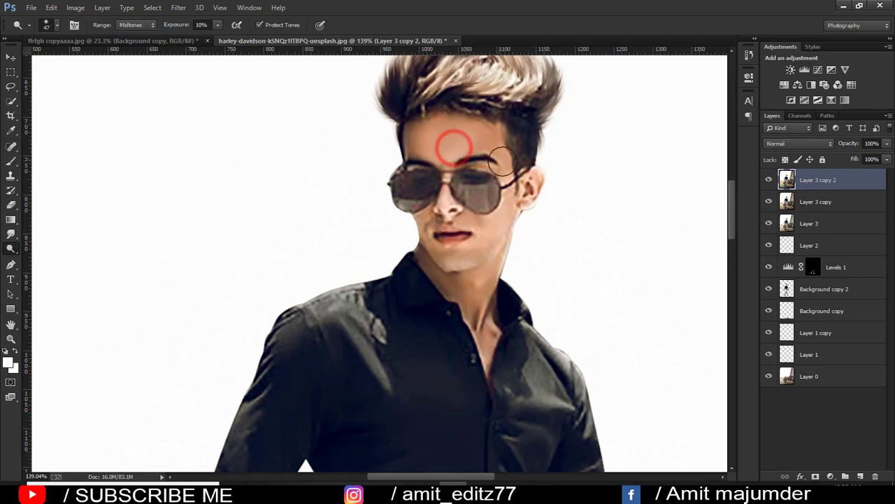
drag(496, 184, 493, 217)
Step: Dodge the shirt sleeves, right wrist and trouser at the knee
scroll(482, 272, down, 3)
scroll(483, 273, down, 5)
scroll(455, 224, up, 2)
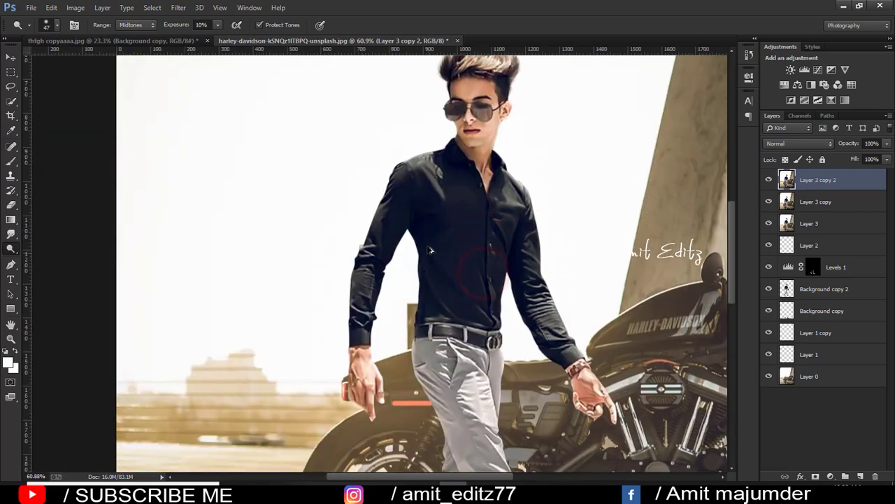
scroll(450, 210, up, 2)
drag(421, 171, 345, 270)
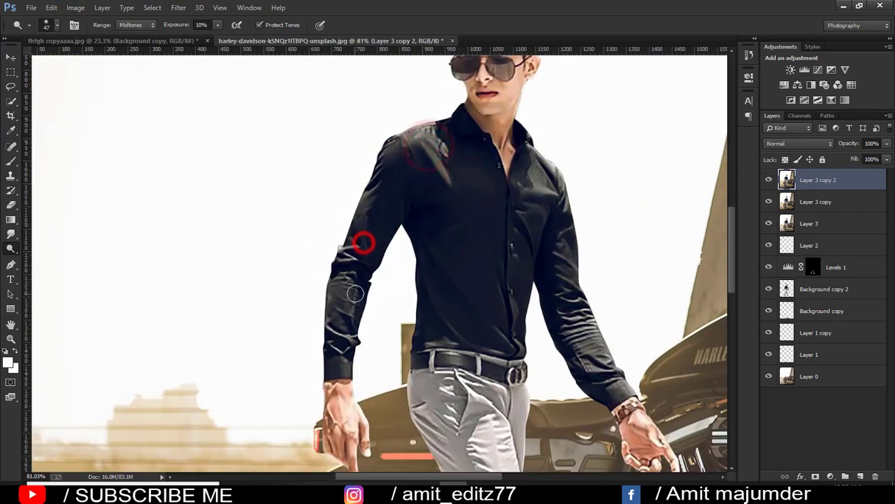
scroll(481, 341, down, 3)
scroll(482, 341, down, 2)
drag(480, 319, 483, 349)
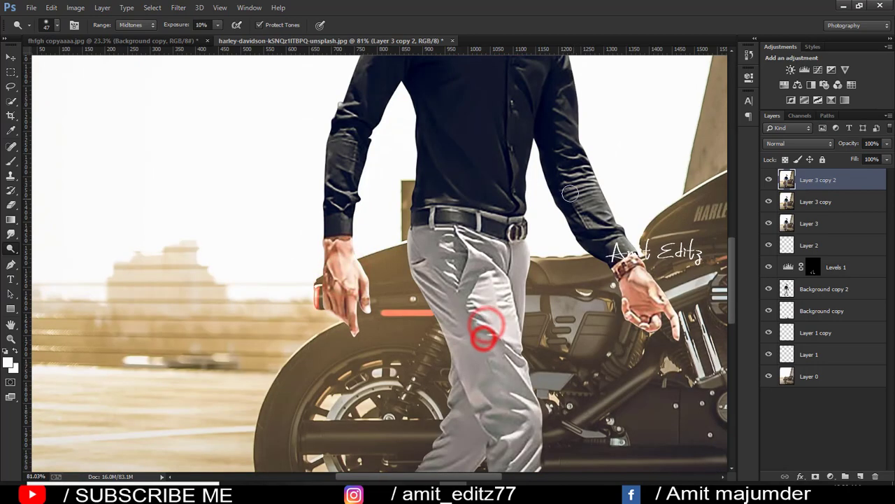
drag(568, 162, 572, 171)
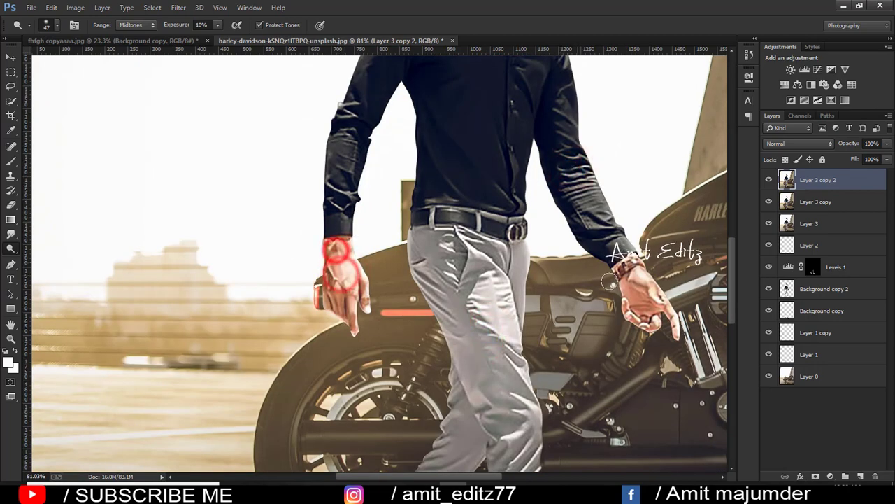
click(640, 274)
scroll(675, 306, down, 3)
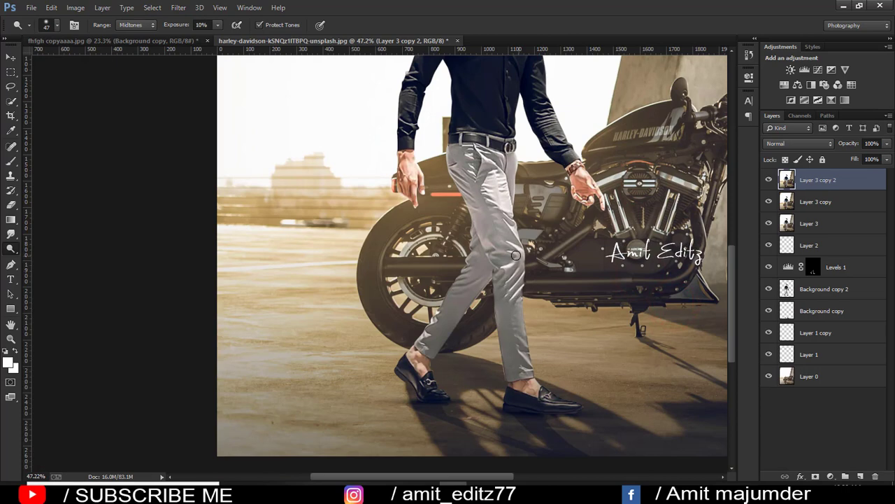
drag(510, 273, 474, 280)
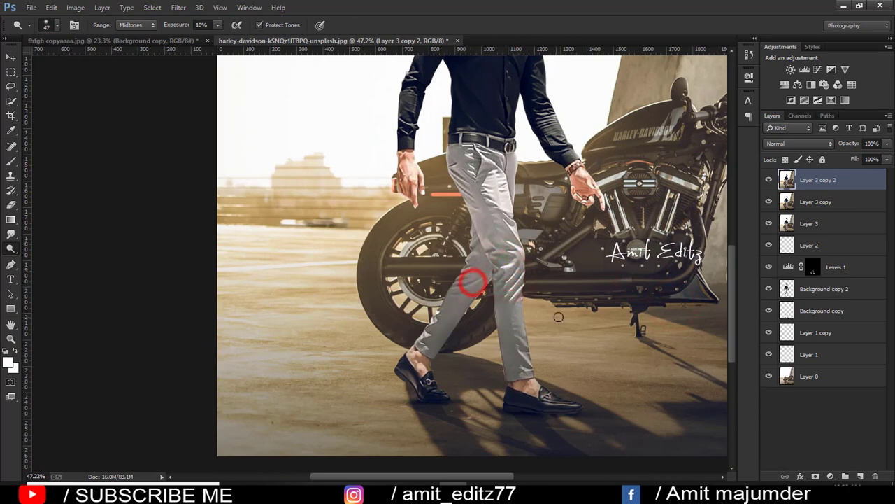
scroll(549, 315, down, 3)
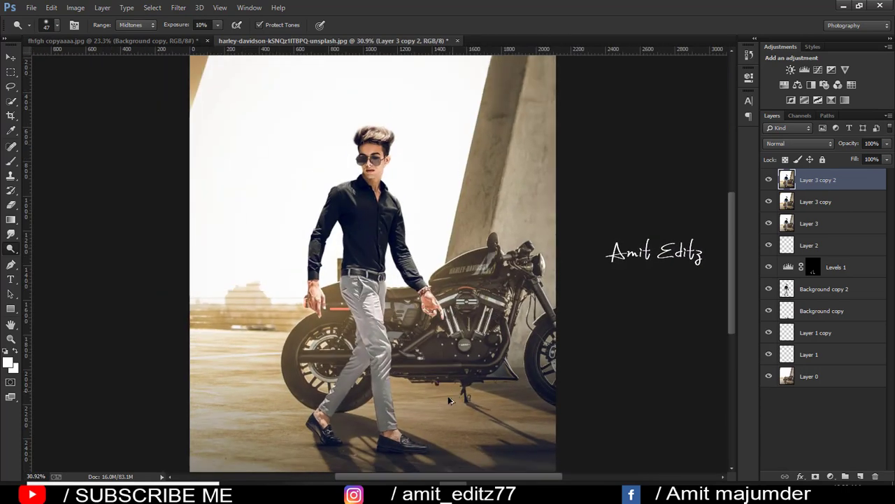
scroll(362, 420, up, 2)
scroll(361, 420, down, 2)
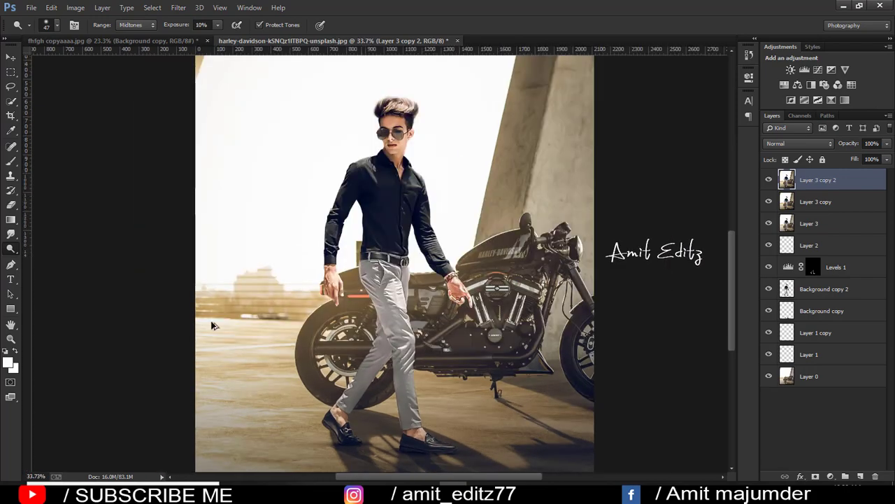
Step: With a 40 px Blur brush at 79% strength, soften the lower trouser edges
right_click(10, 237)
click(44, 231)
scroll(44, 234, up, 4)
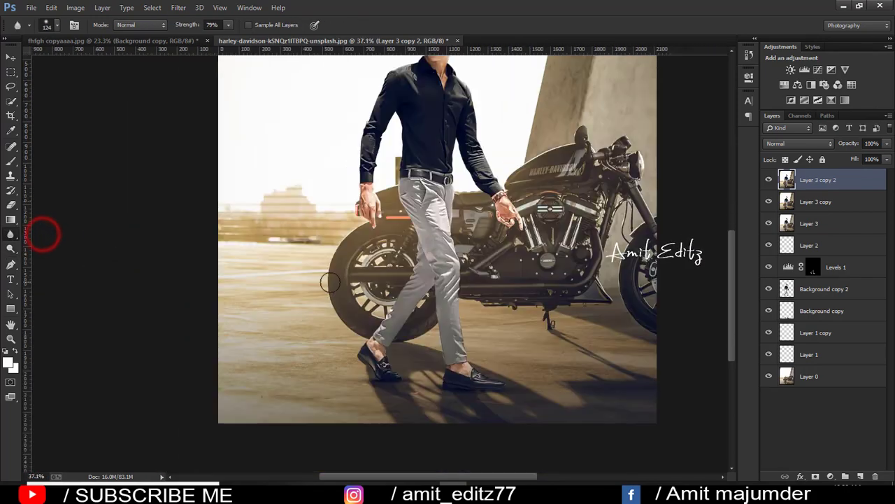
alt+right_click(389, 309)
scroll(392, 311, up, 3)
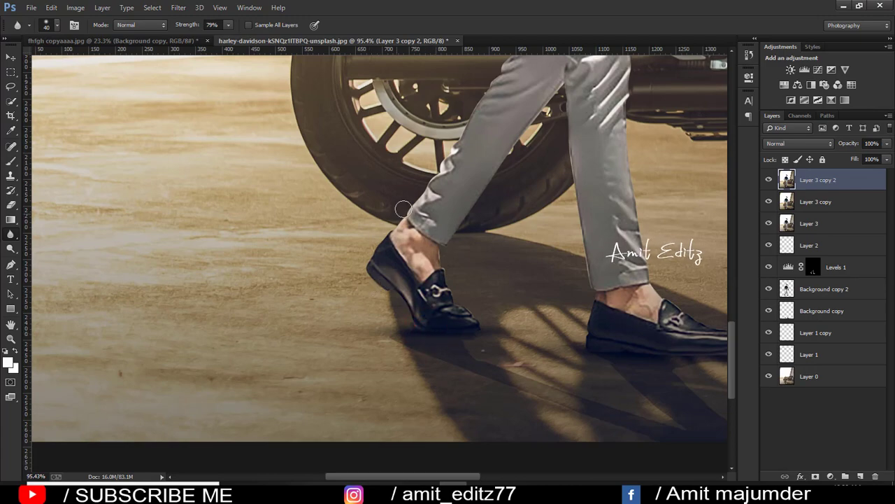
drag(397, 237, 330, 336)
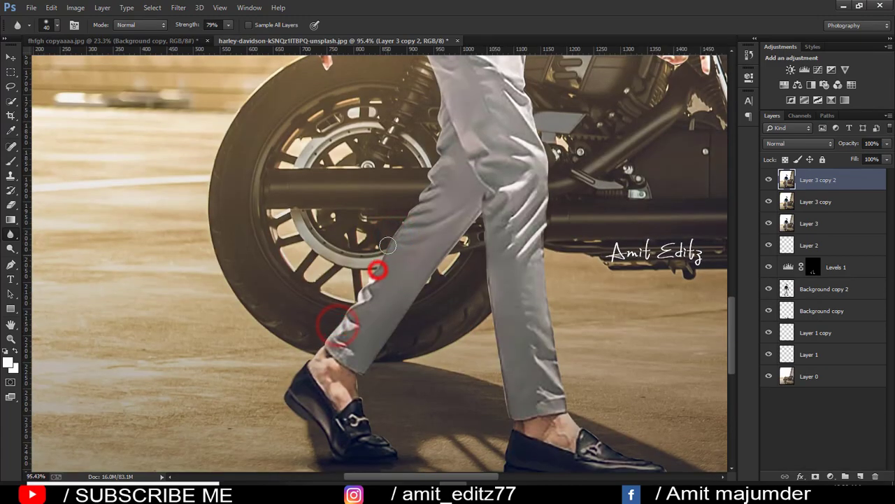
drag(388, 245, 350, 319)
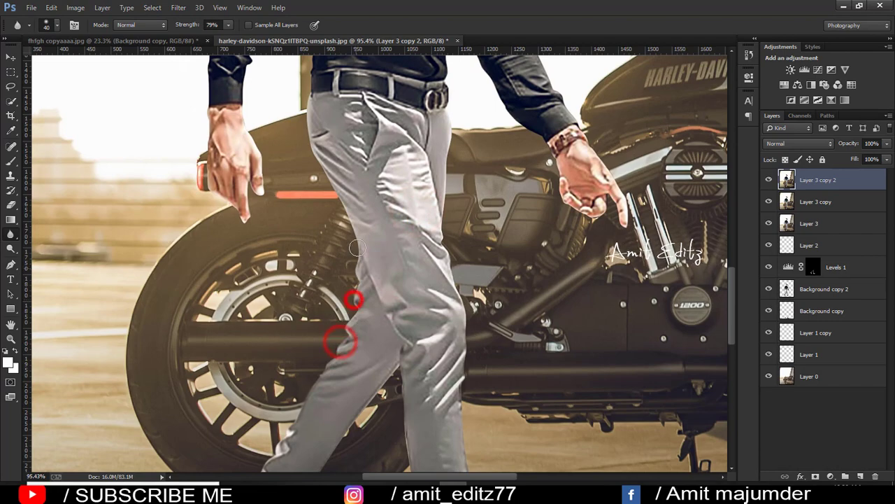
Step: Blur the torso, left arm and left hand outlines
drag(336, 133, 364, 318)
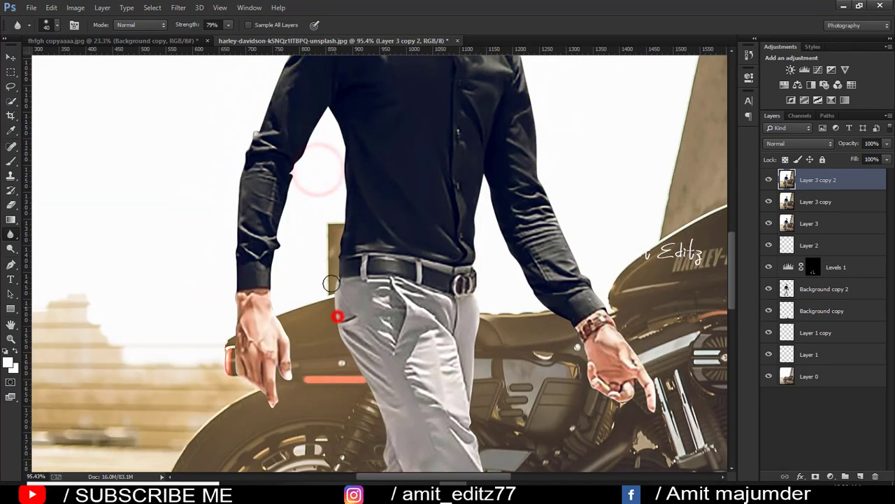
mouse_move(343, 237)
mouse_down()
mouse_move(336, 130)
mouse_move(274, 280)
mouse_up()
mouse_move(287, 350)
mouse_down()
mouse_move(239, 374)
mouse_move(230, 350)
mouse_up()
drag(230, 310, 218, 468)
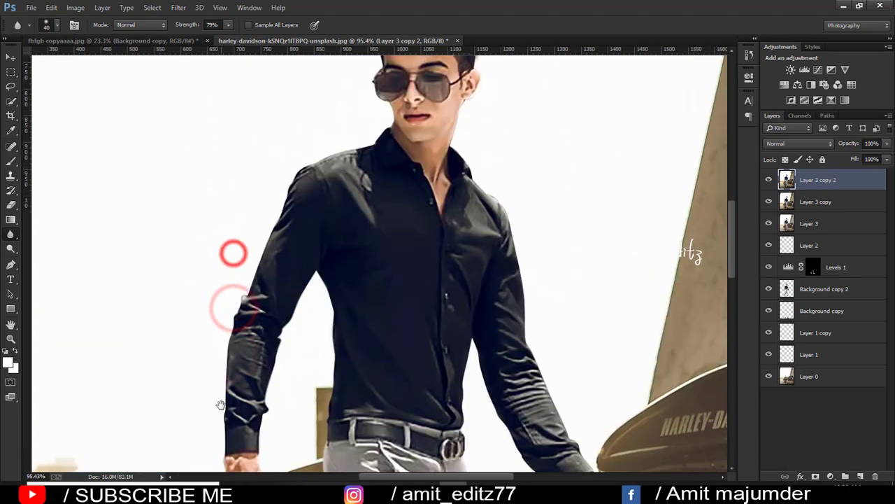
Step: Blur the hair outline, the edge beside the ear and the neck down to the collar
mouse_move(233, 252)
mouse_down()
mouse_move(224, 376)
mouse_move(268, 234)
mouse_move(359, 144)
mouse_up()
click(380, 130)
drag(379, 98, 377, 179)
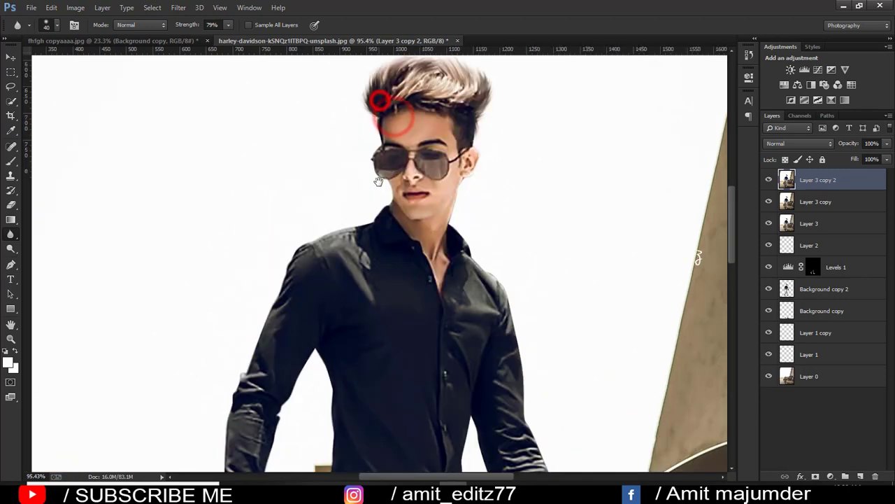
click(481, 156)
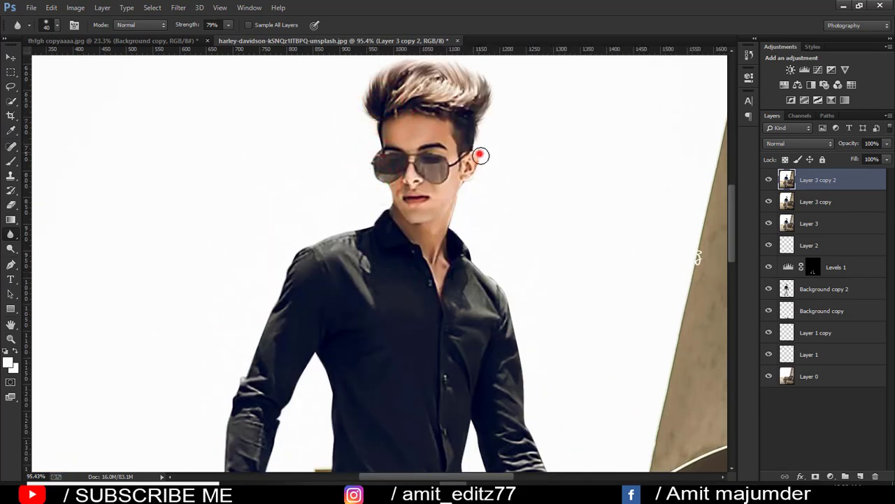
drag(466, 192, 457, 233)
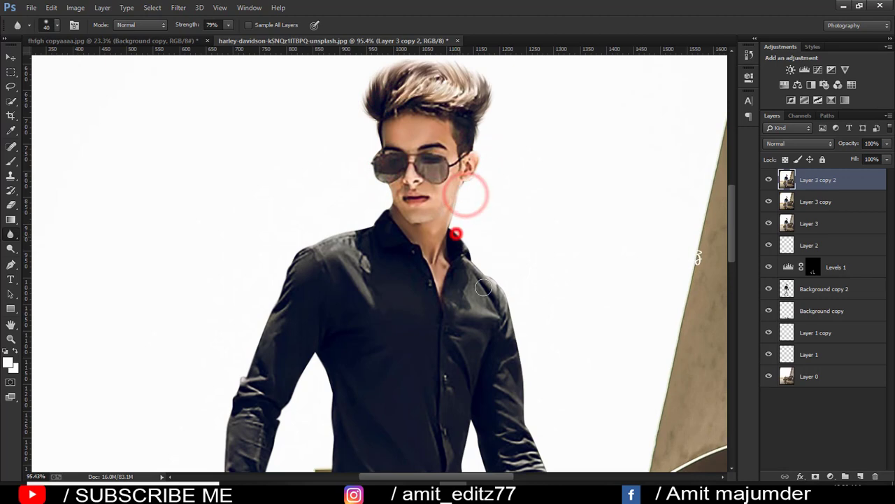
Step: Blur the sleeve, wrist, right hand and shirt side edges
drag(500, 290, 441, 97)
click(464, 187)
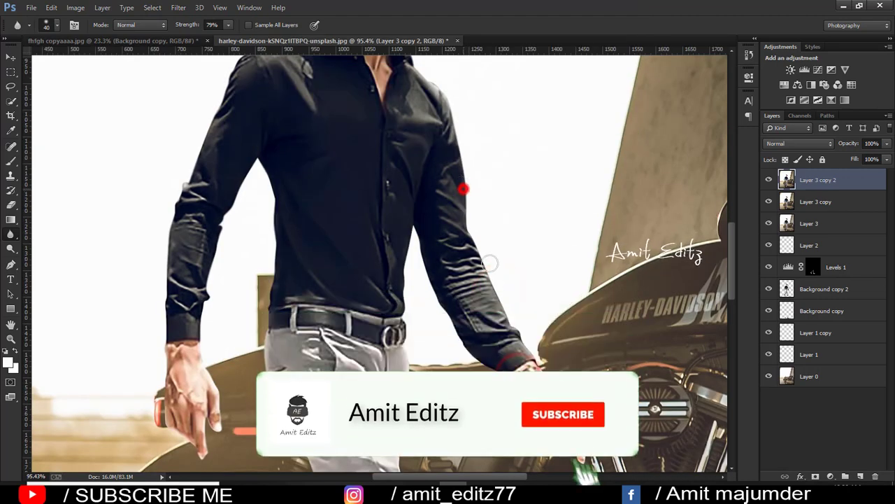
drag(505, 306, 444, 170)
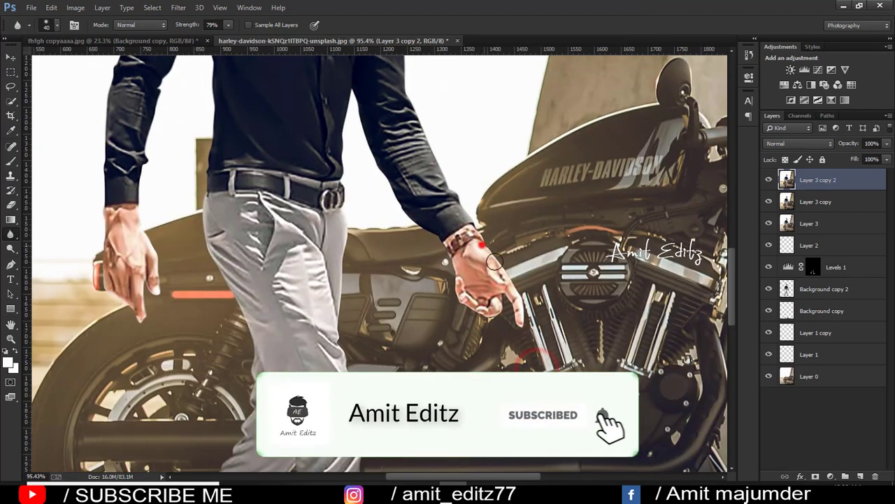
mouse_move(481, 245)
mouse_down()
mouse_move(523, 318)
mouse_move(439, 247)
mouse_up()
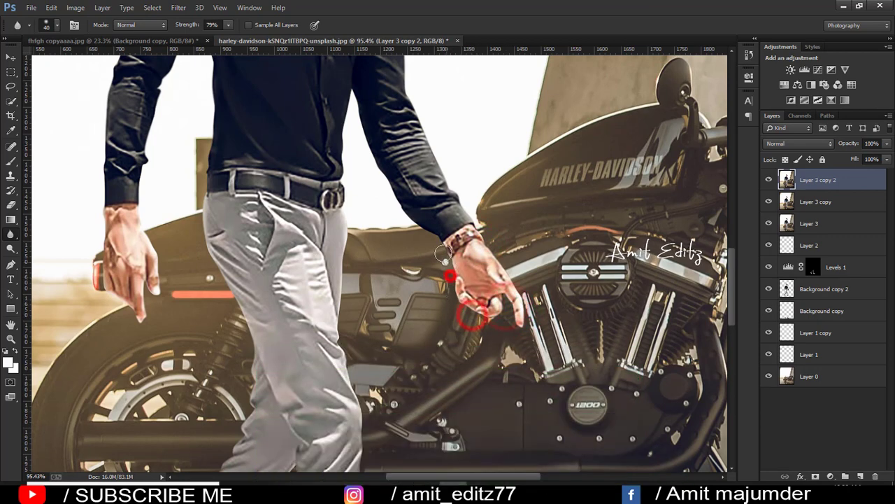
click(390, 201)
drag(350, 98, 344, 146)
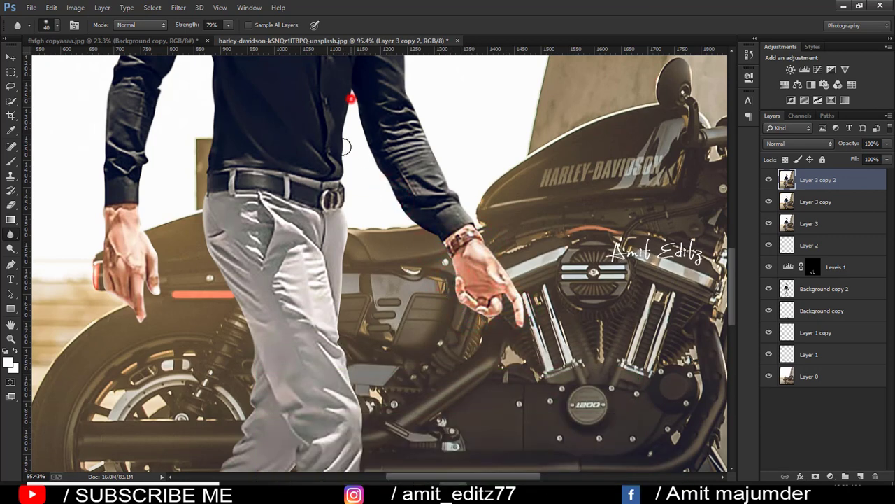
Step: Blur the trouser leg and front shoe outlines, then fit the photo to the window
click(344, 334)
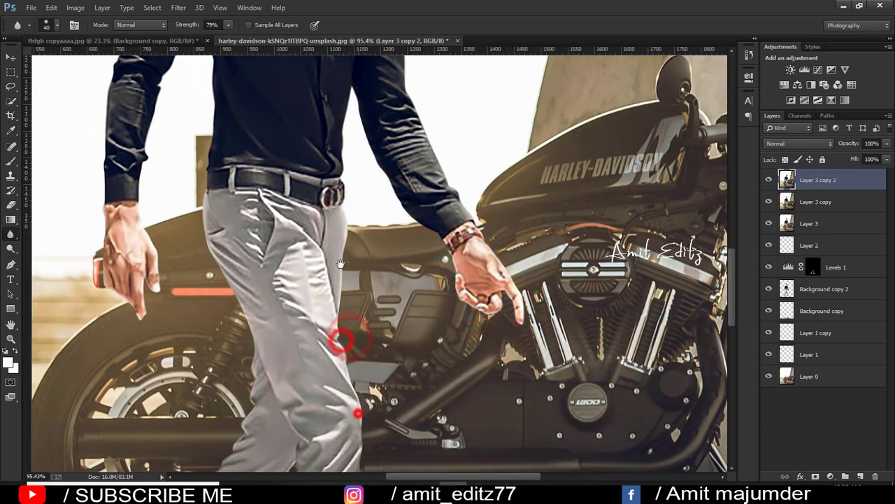
mouse_move(357, 412)
mouse_down()
mouse_move(336, 245)
mouse_move(329, 361)
mouse_up()
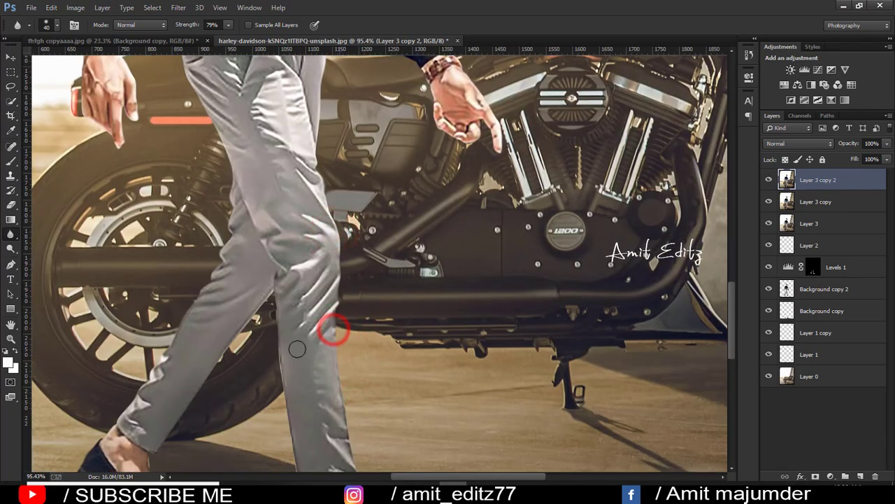
scroll(296, 343, down, 3)
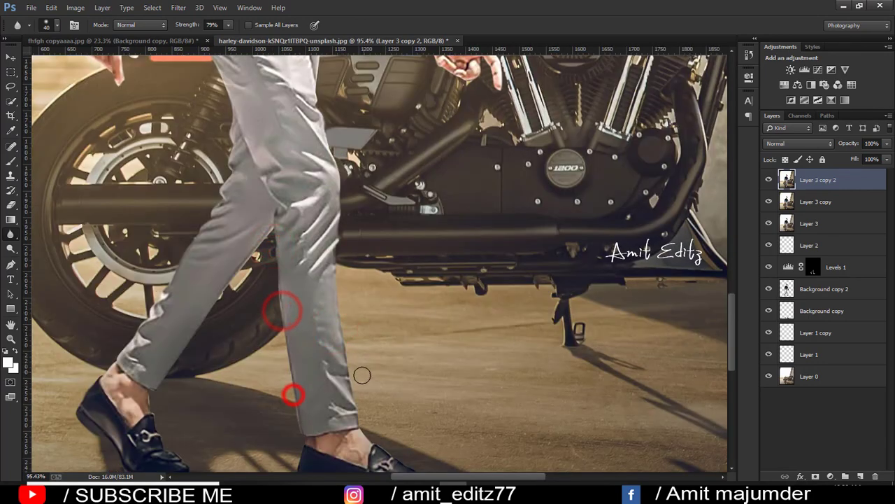
scroll(362, 376, down, 3)
drag(404, 401, 452, 432)
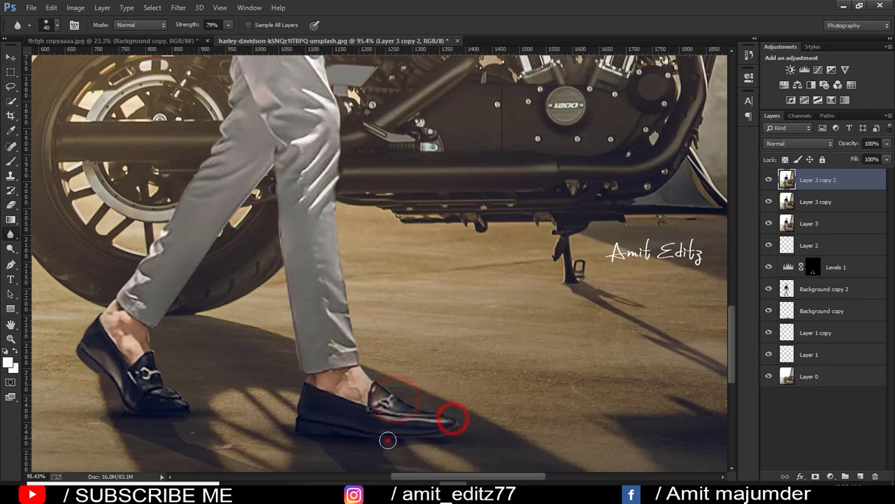
key(ctrl+0)
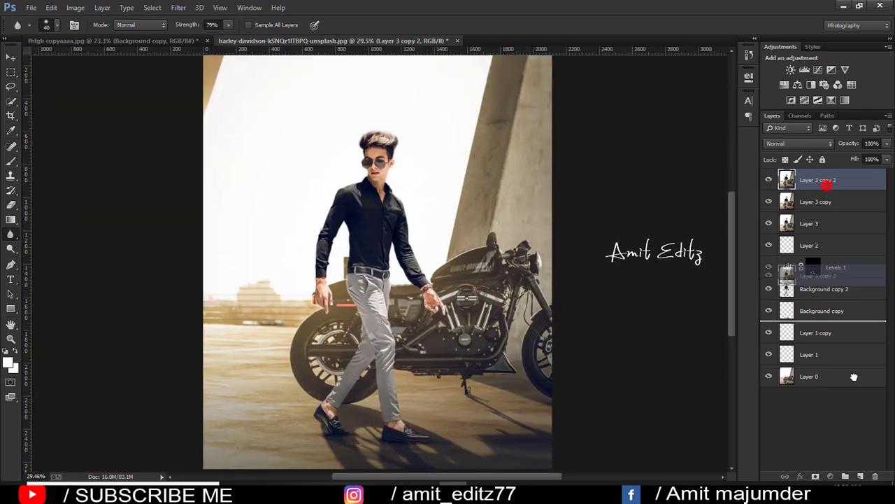
Step: Duplicate Layer 3 copy 2 as Layer 3 copy 3 and apply Film Grain with grain 1
drag(824, 182, 860, 476)
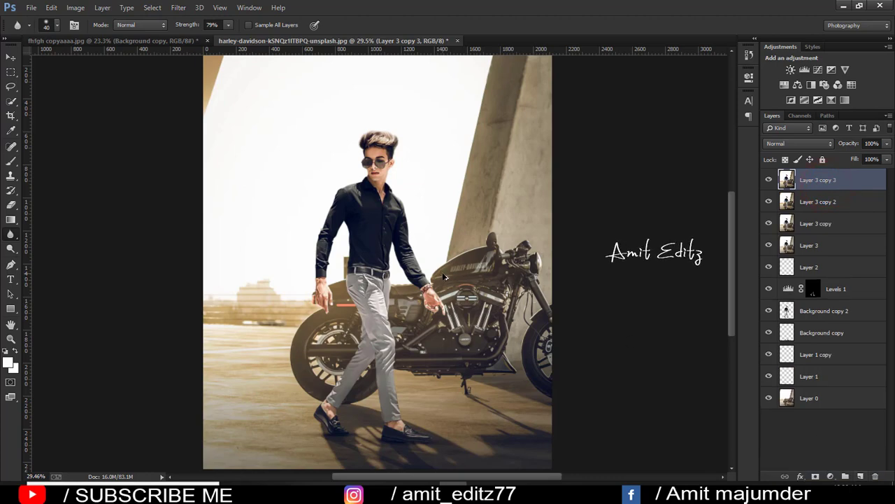
scroll(444, 277, down, 1)
click(178, 8)
mouse_move(189, 132)
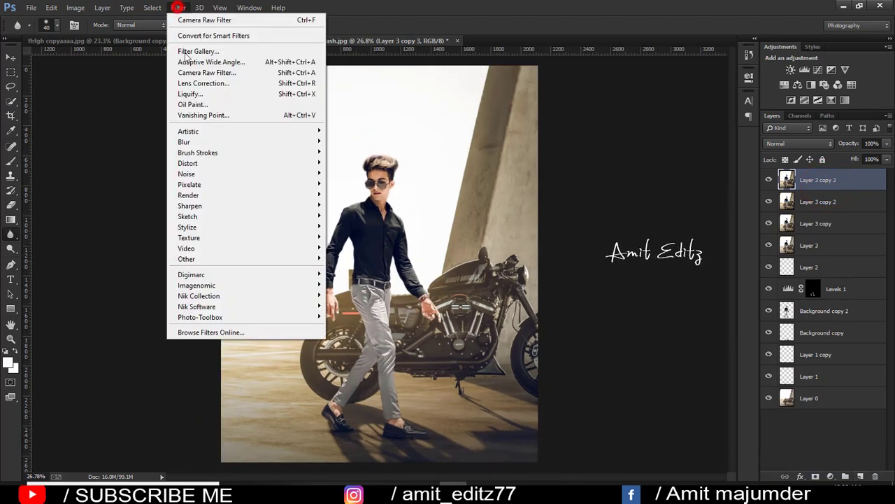
click(367, 132)
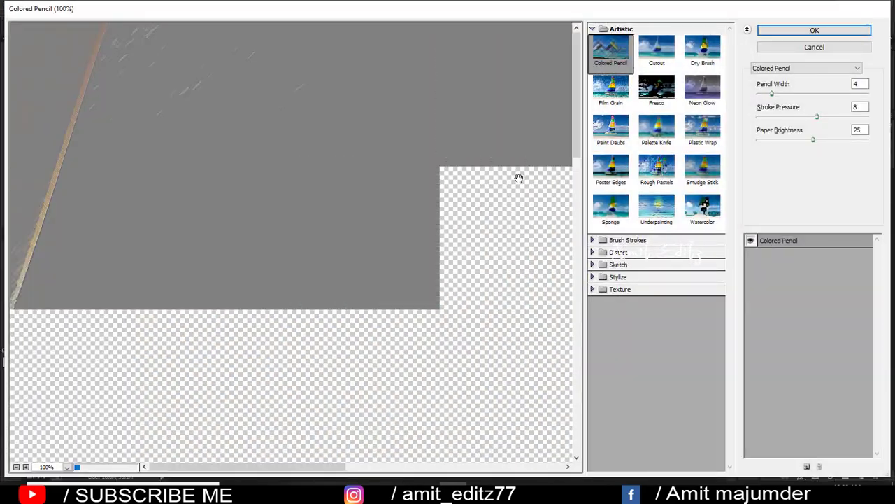
click(619, 91)
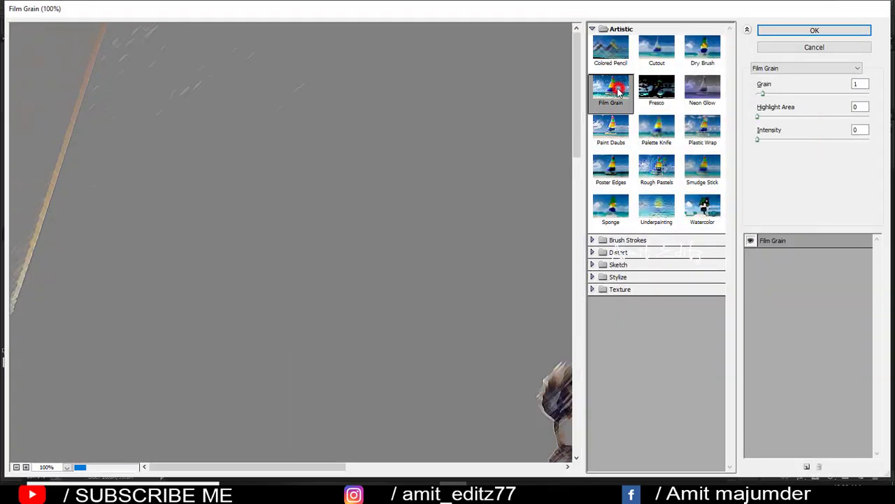
drag(346, 215, 337, 167)
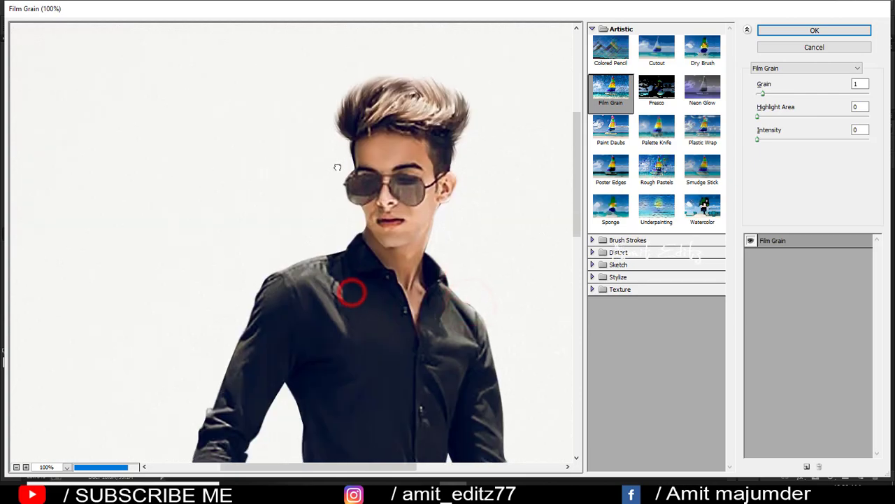
click(815, 33)
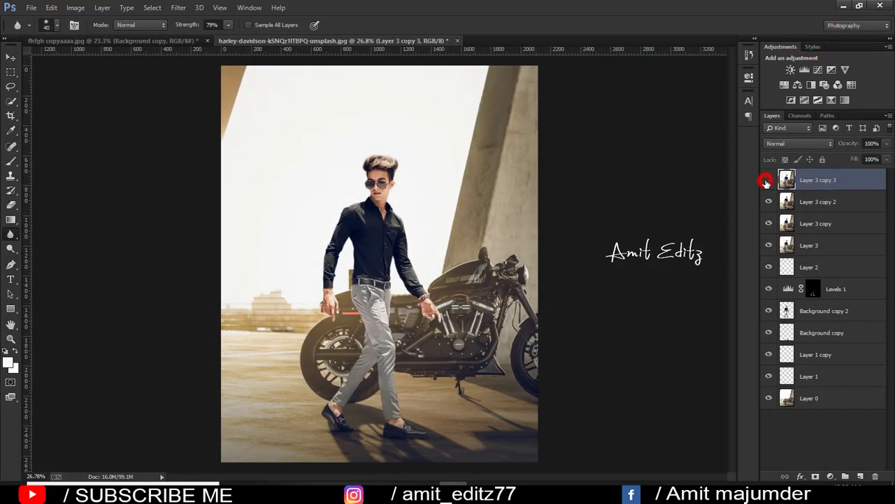
Step: Toggle the top layer's visibility to check the film grain effect
click(766, 181)
click(767, 181)
click(767, 181)
click(767, 182)
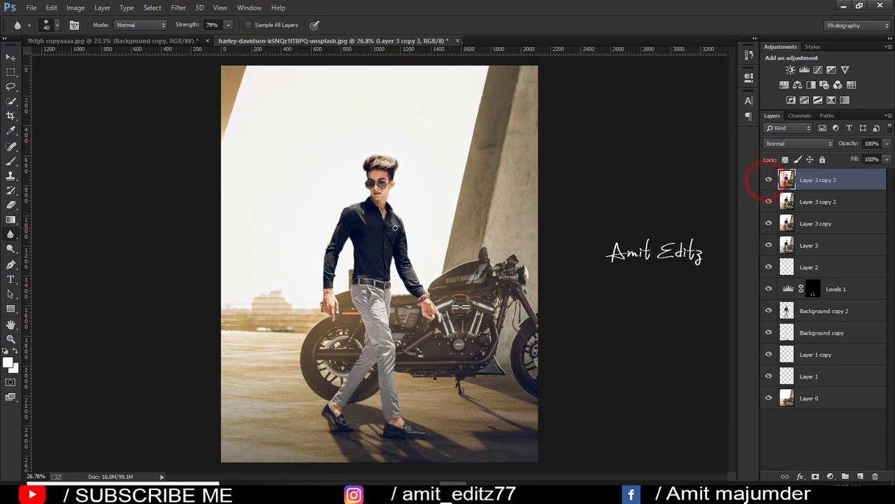
scroll(395, 227, up, 2)
scroll(395, 227, down, 2)
scroll(395, 227, down, 1)
scroll(395, 227, up, 1)
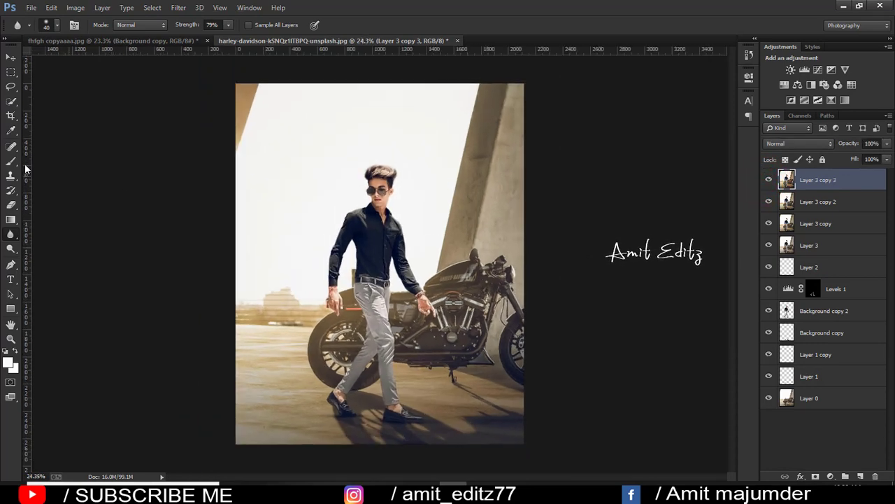
Step: Choose the standard Brush tool with a round 128 px preset at 100% opacity
click(11, 161)
right_click(10, 162)
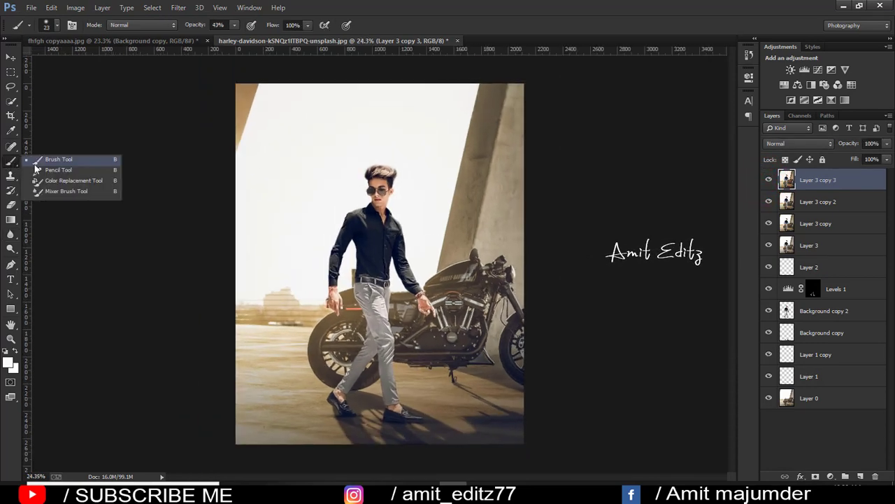
click(59, 160)
right_click(442, 296)
drag(324, 233, 301, 233)
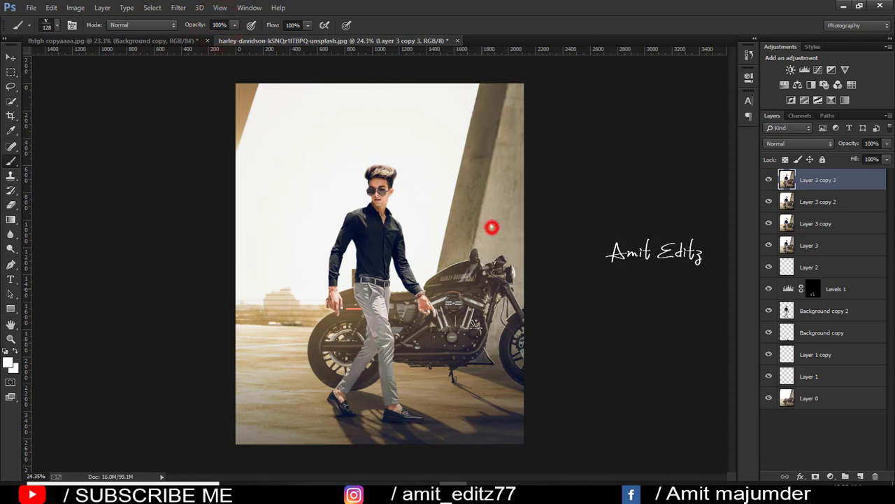
right_click(343, 290)
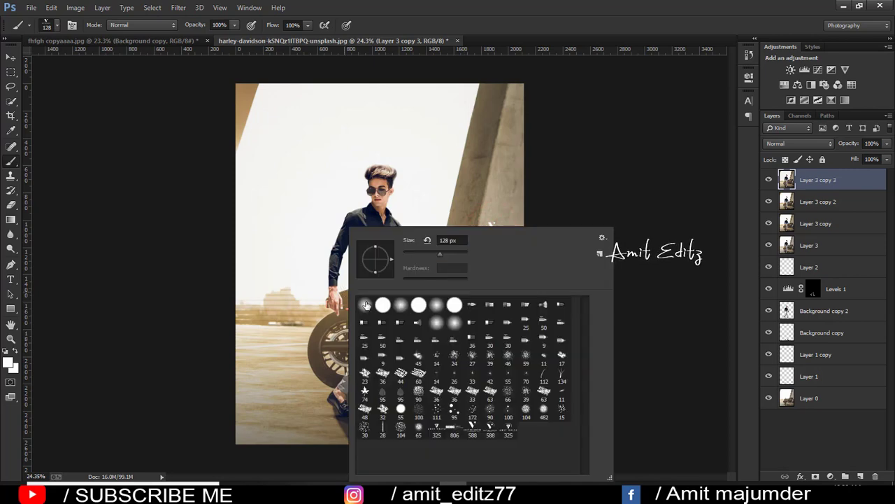
click(10, 46)
scroll(198, 172, up, 2)
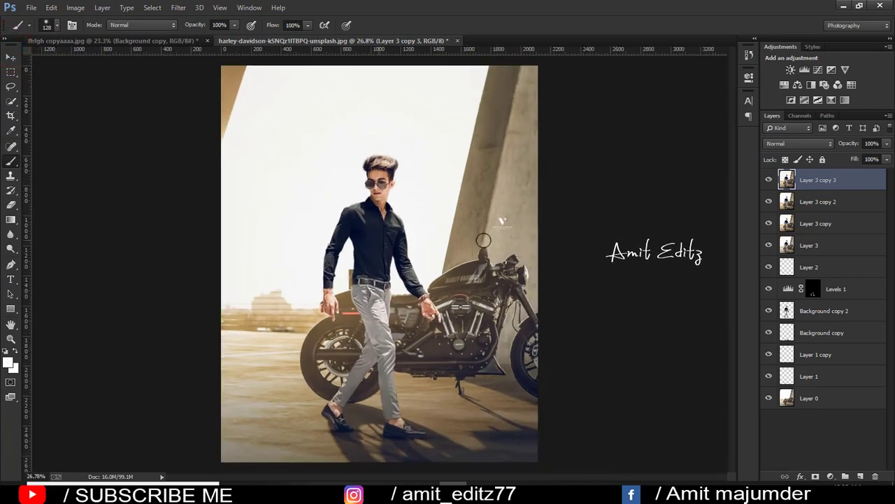
Step: Duplicate to Layer 3 copy 4 and paint 6%-opacity light around the shoulders
drag(834, 182, 860, 476)
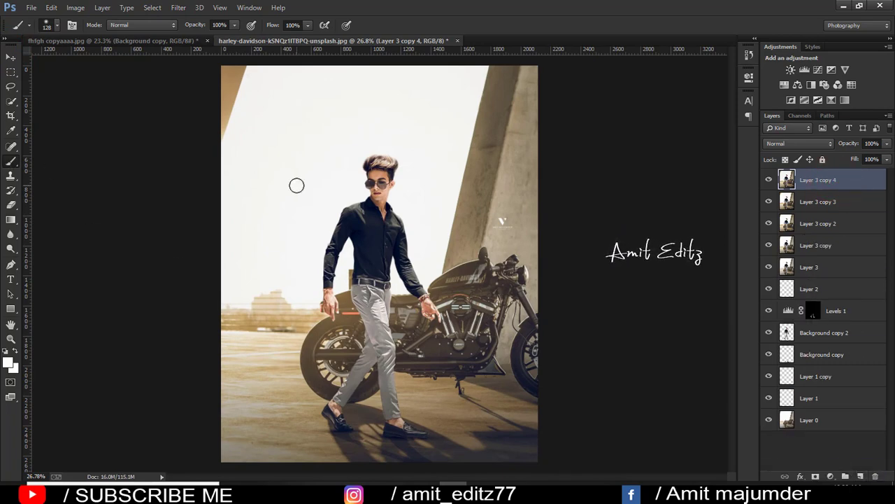
click(219, 25)
text(5)
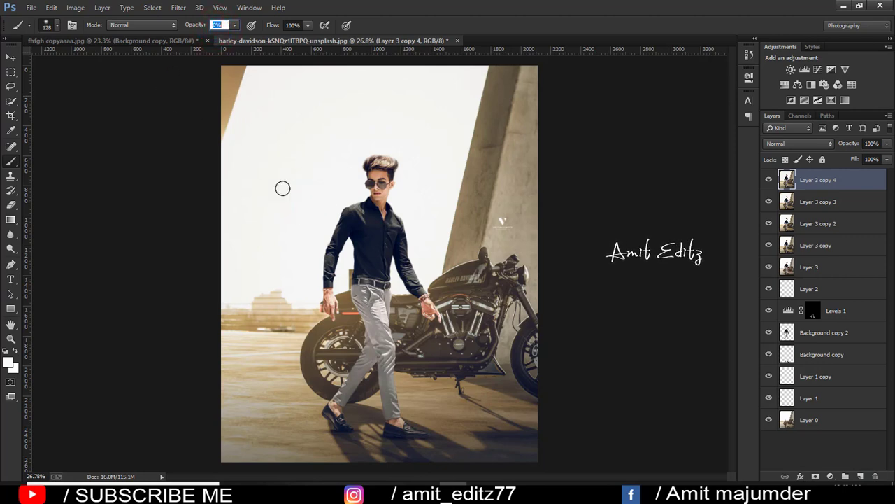
drag(283, 189, 332, 207)
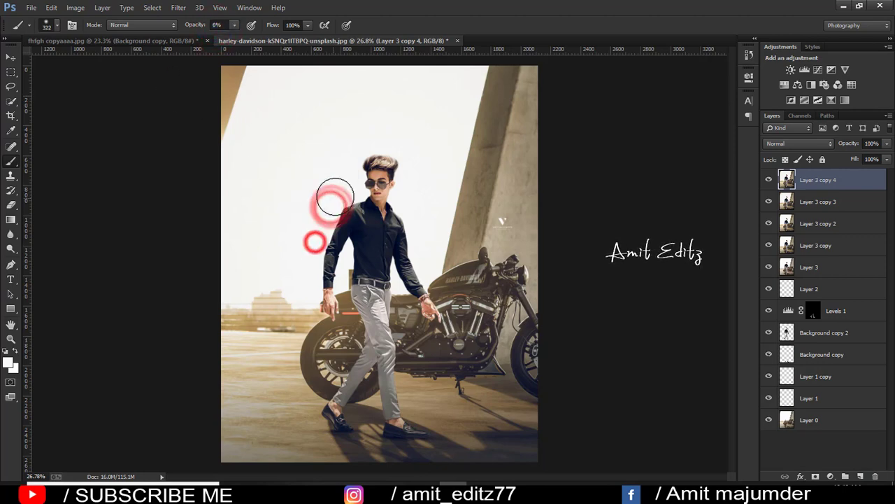
drag(316, 238, 303, 231)
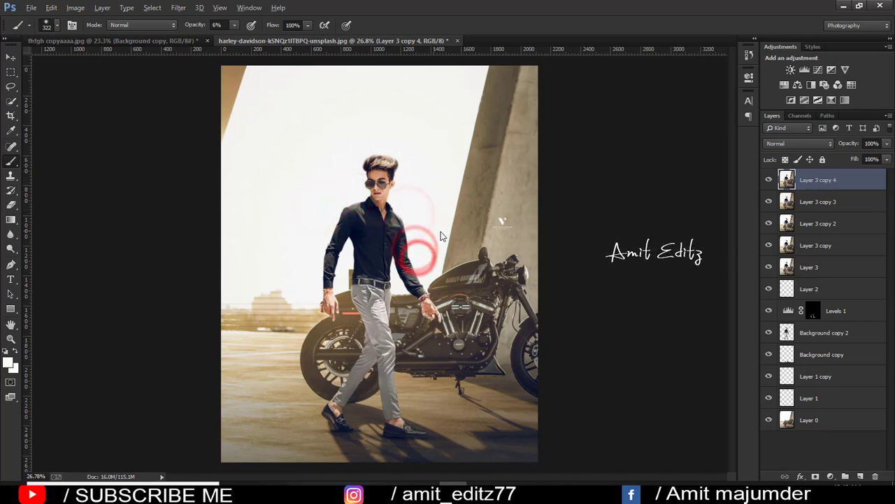
drag(417, 248, 425, 256)
click(446, 184)
click(407, 184)
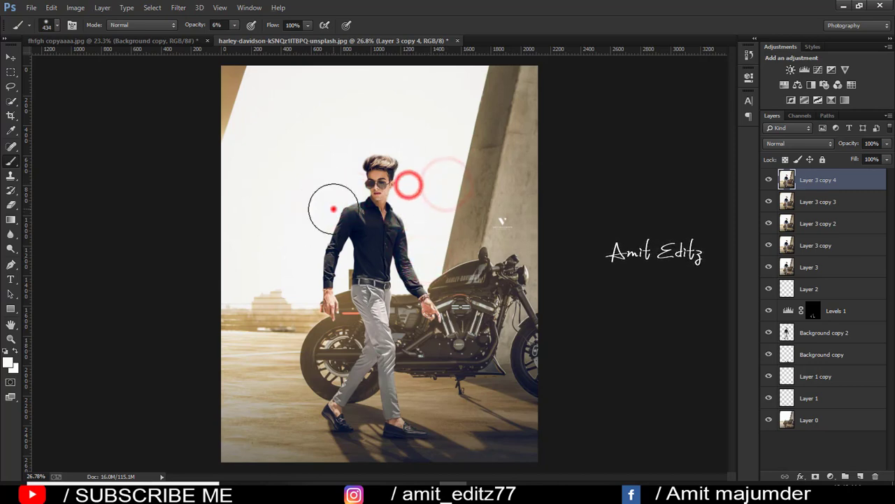
mouse_move(329, 199)
mouse_down()
mouse_move(300, 234)
mouse_move(297, 261)
mouse_up()
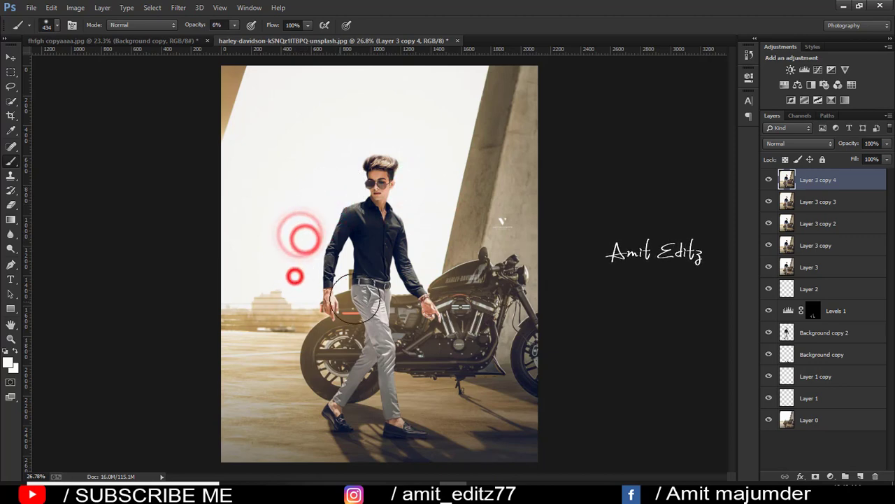
Step: Shrink the brush to 195 px and paint faint light down the arm and shirt
key([)
key(bracketleft)
key(bracketleft)
key(bracketleft)
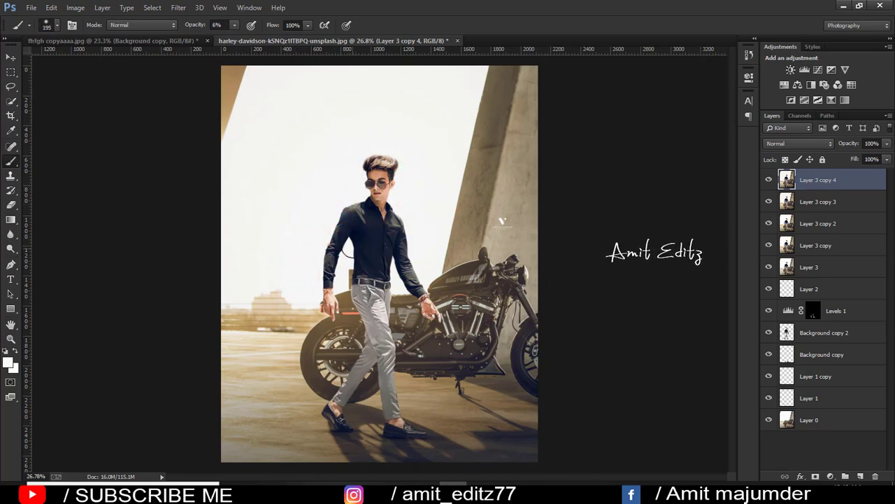
drag(350, 253, 360, 290)
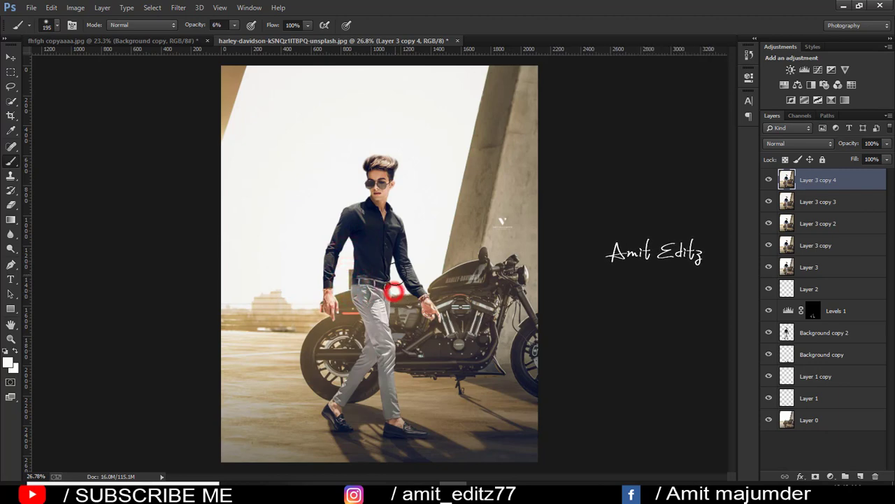
drag(351, 272, 349, 276)
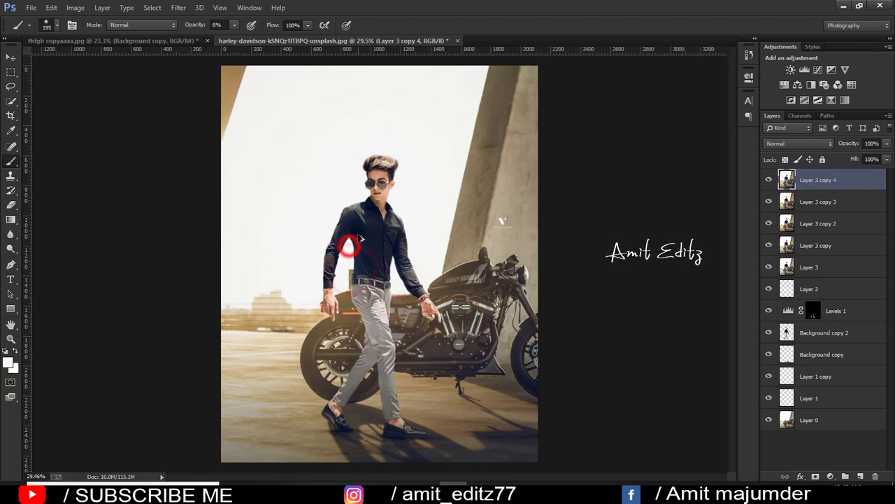
Step: Toggle the glow layer off and on to compare
scroll(350, 245, up, 3)
scroll(350, 245, up, 1)
click(768, 180)
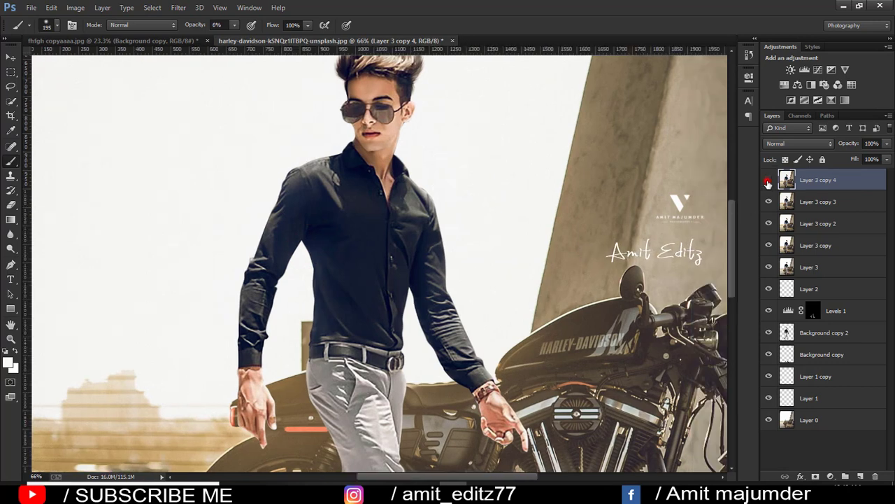
click(768, 181)
click(769, 181)
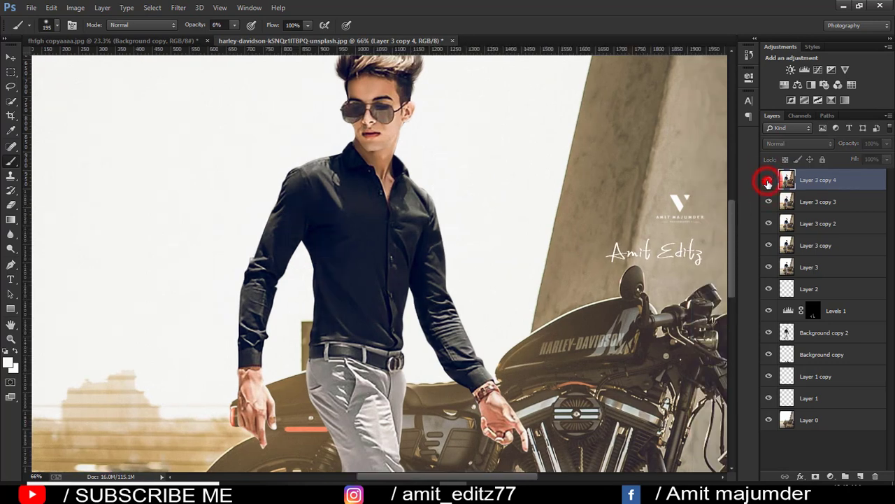
scroll(523, 225, down, 2)
scroll(523, 225, down, 2)
Step: Set the glow layer's opacity to 37% and merge it into Layer 3 copy 3
scroll(523, 228, down, 1)
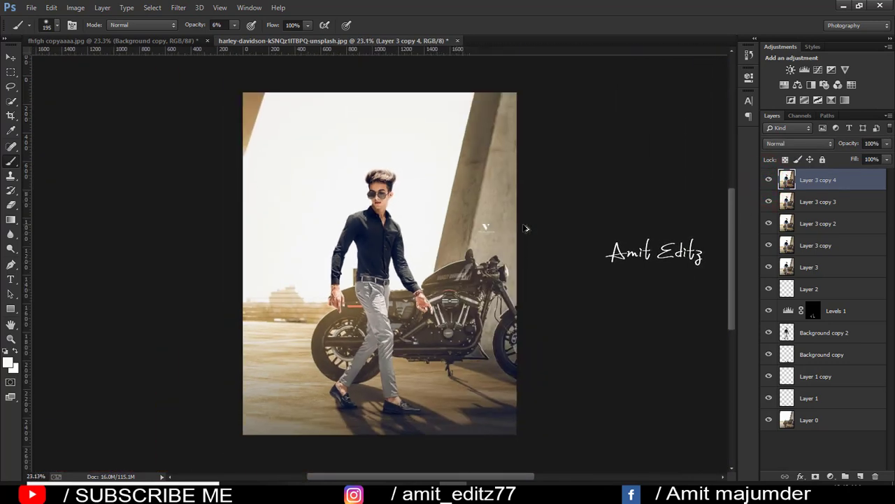
drag(882, 157, 851, 155)
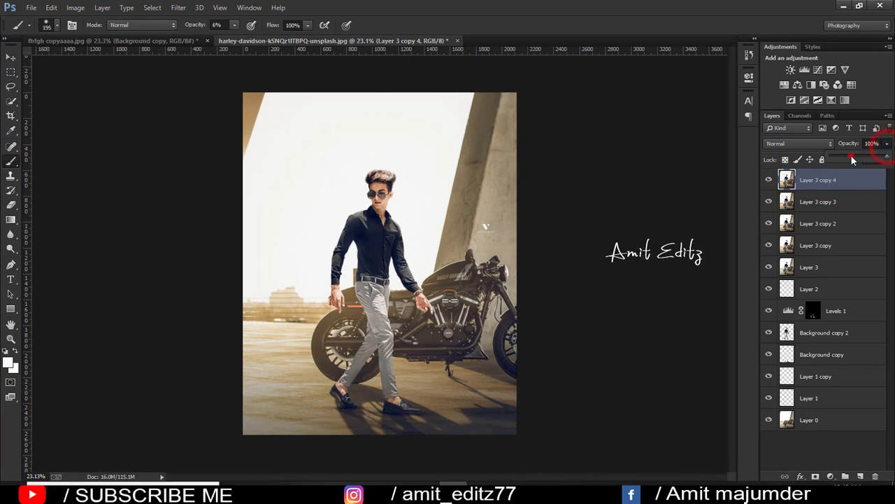
ctrl+click(819, 201)
right_click(819, 202)
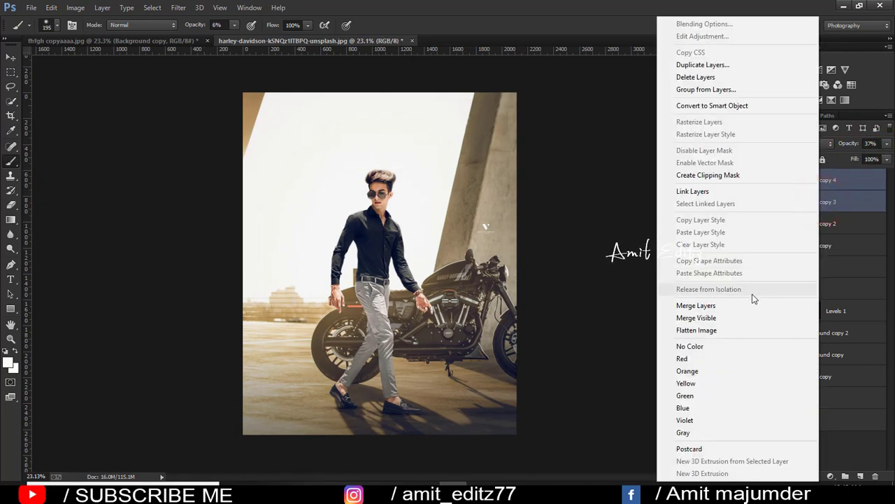
click(859, 196)
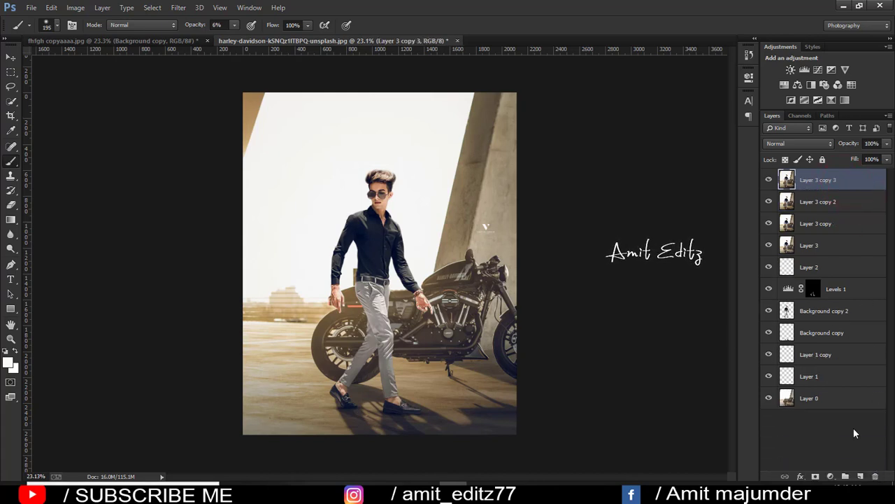
Step: Merge all visible layers into a single layer
drag(426, 237, 453, 236)
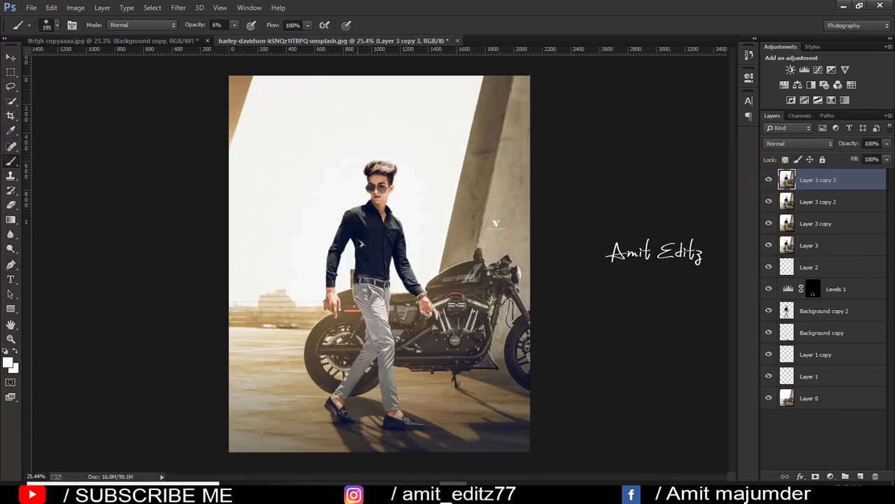
click(9, 58)
right_click(842, 203)
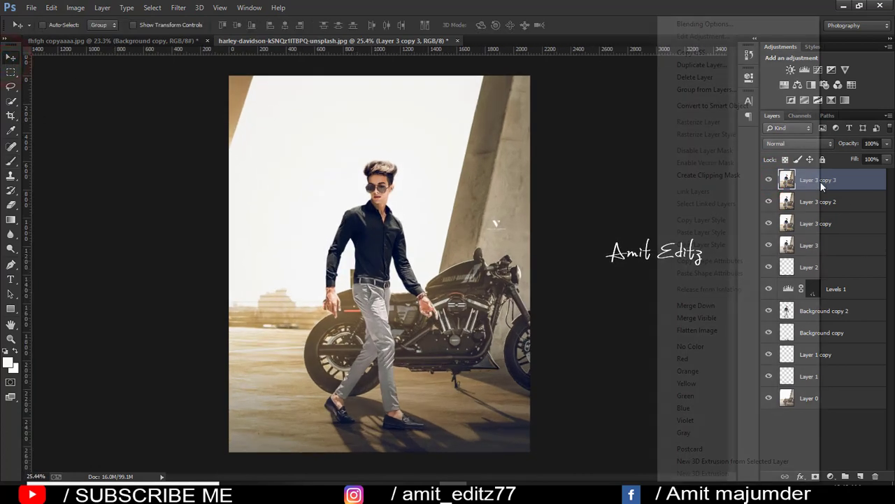
click(736, 316)
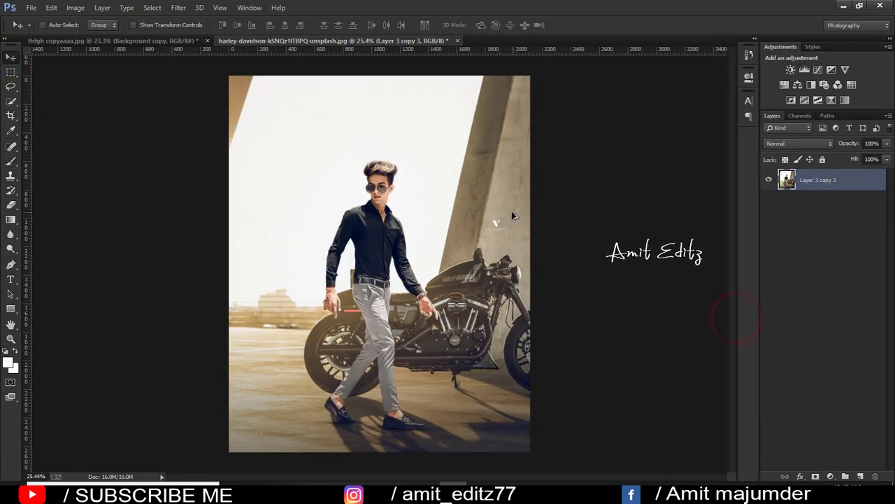
click(143, 40)
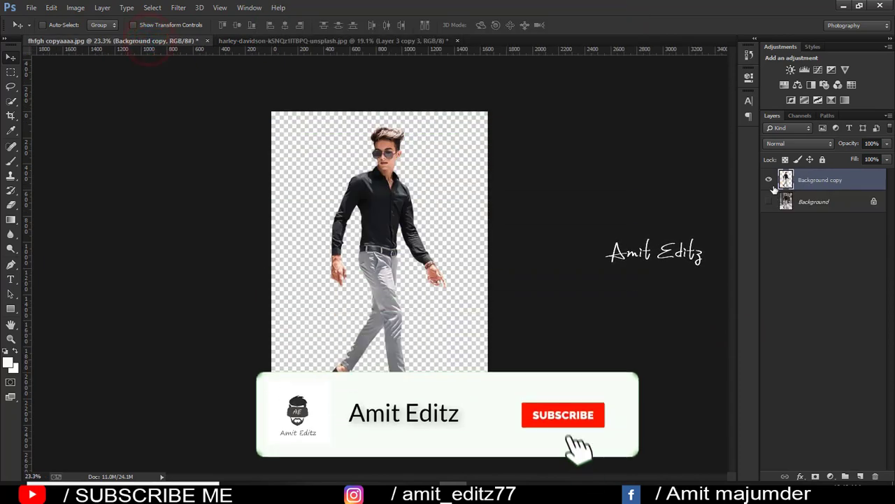
click(769, 180)
click(768, 201)
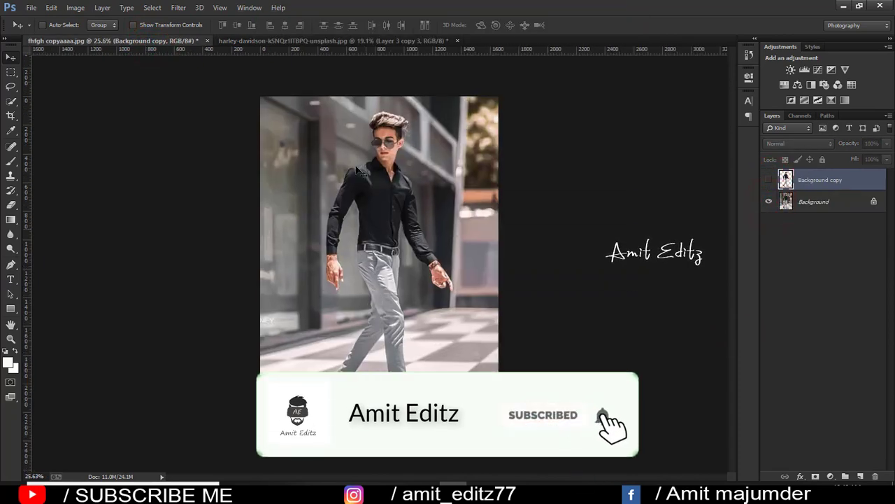
click(344, 41)
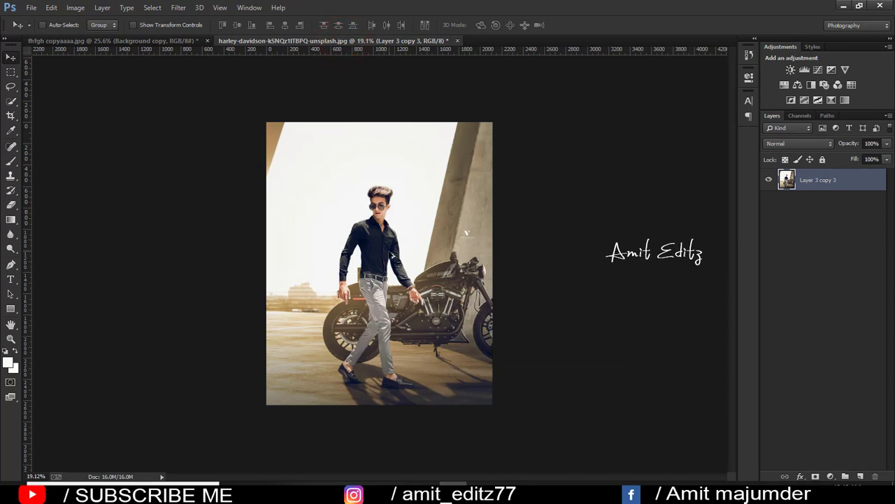
scroll(392, 256, up, 3)
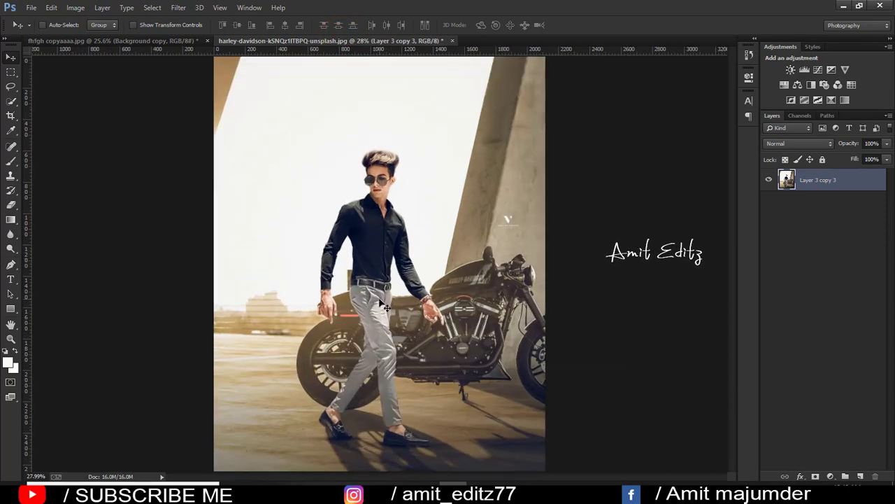
click(123, 41)
click(366, 42)
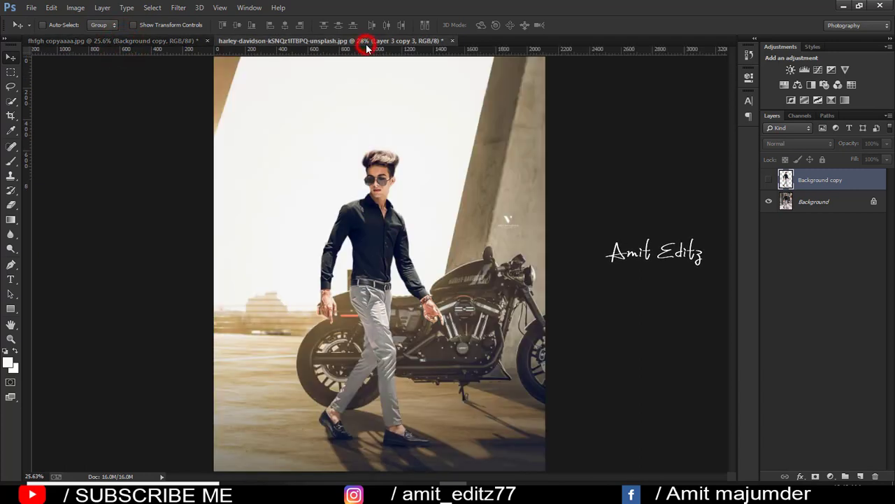